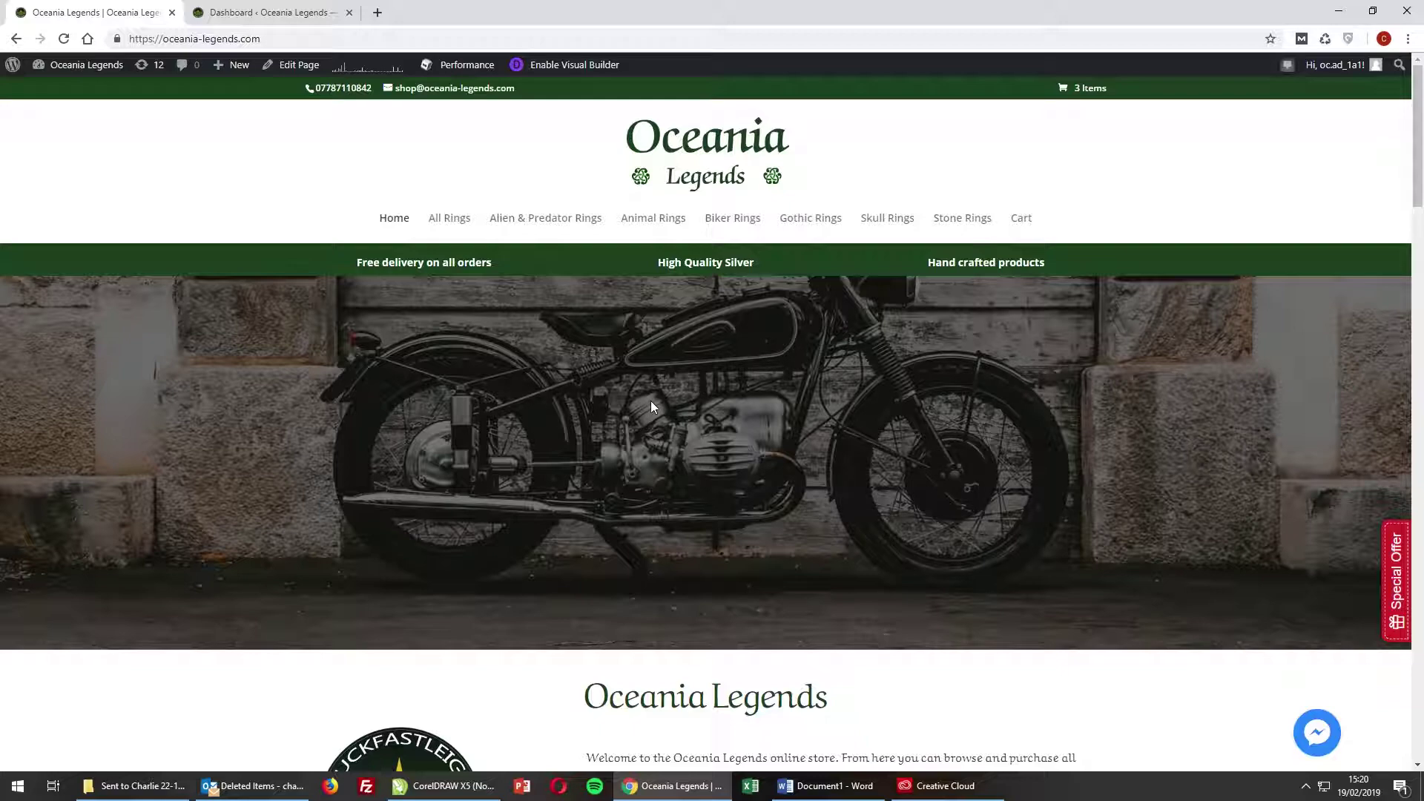
Browse the Oceania Legends home page, open the Stone Rings category, then return to the admin Dashboard.
scroll(651, 406, "down", 2)
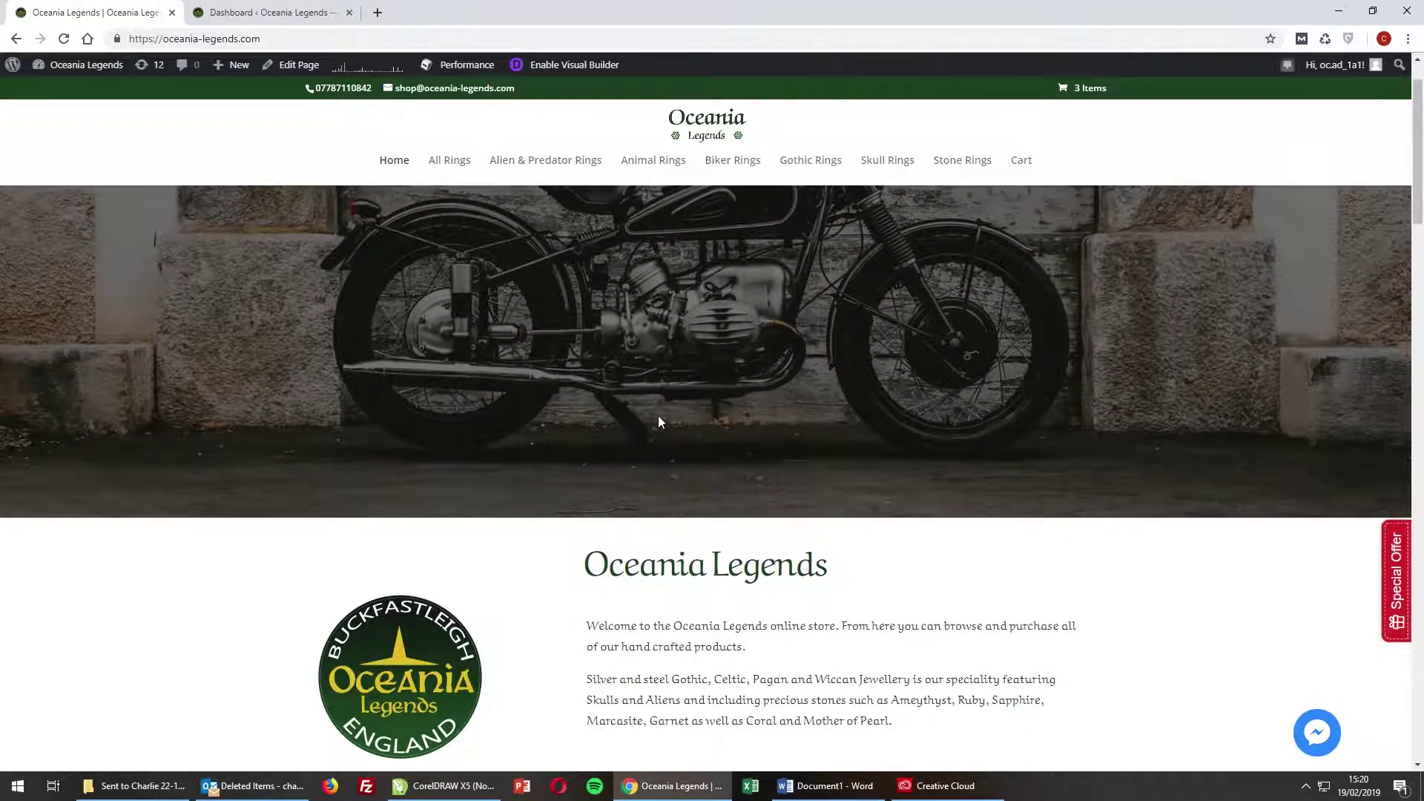
scroll(657, 415, "up", 2)
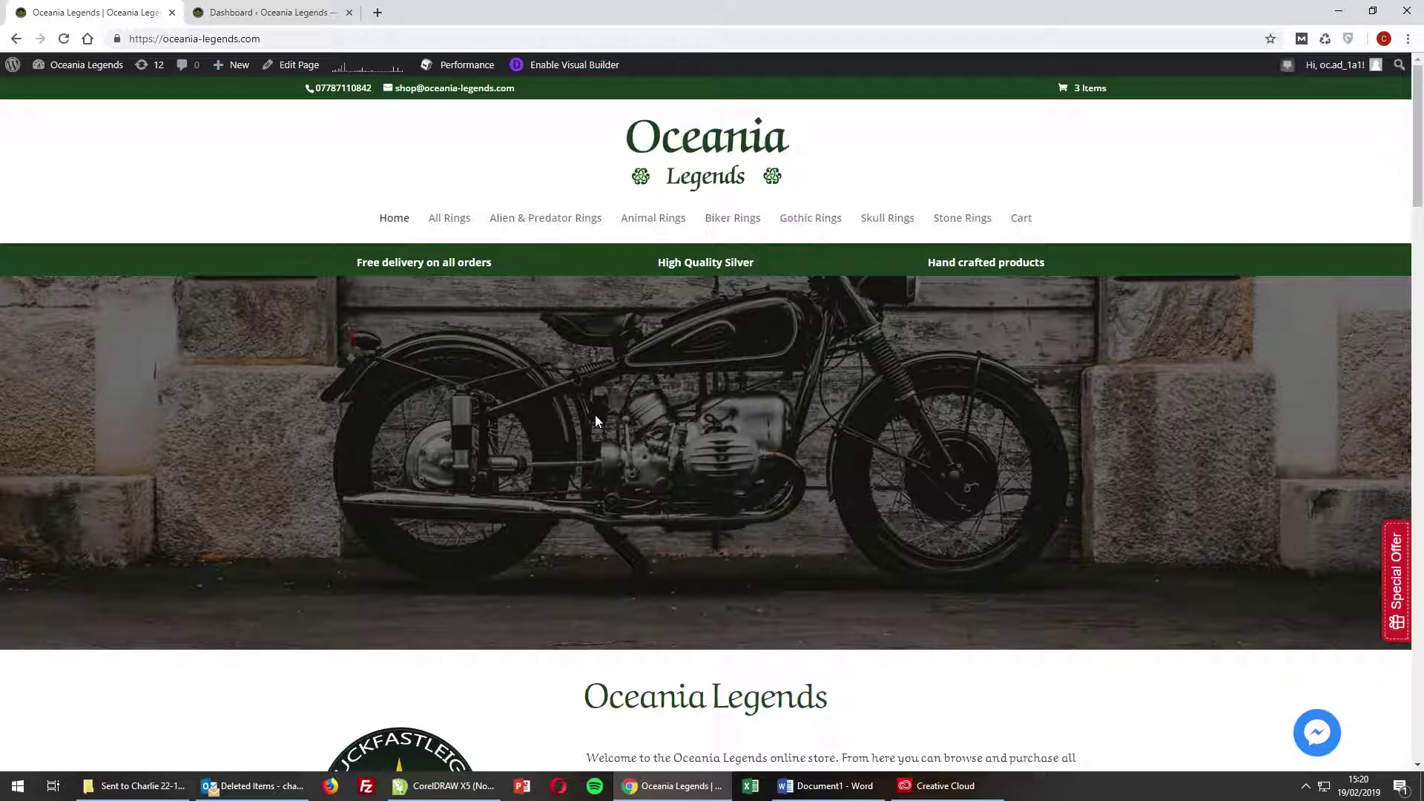
scroll(595, 421, "down", 3)
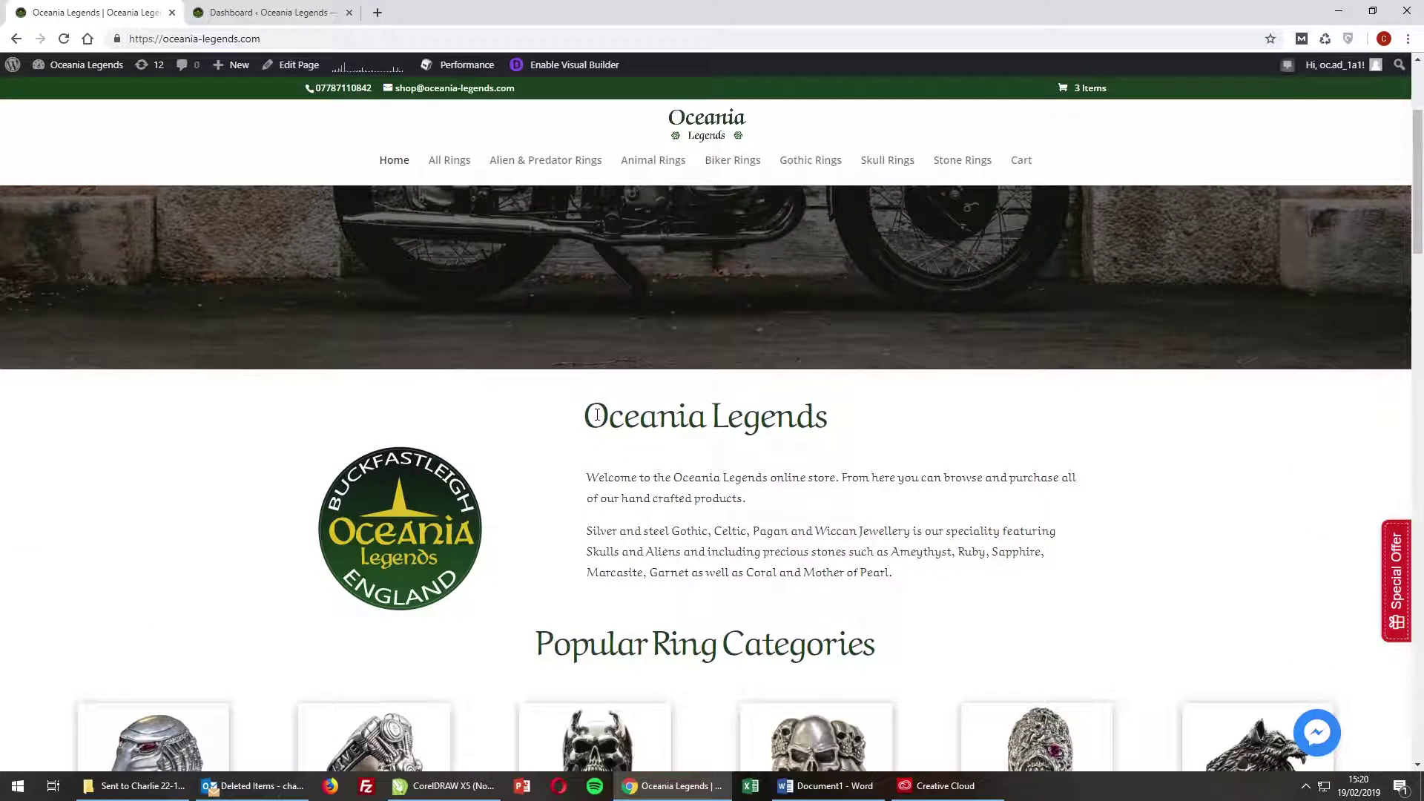
scroll(597, 415, "down", 3)
scroll(670, 429, "down", 1)
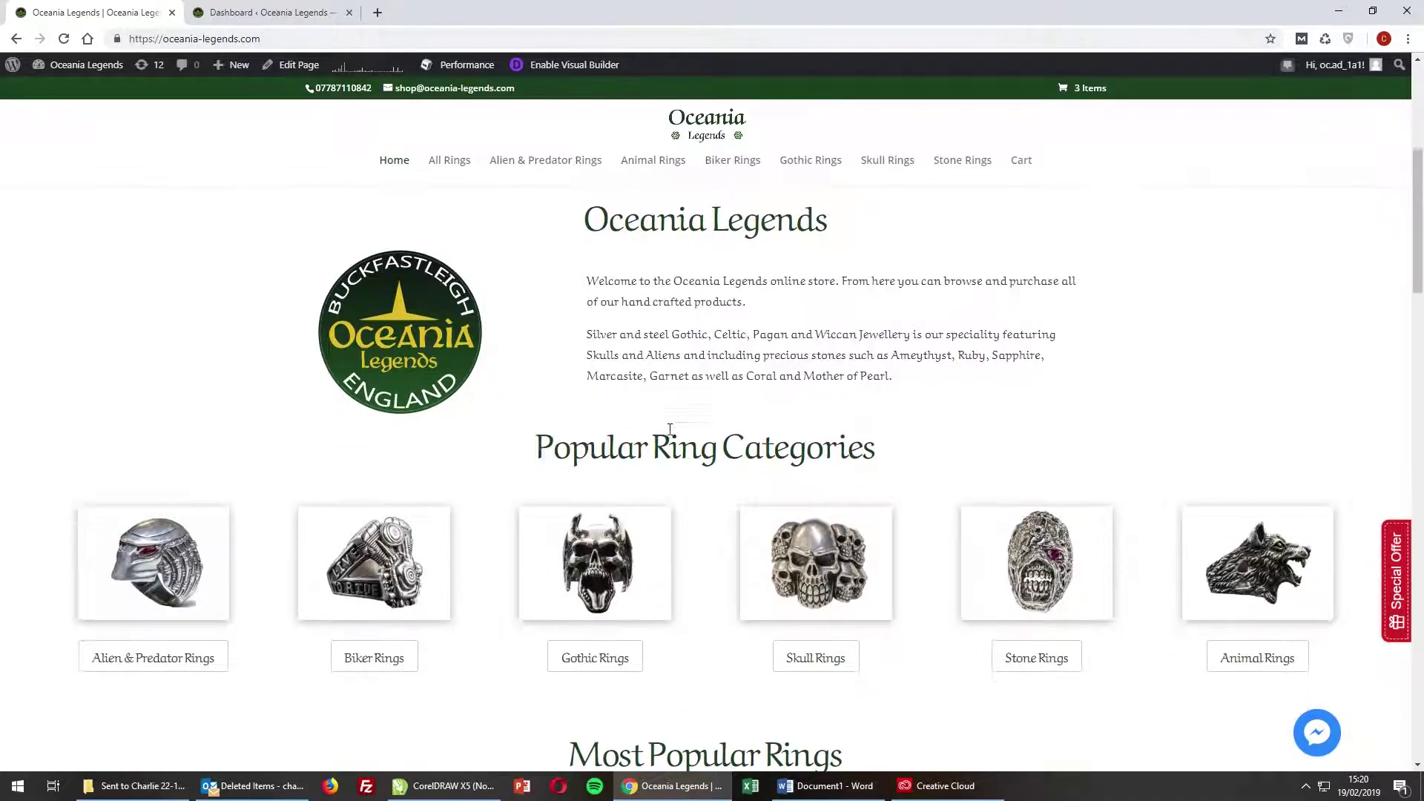
scroll(670, 430, "down", 2)
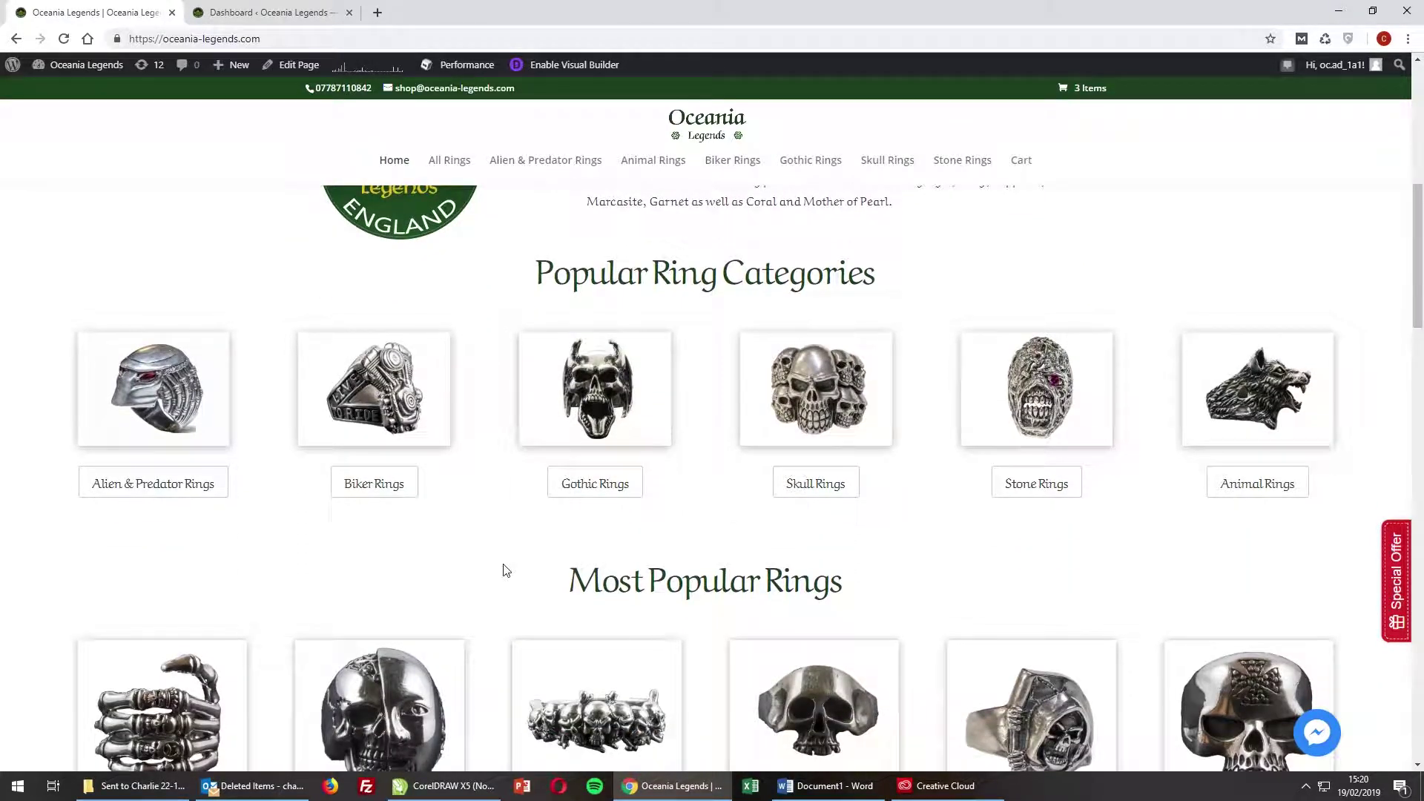
scroll(505, 570, "down", 2)
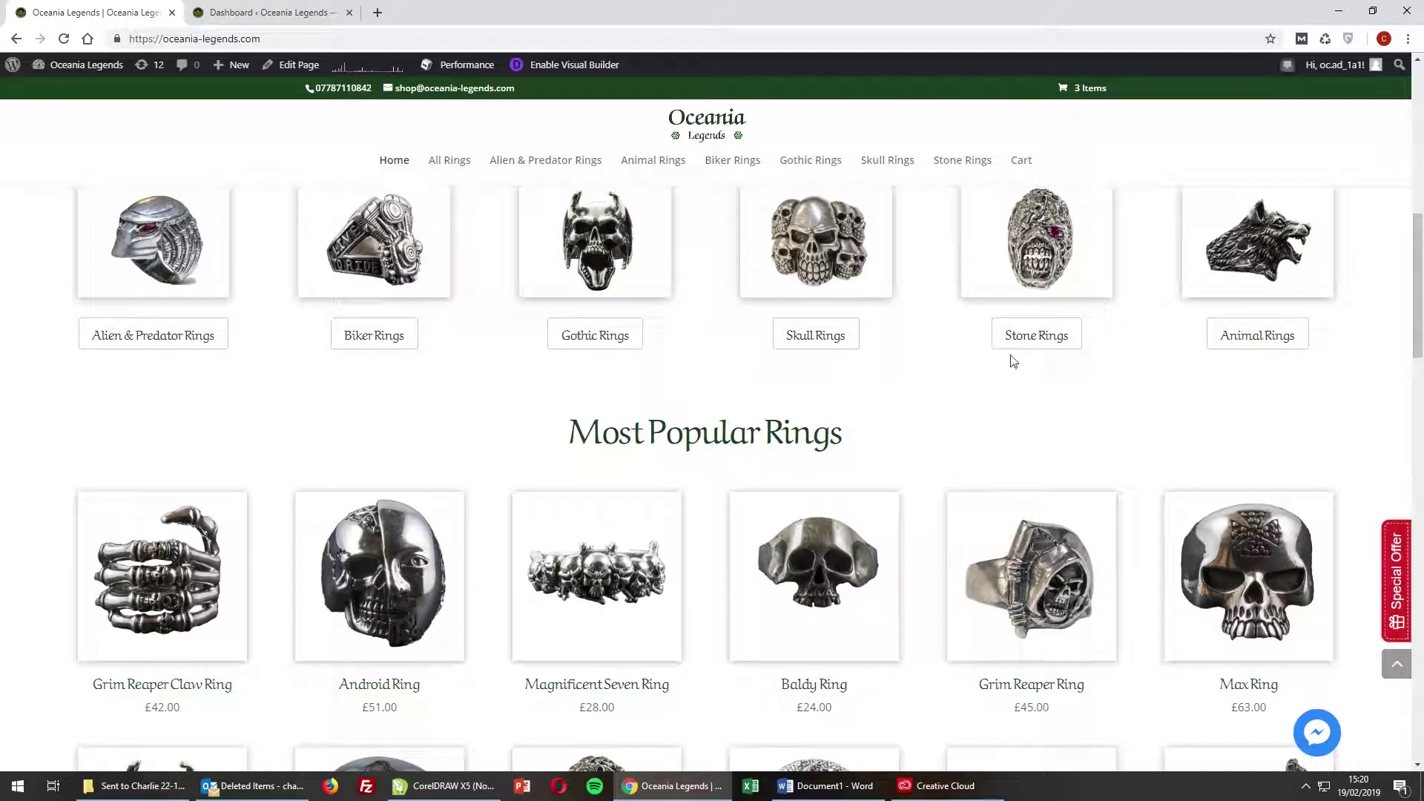
left_click(1031, 268)
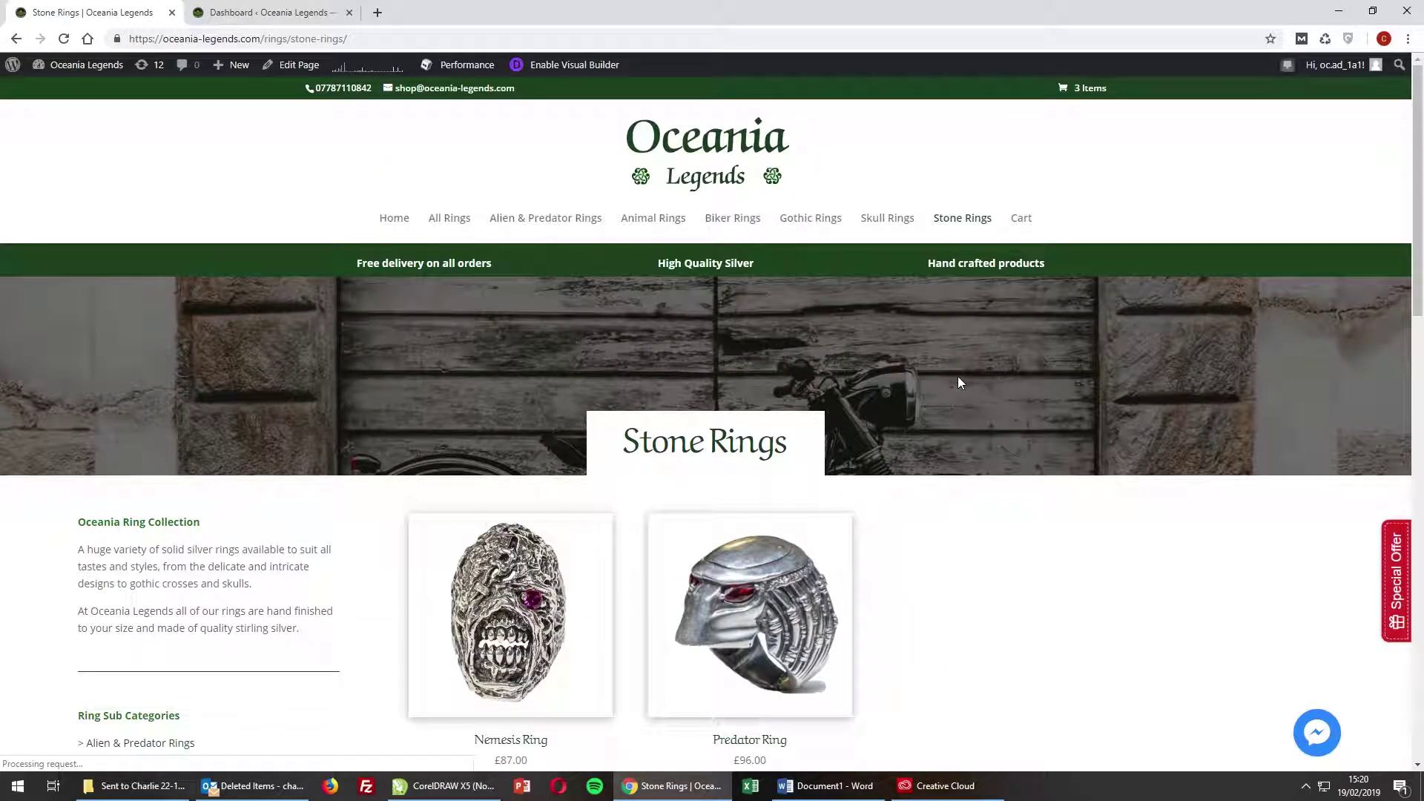
left_click(487, 598)
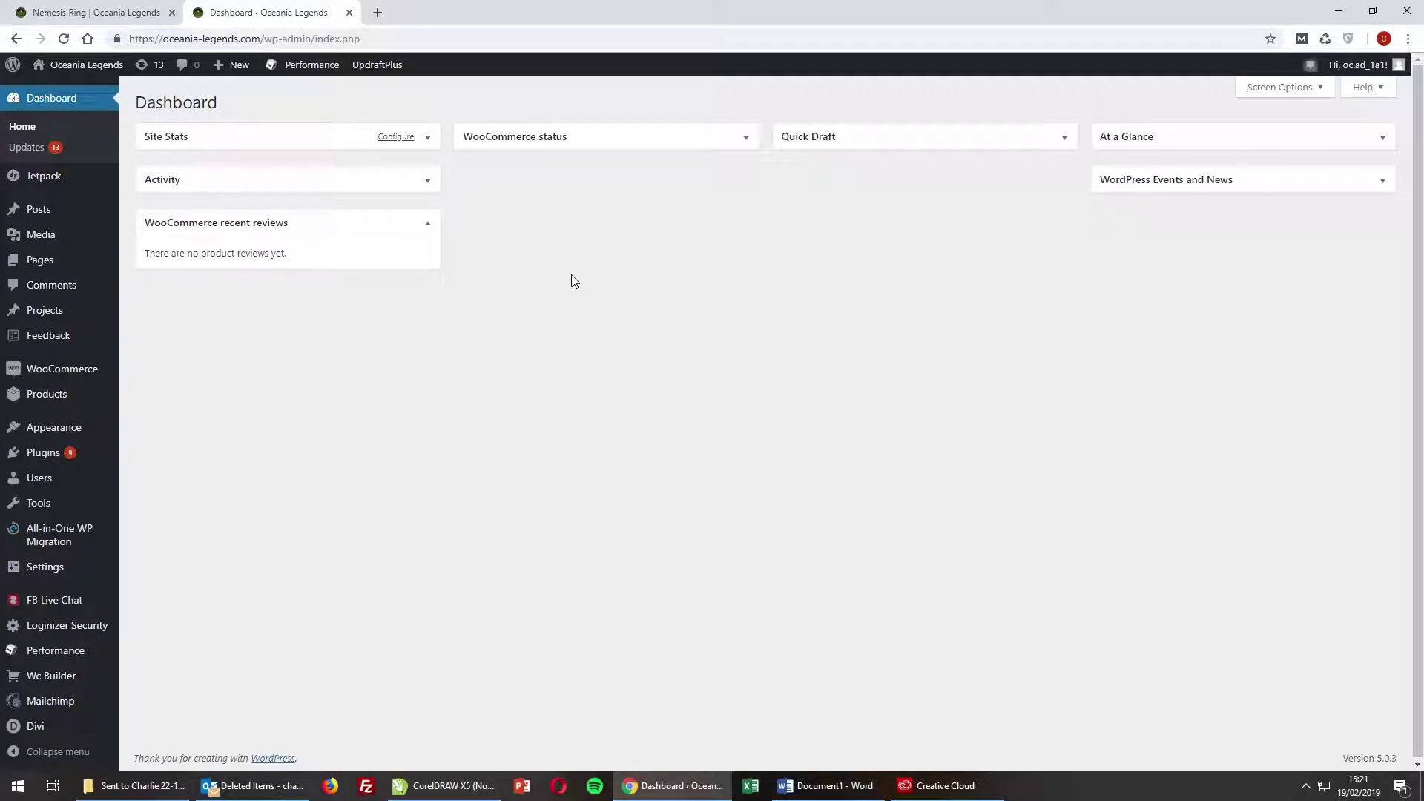
Open a blank product form from Products > Add New.
mouse_move(25, 378)
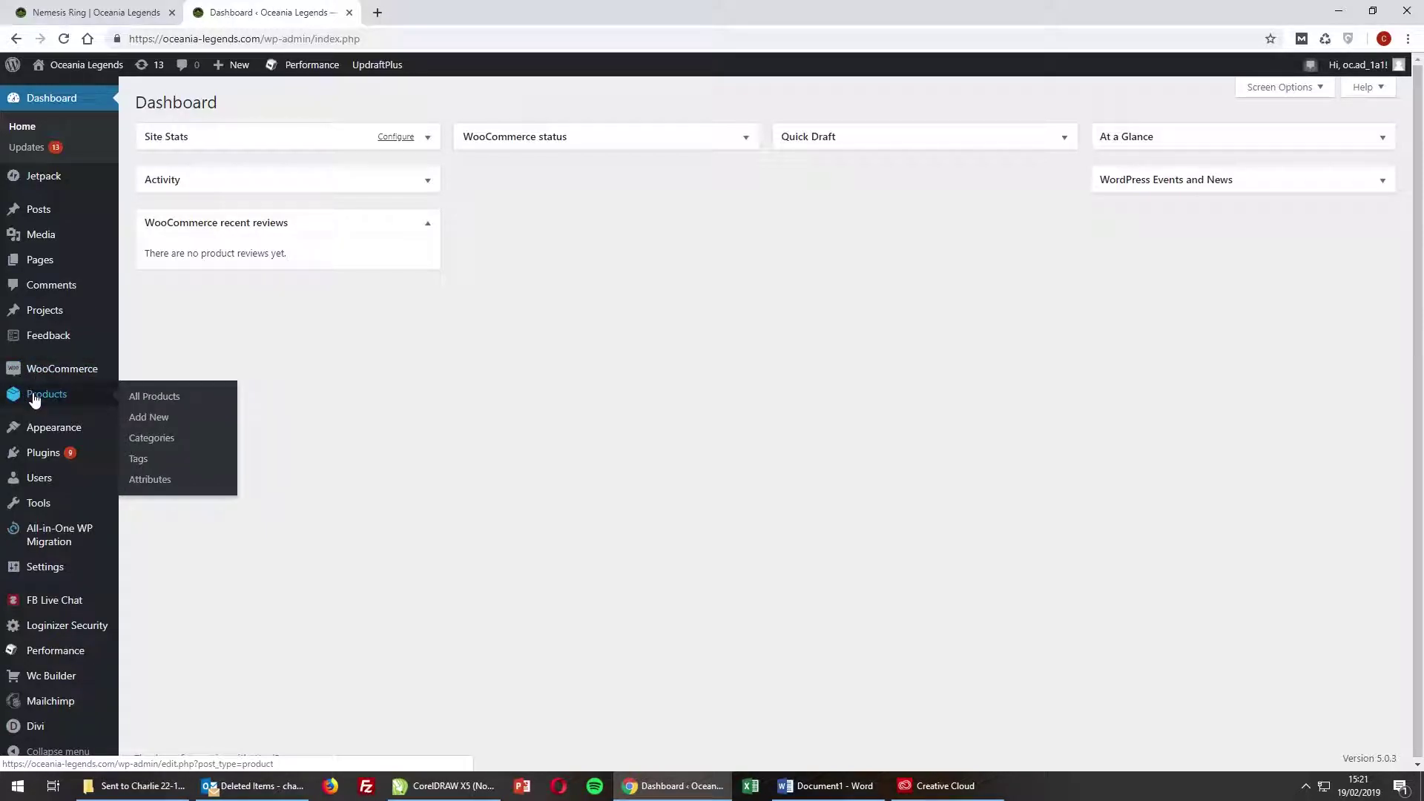
left_click(149, 417)
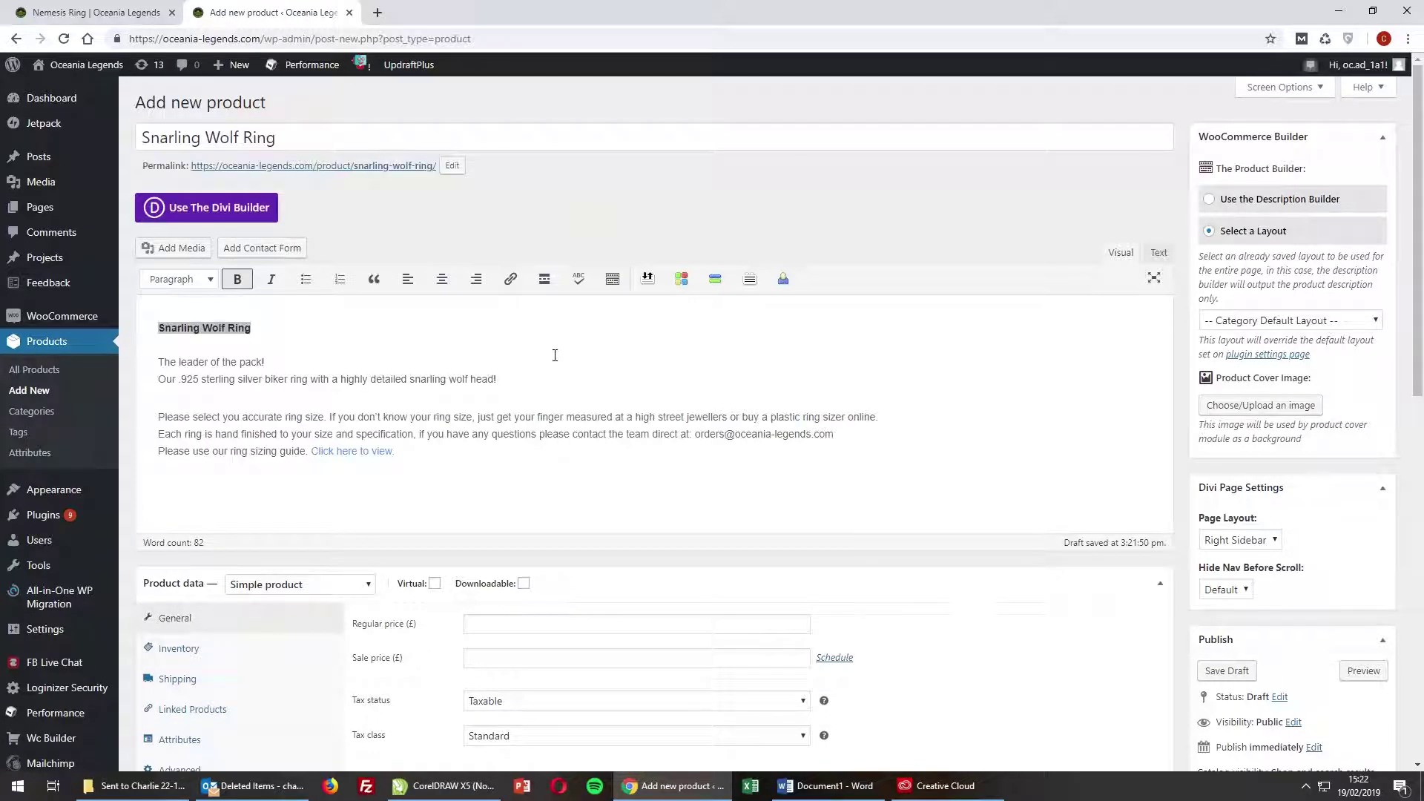
Verify the description's 'Click here to view.' sizing link and apply the Product Layout FINAL layout.
key("Down")
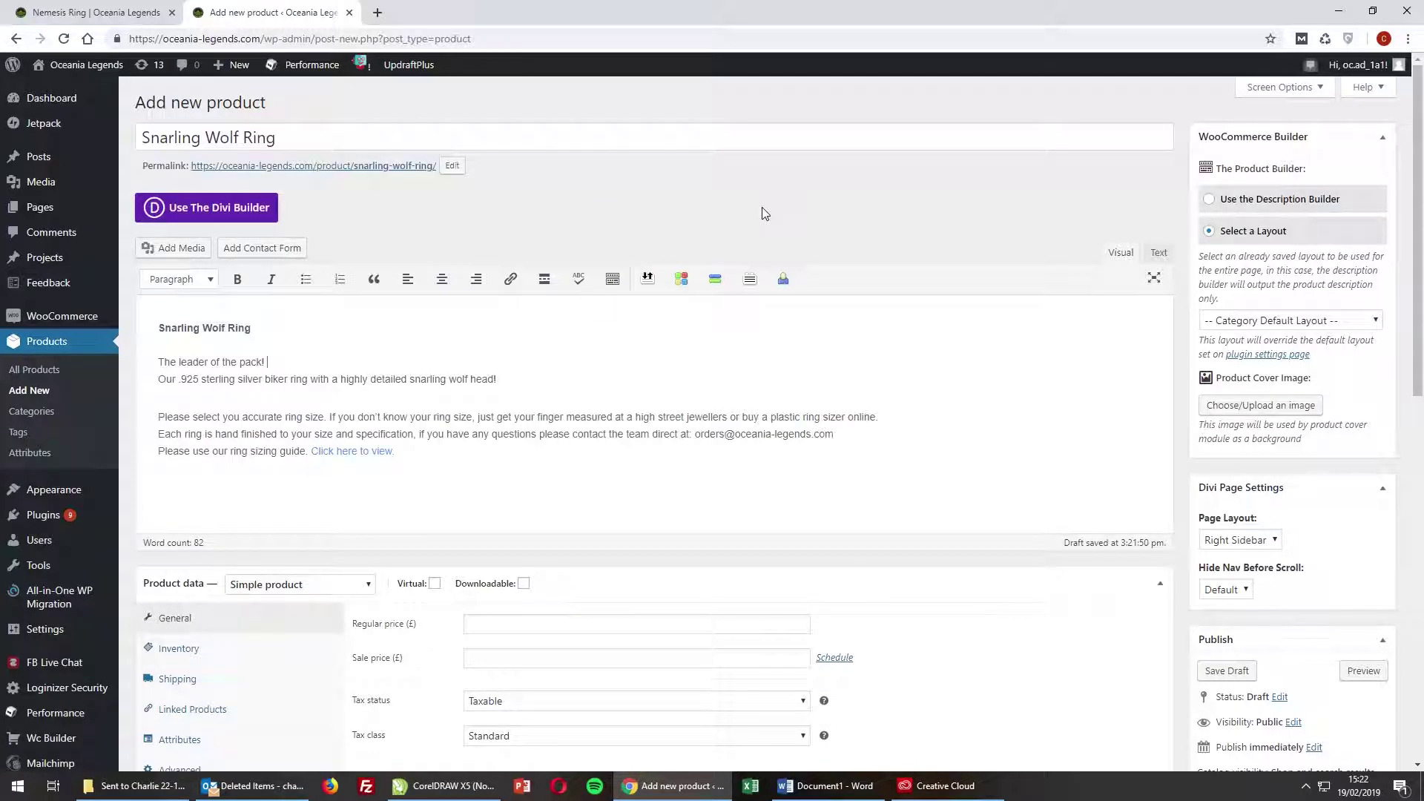
left_click(586, 135)
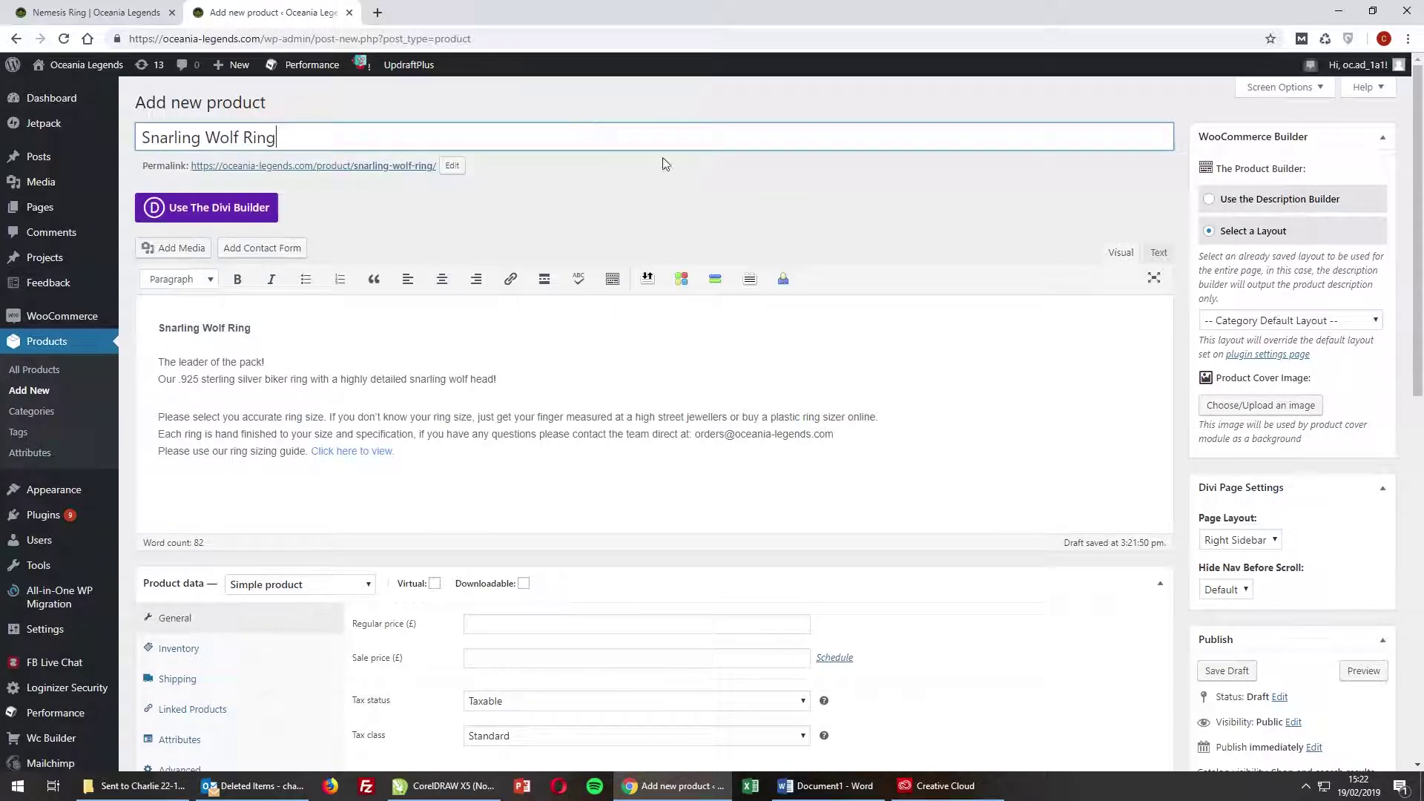
left_click(552, 344)
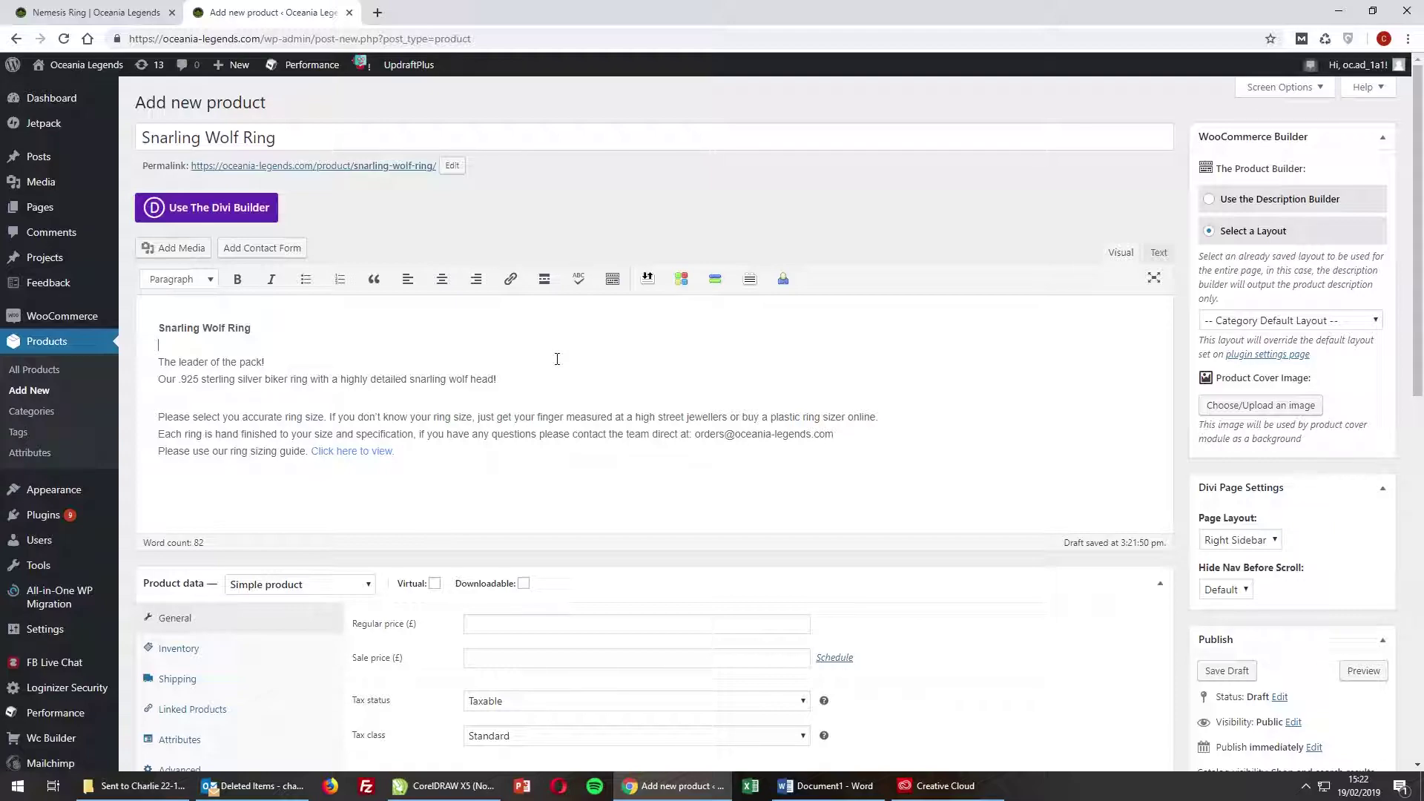
left_click(479, 463)
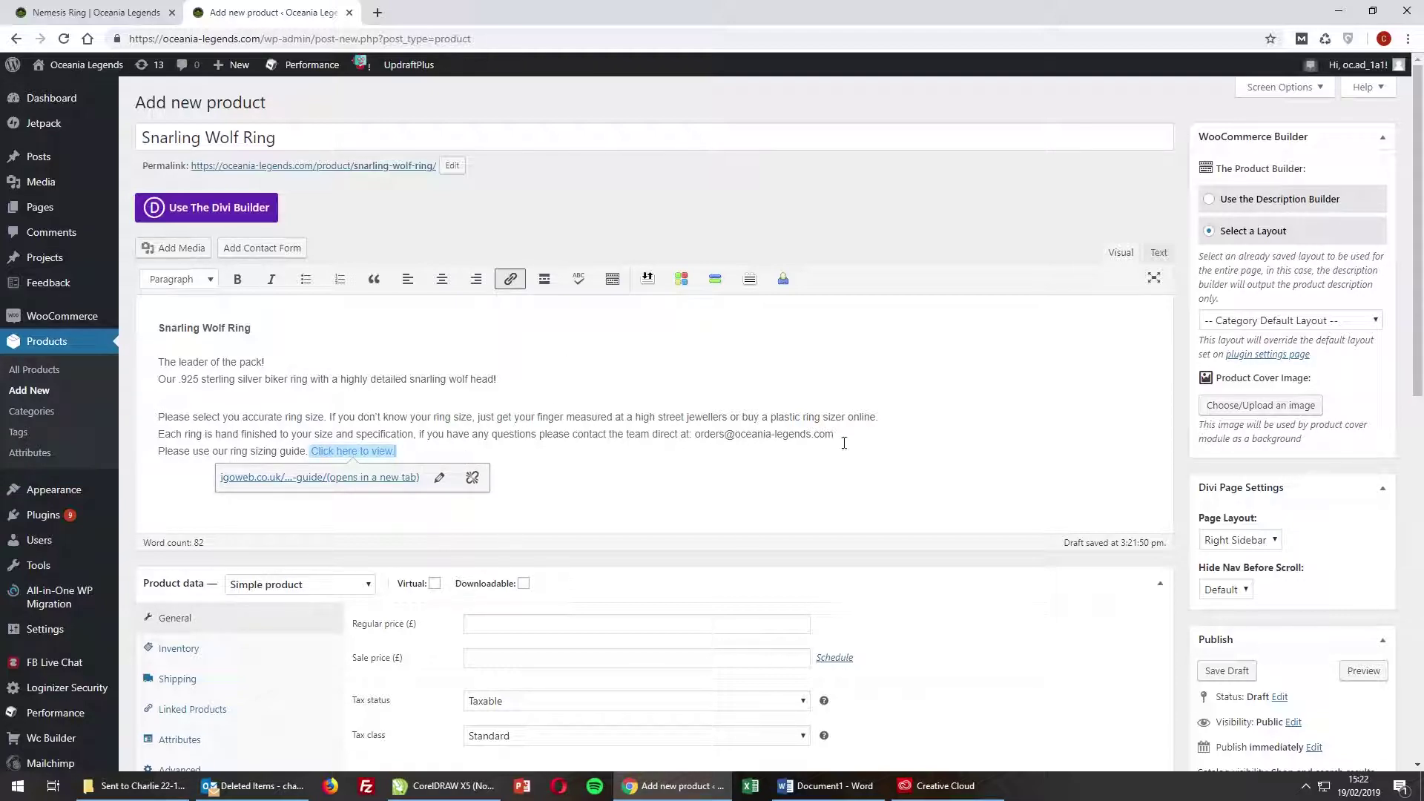
left_click(209, 417)
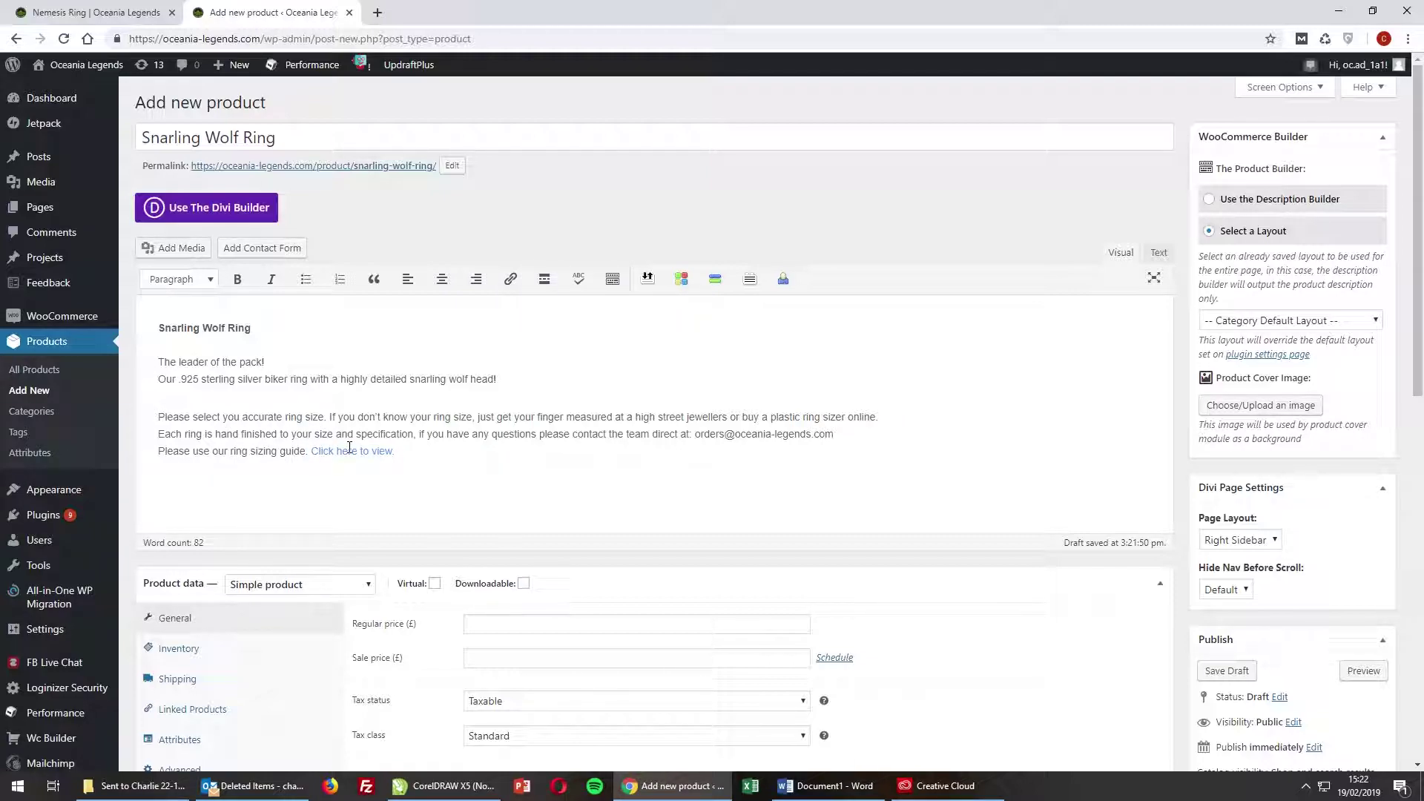
left_click(546, 453)
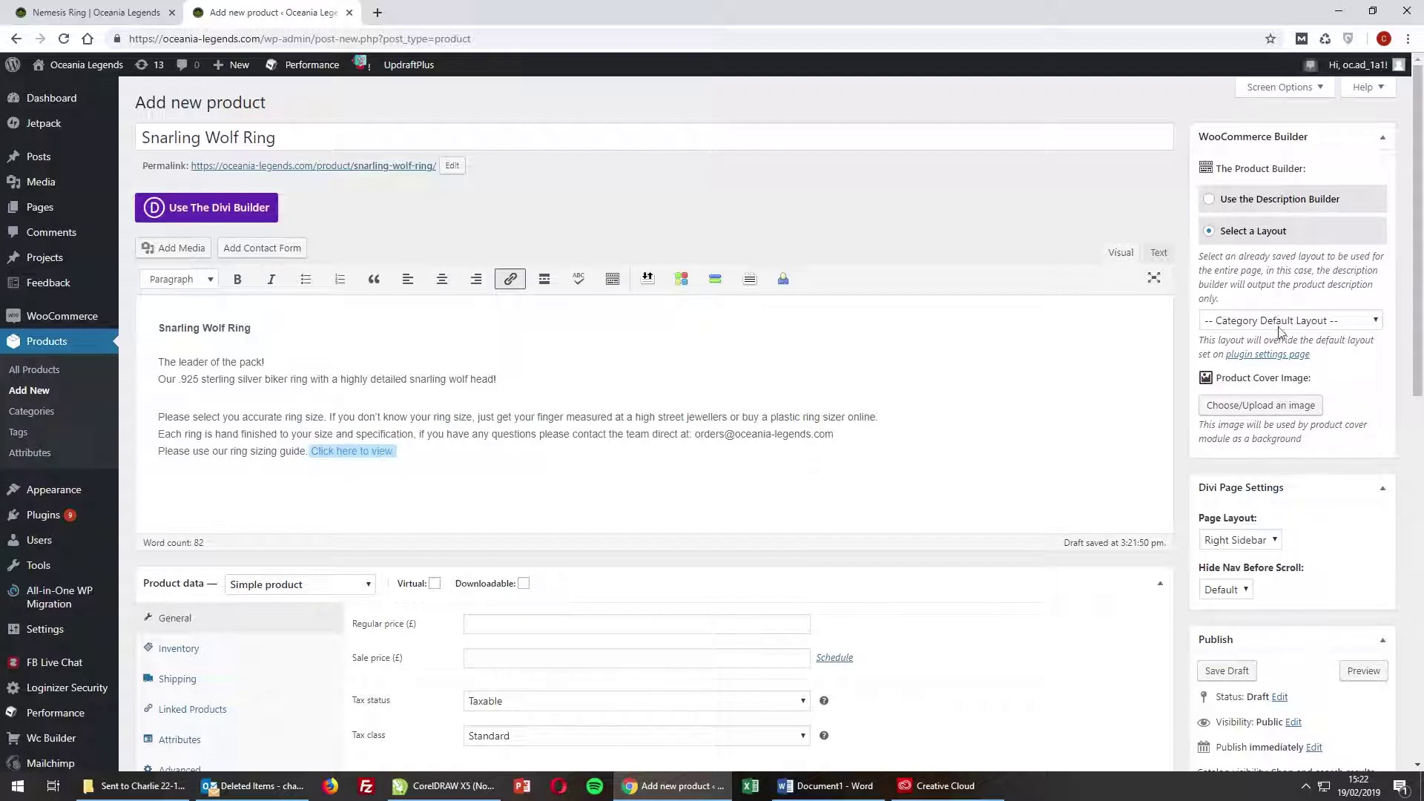
left_click(1282, 322)
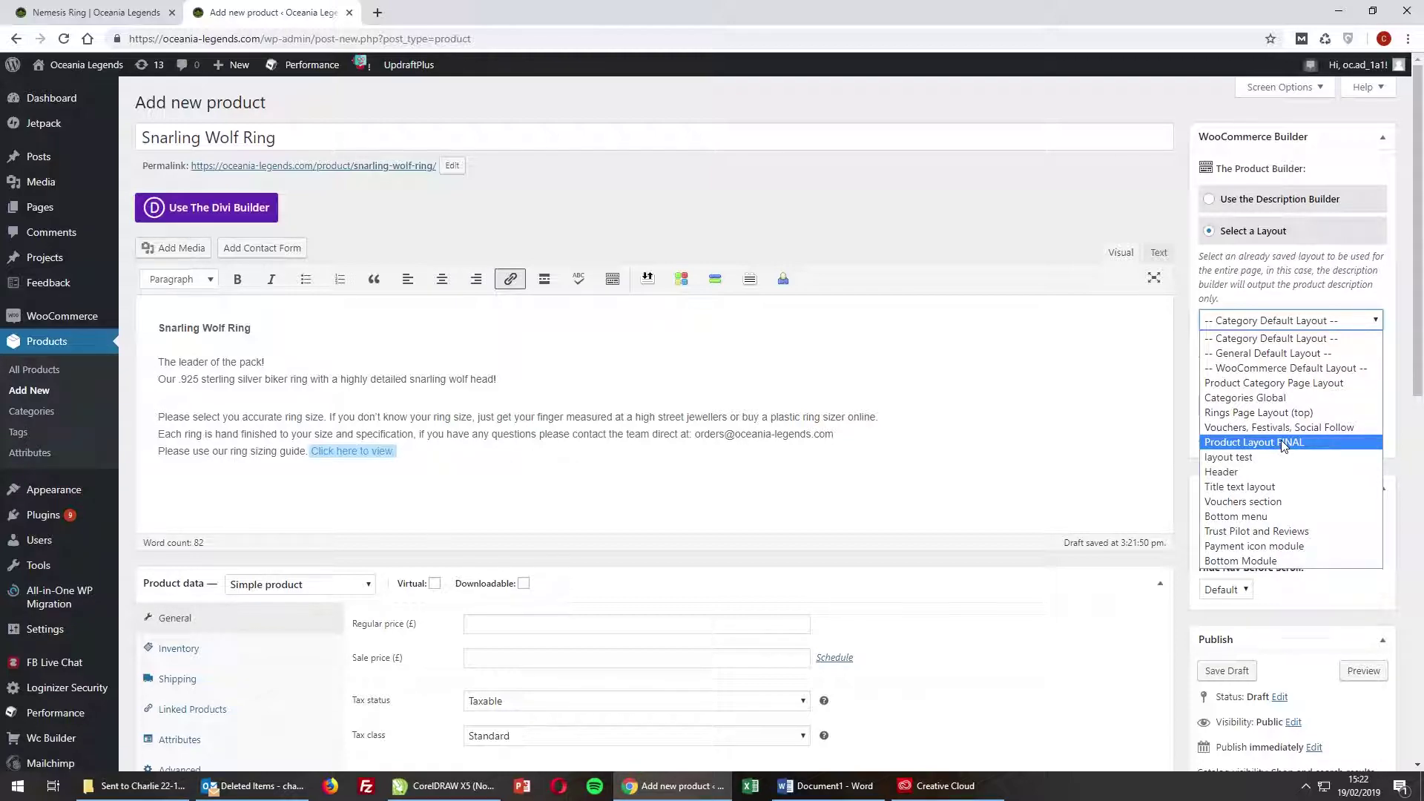
left_click(1227, 446)
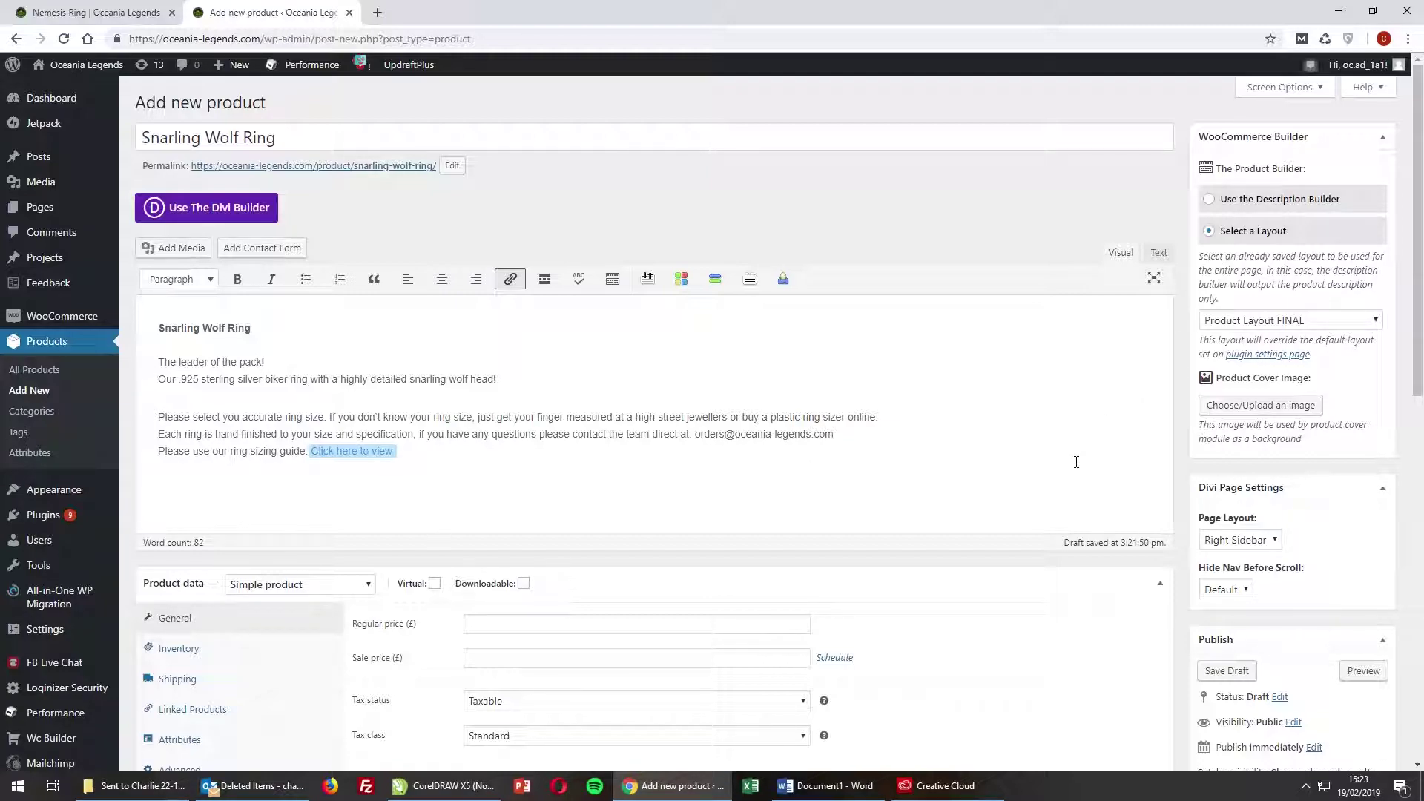
Set the product data type to Variable product and show the Inventory settings.
scroll(746, 575, "down", 3)
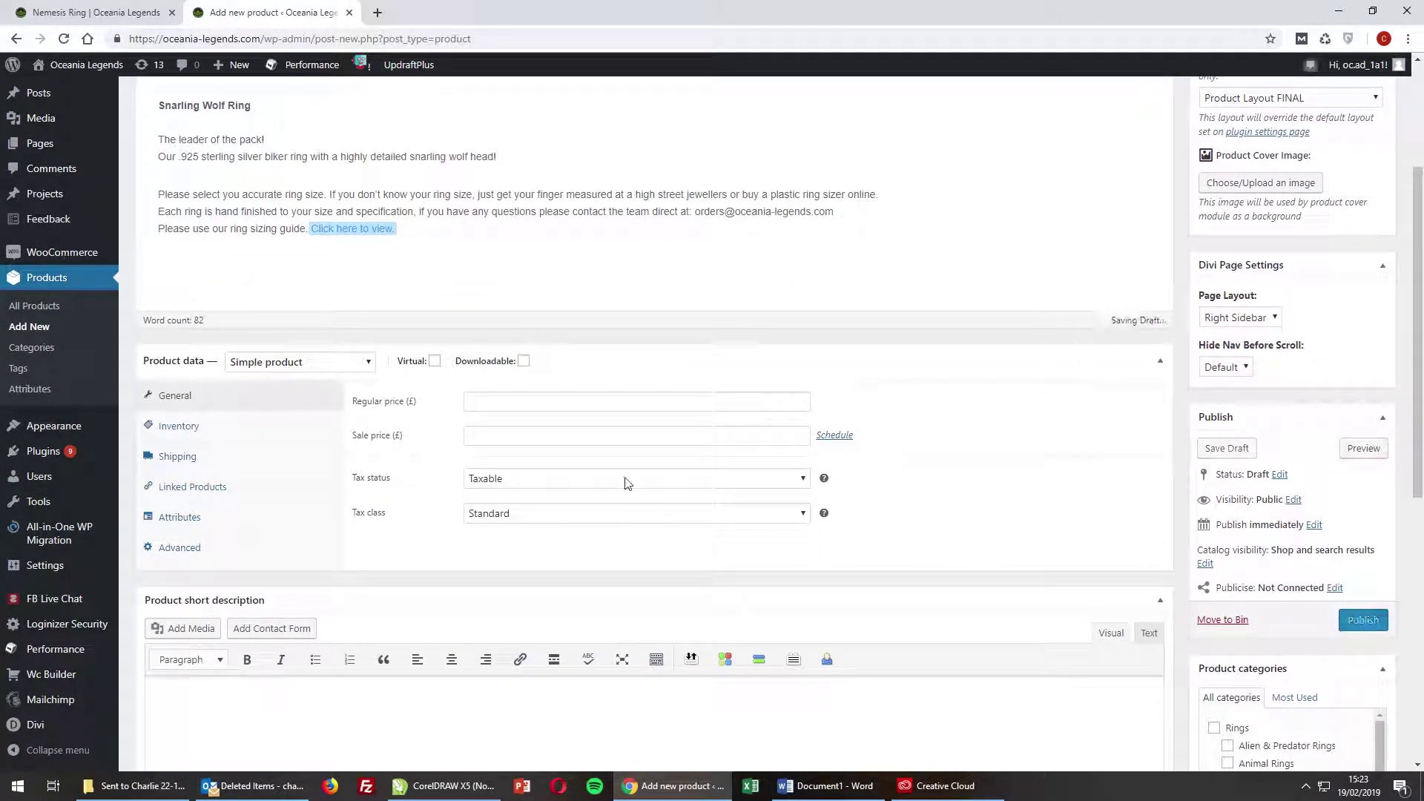
left_click(324, 364)
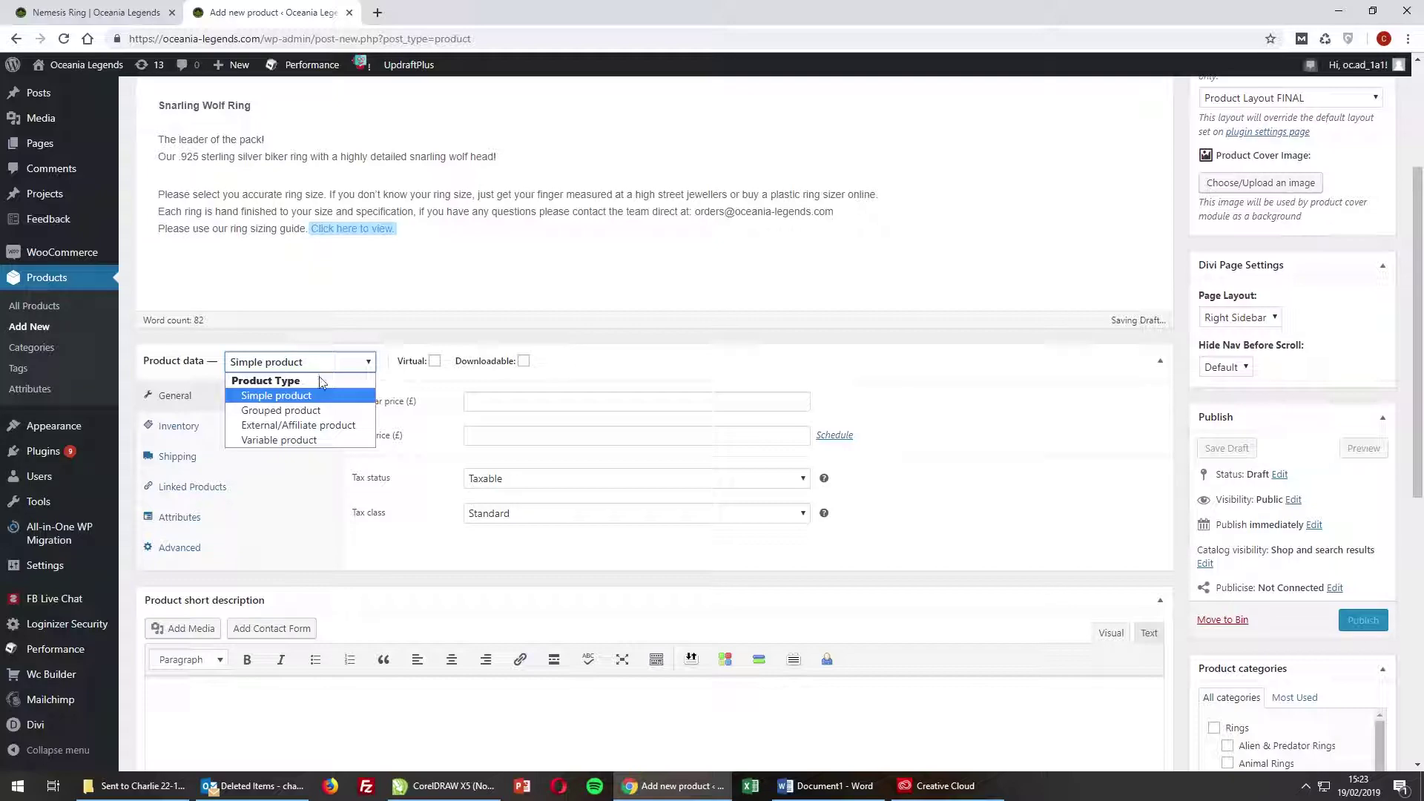
left_click(312, 441)
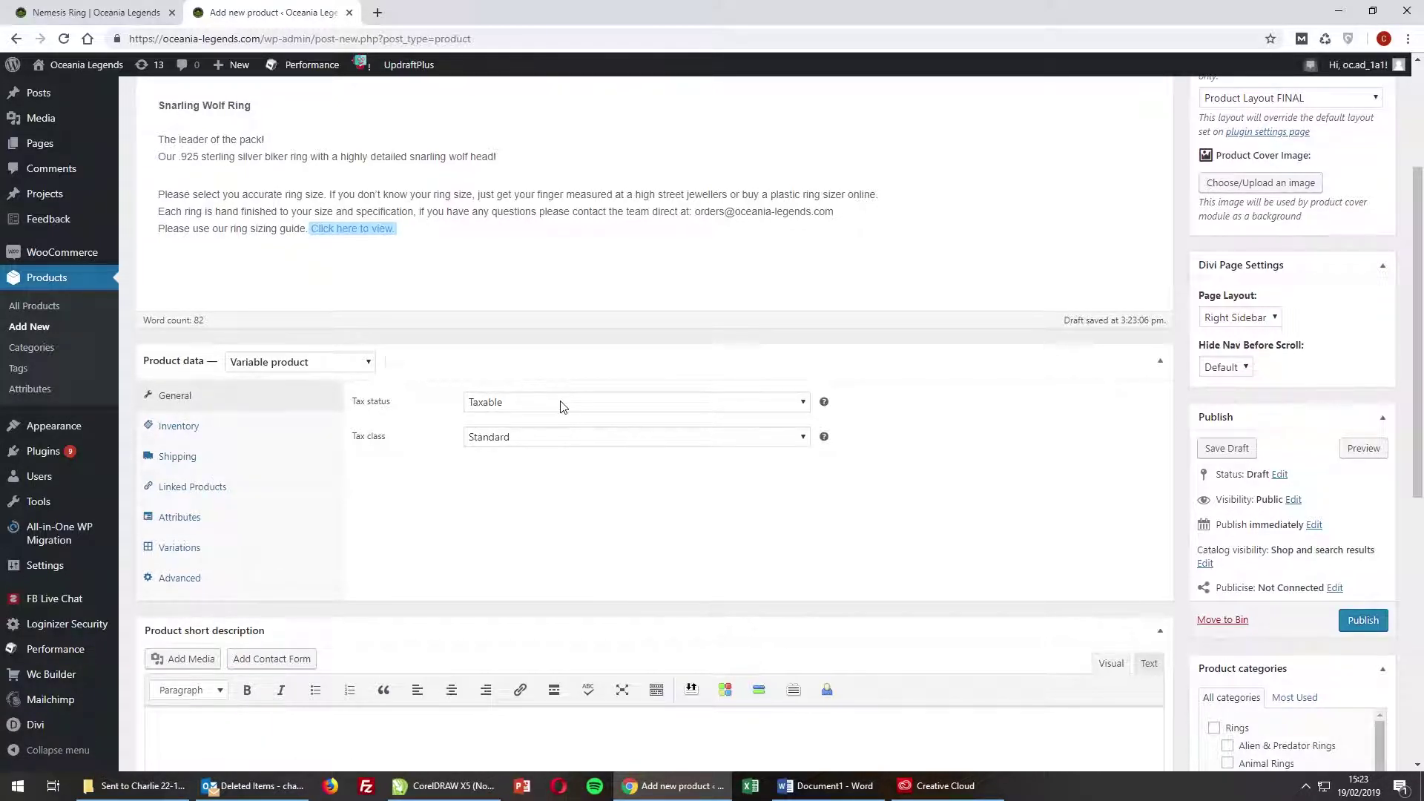
left_click(240, 430)
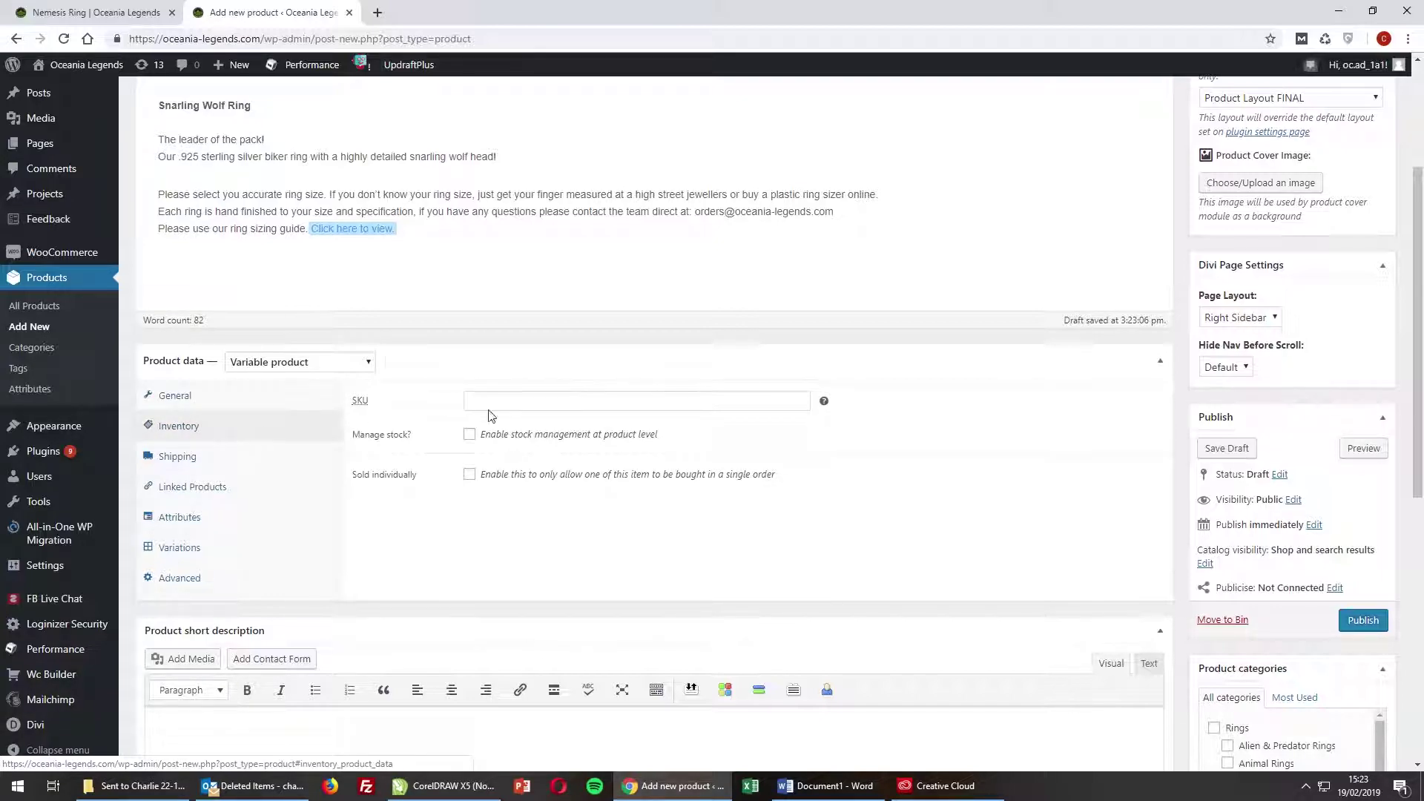
Set SKU SNARLINGWOLFRING, enable stock management with quantity 10, and show Shipping settings.
left_click(562, 406)
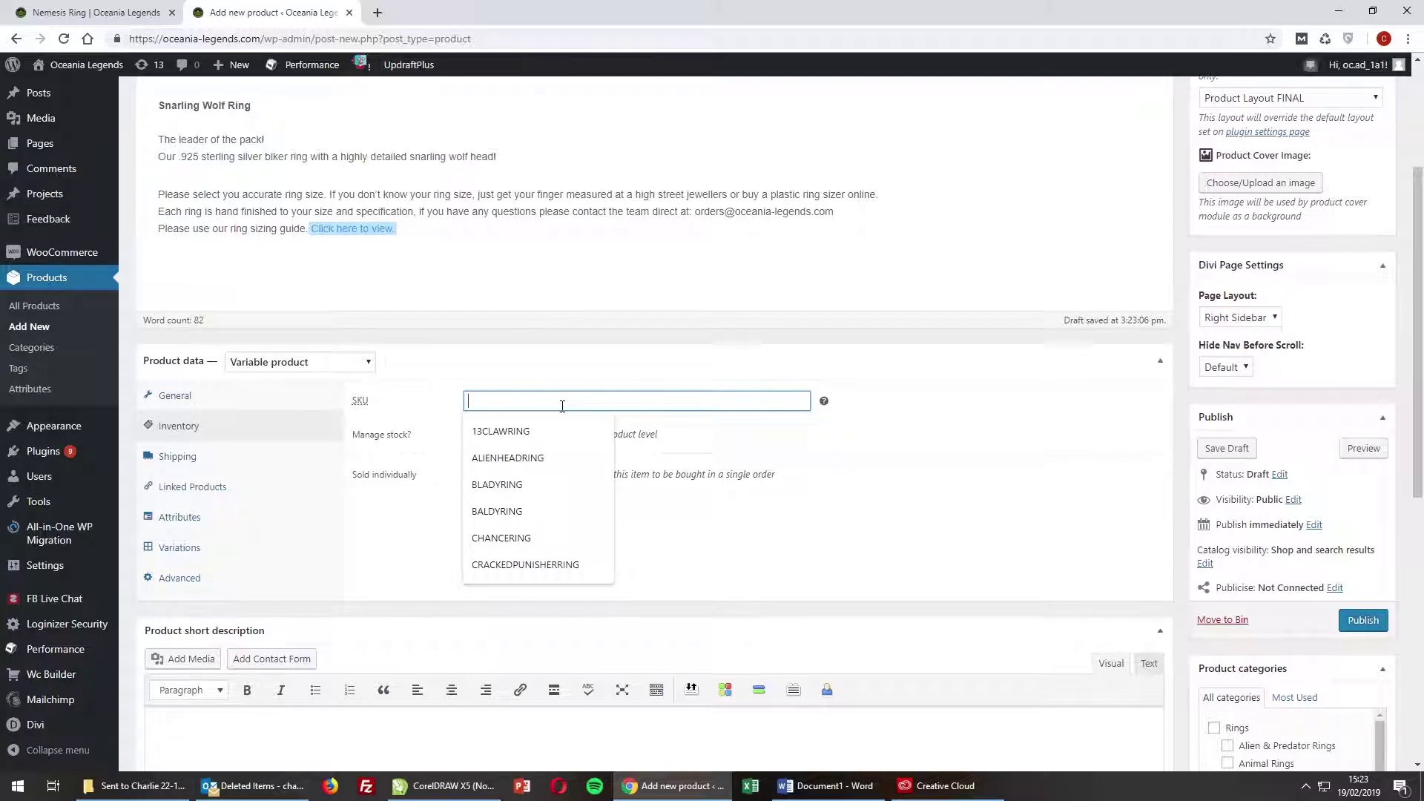
type("SN")
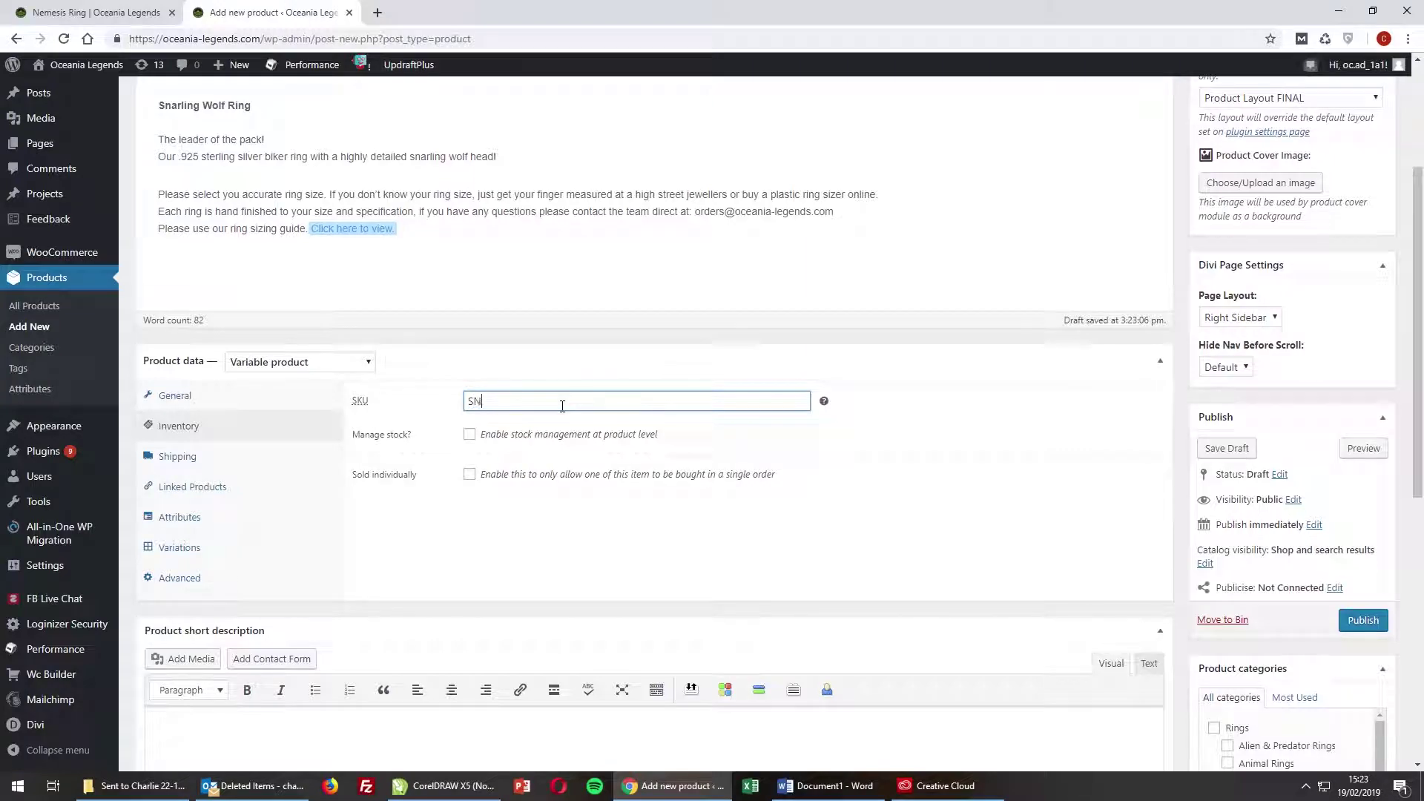
type("ARLINGWOLFRING")
left_click(469, 434)
double_click(560, 464)
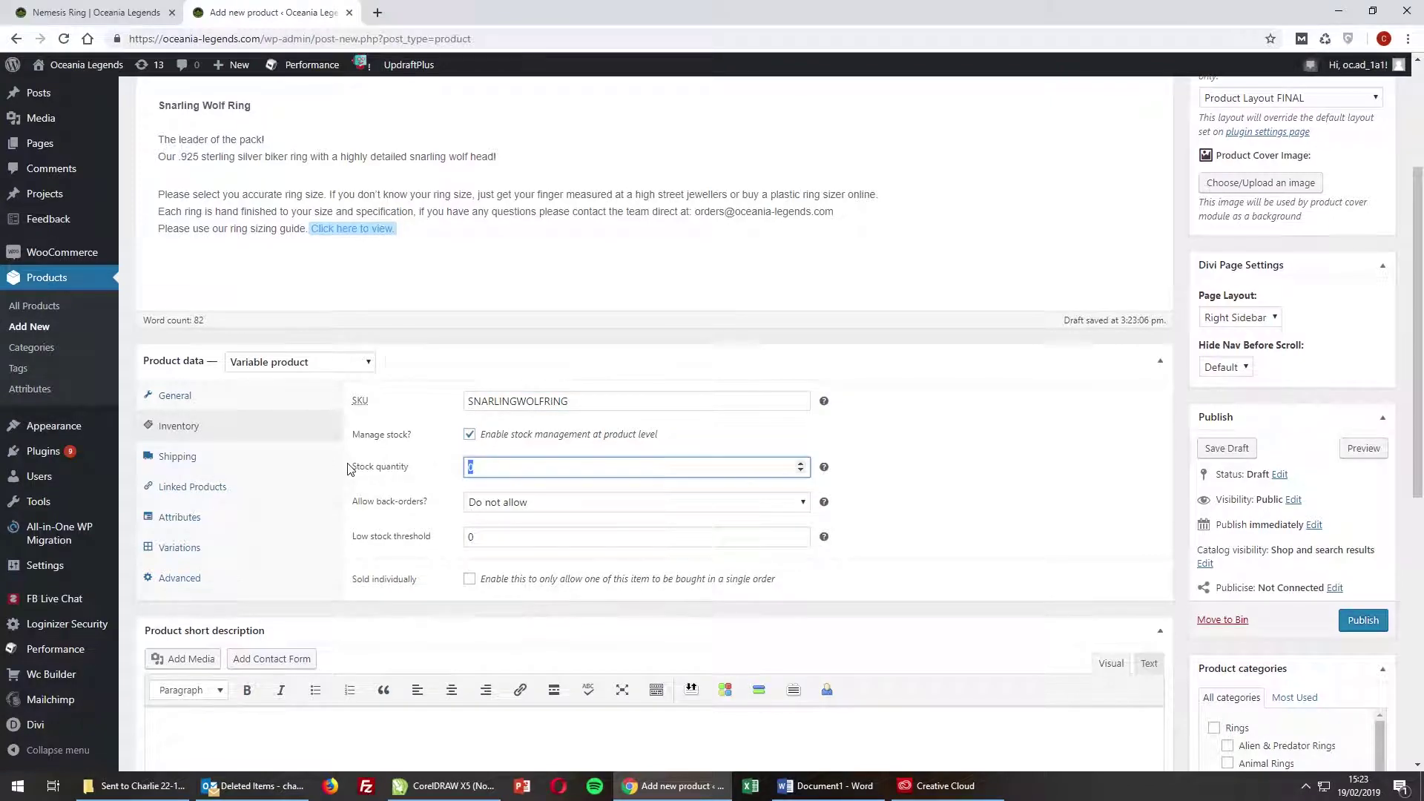
type("10")
left_click(454, 445)
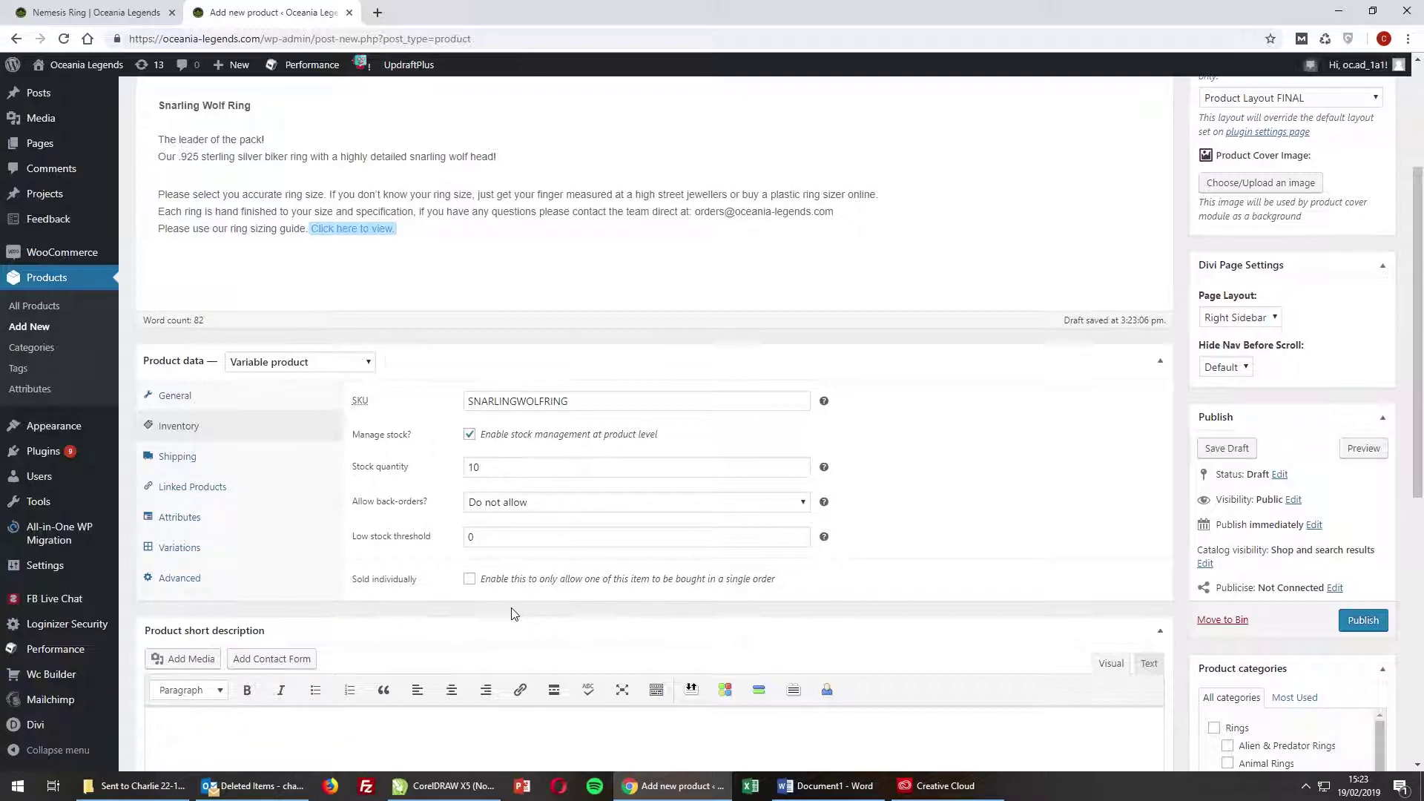
left_click(227, 459)
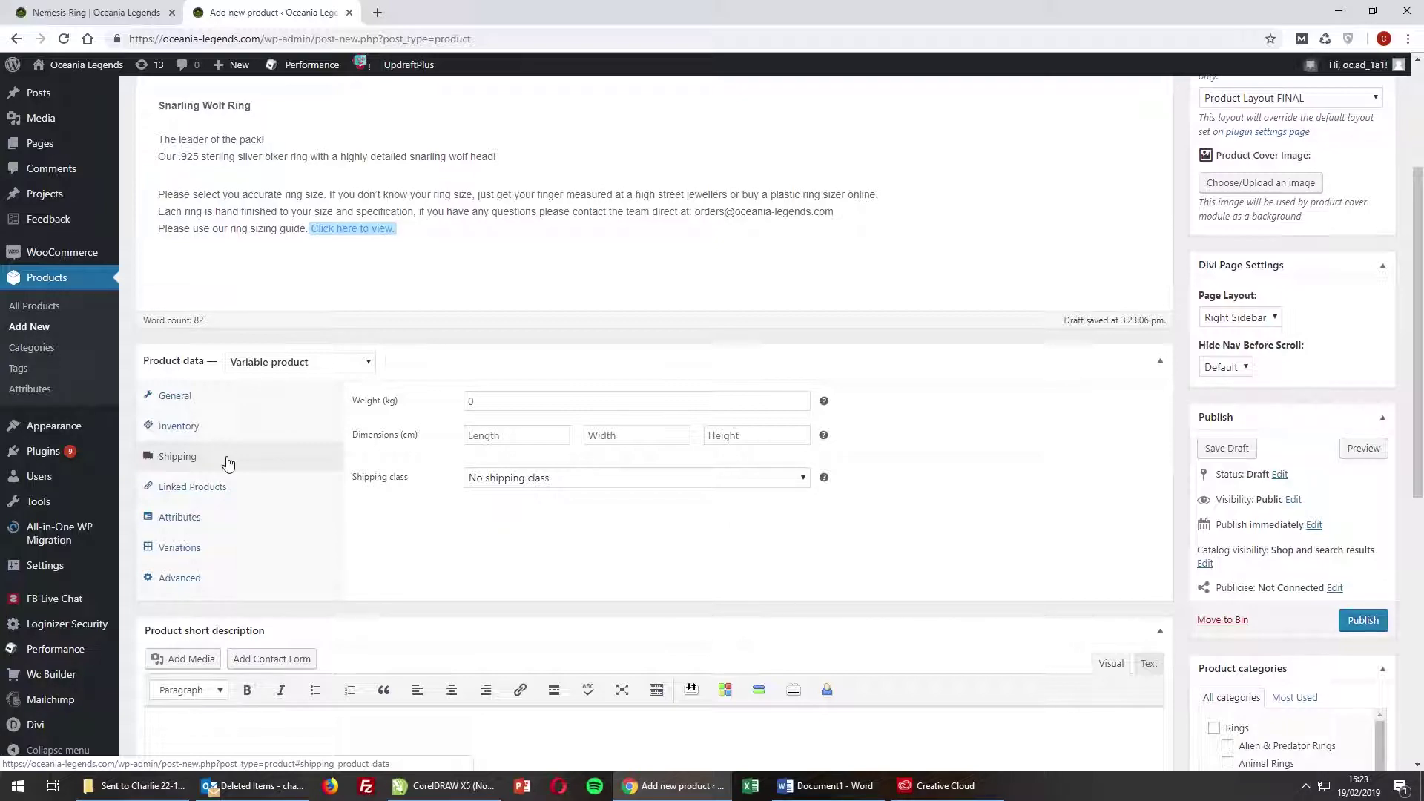
Search 'ring' in Upsells and add the Lucky 13 Claw Ring as an upsell.
left_click(212, 494)
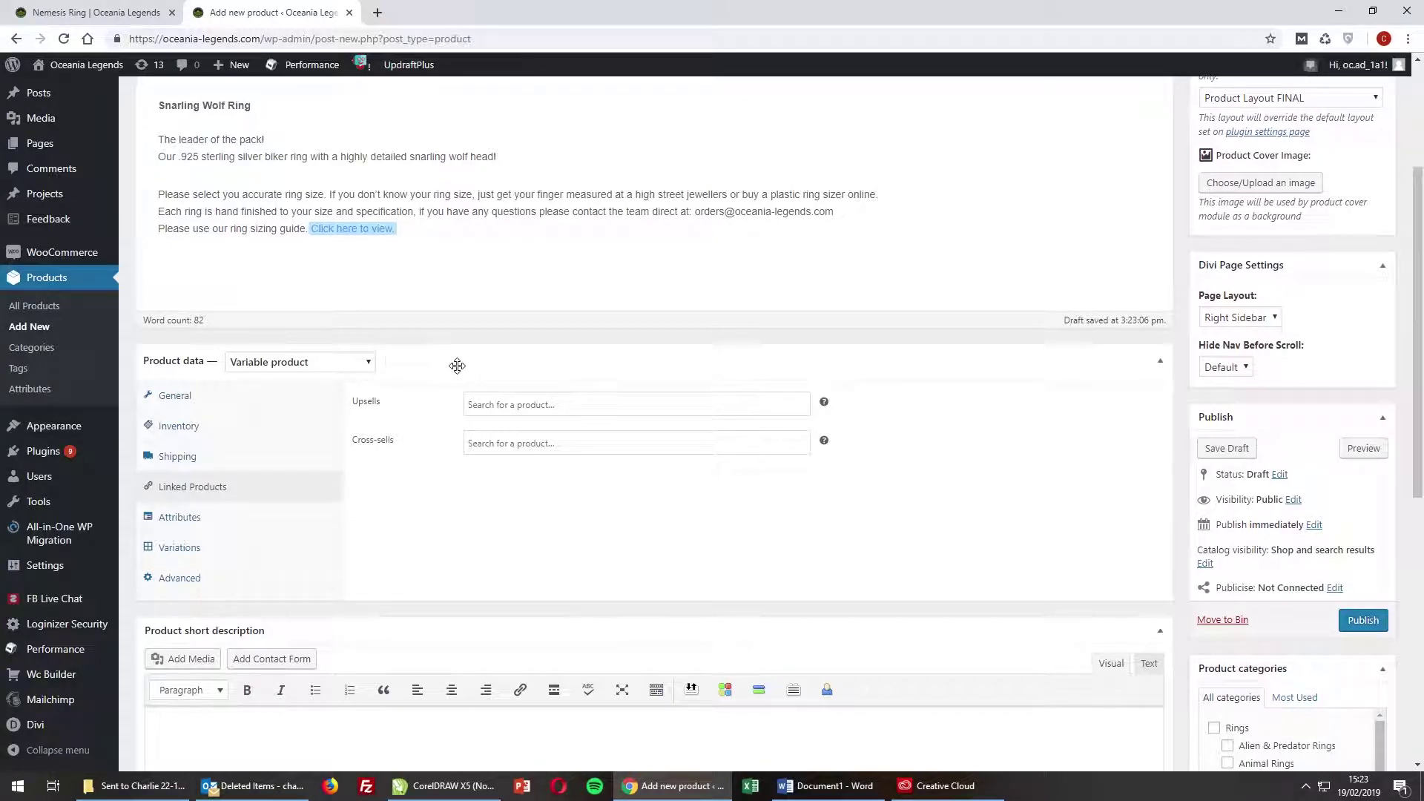
left_click(628, 406)
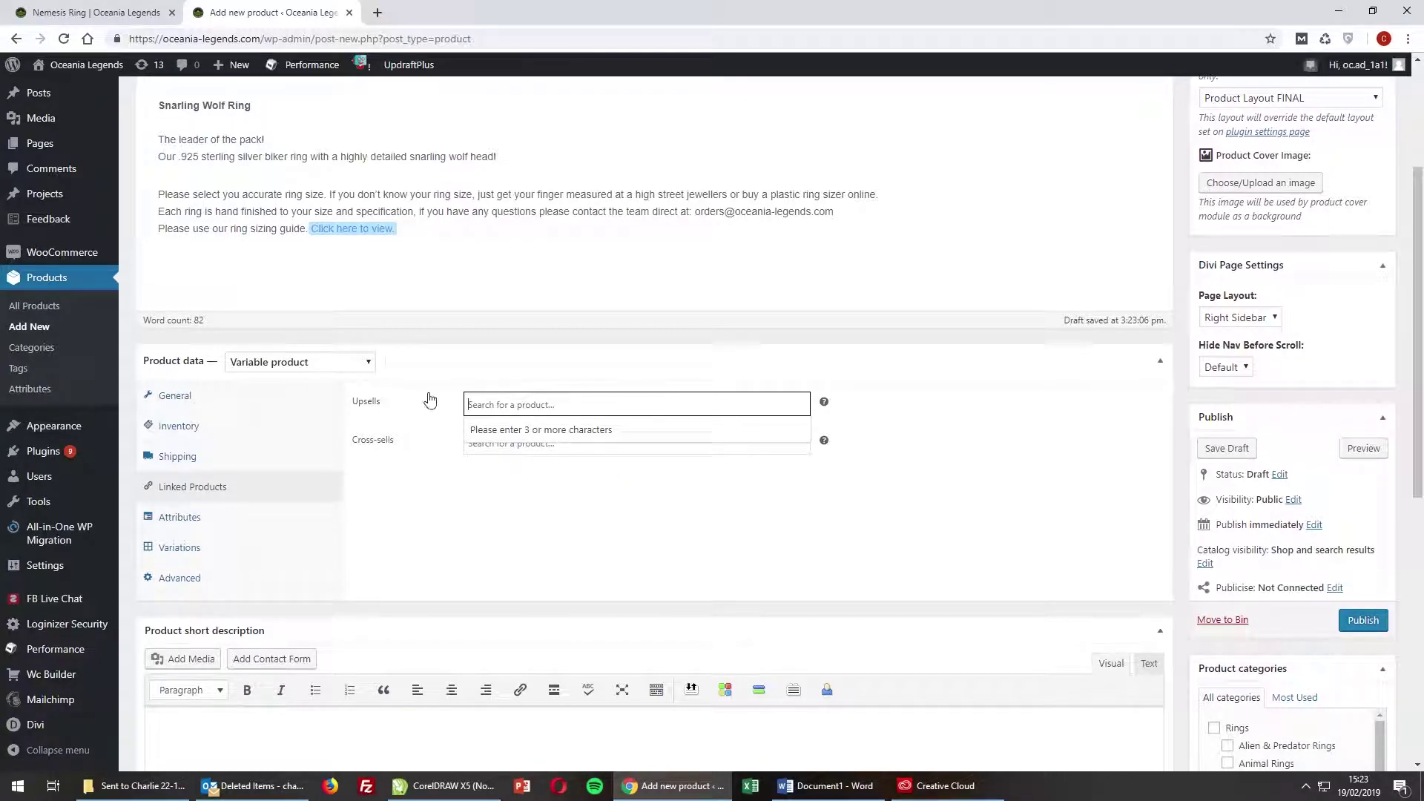
type("ring")
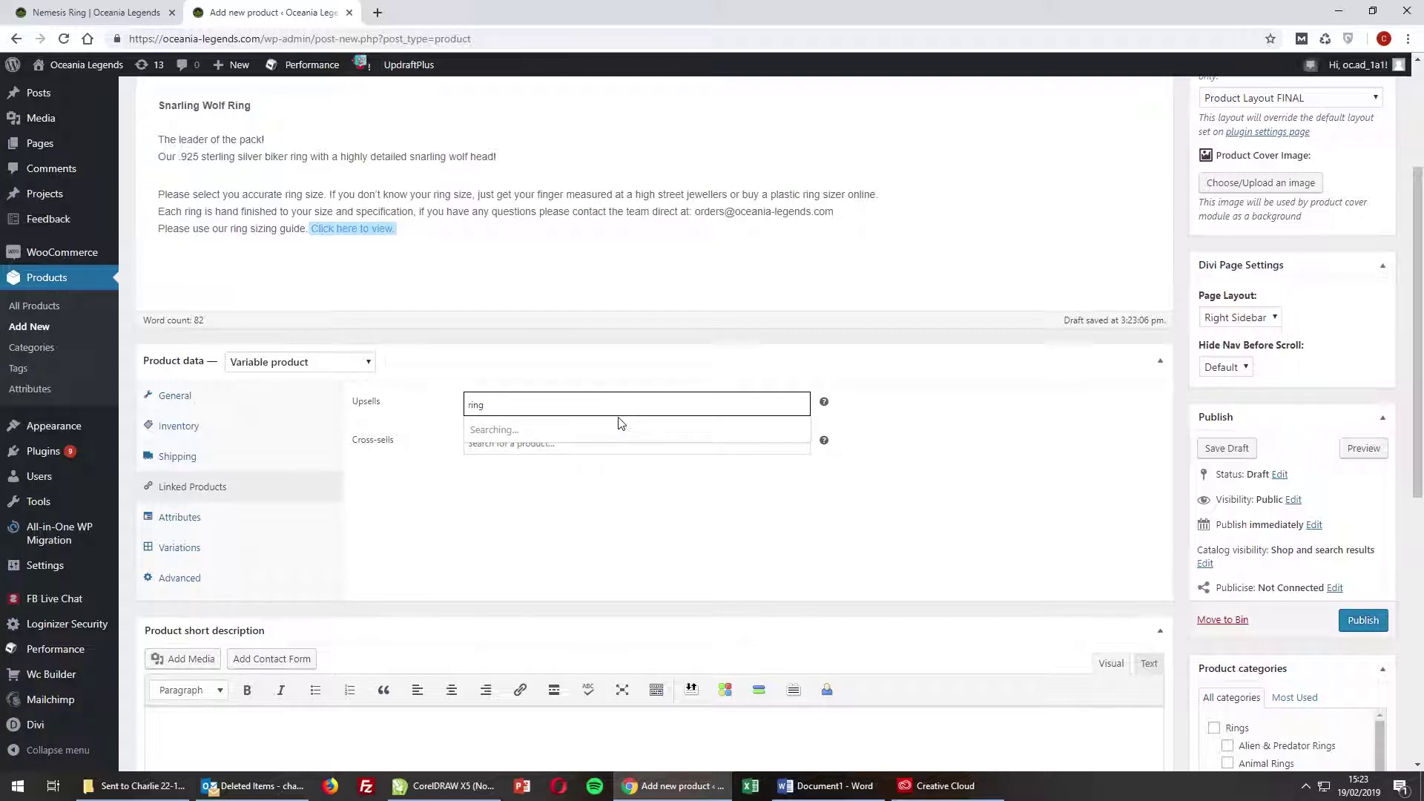
left_click(618, 601)
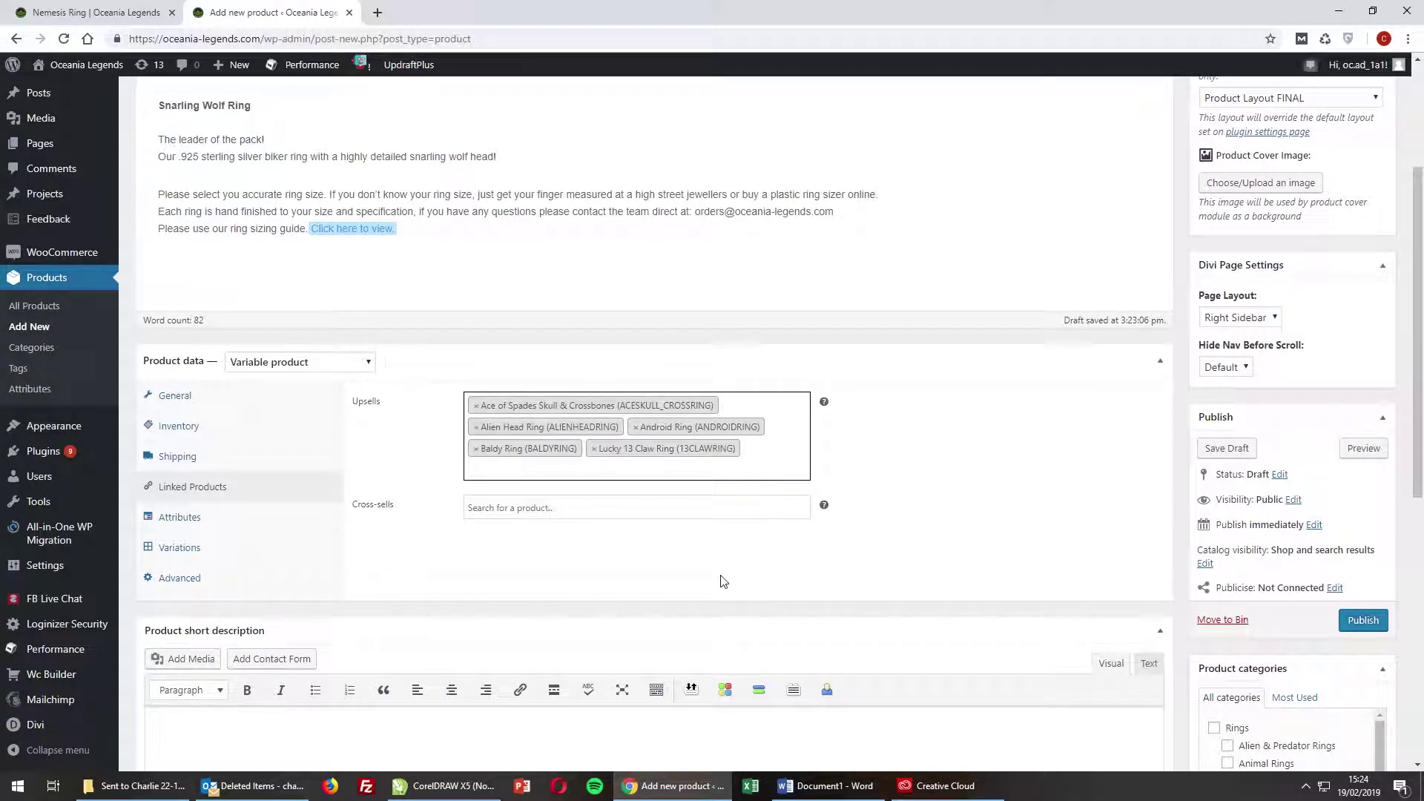
Add a custom attribute named 'Select Ring Size' and mark it used for variations.
left_click(210, 524)
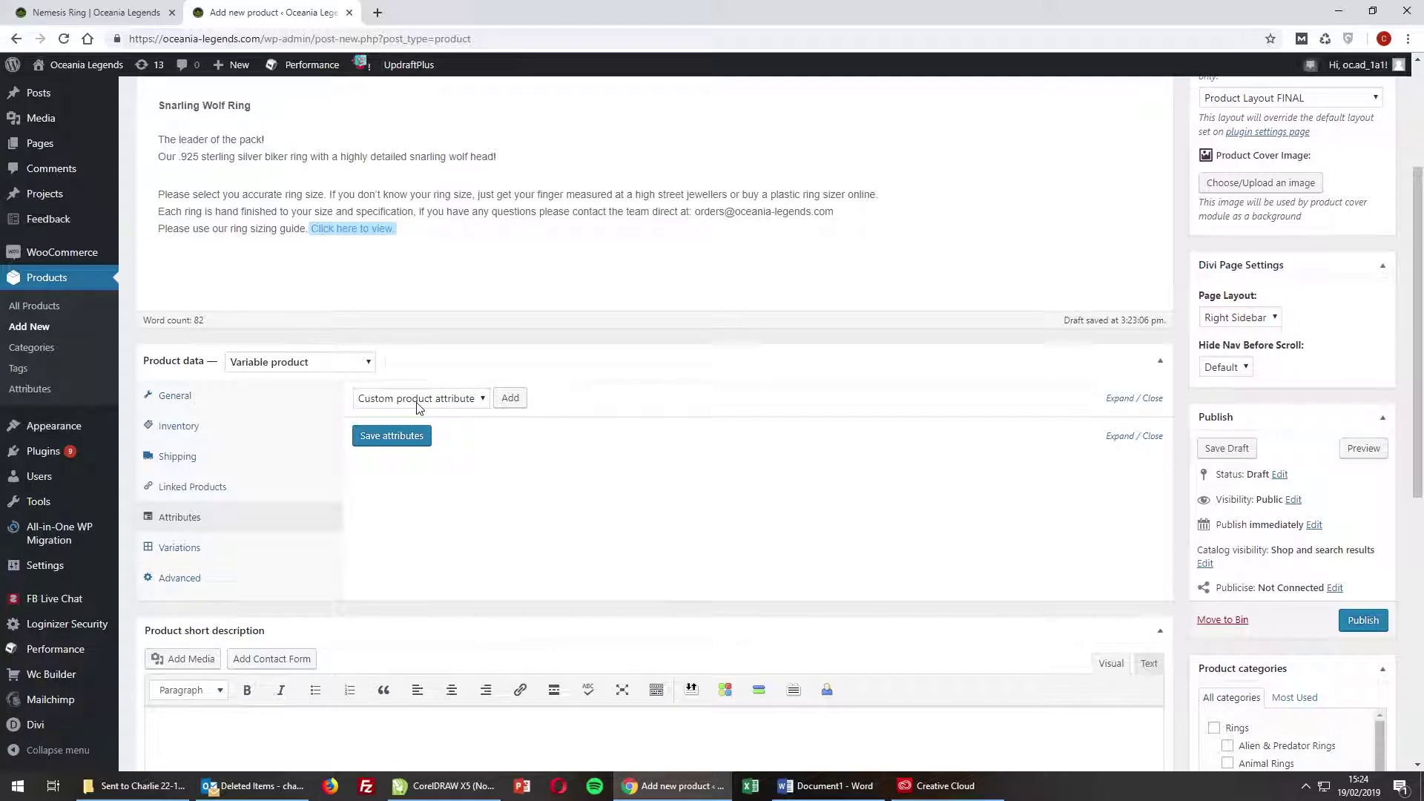
left_click(475, 401)
left_click(415, 416)
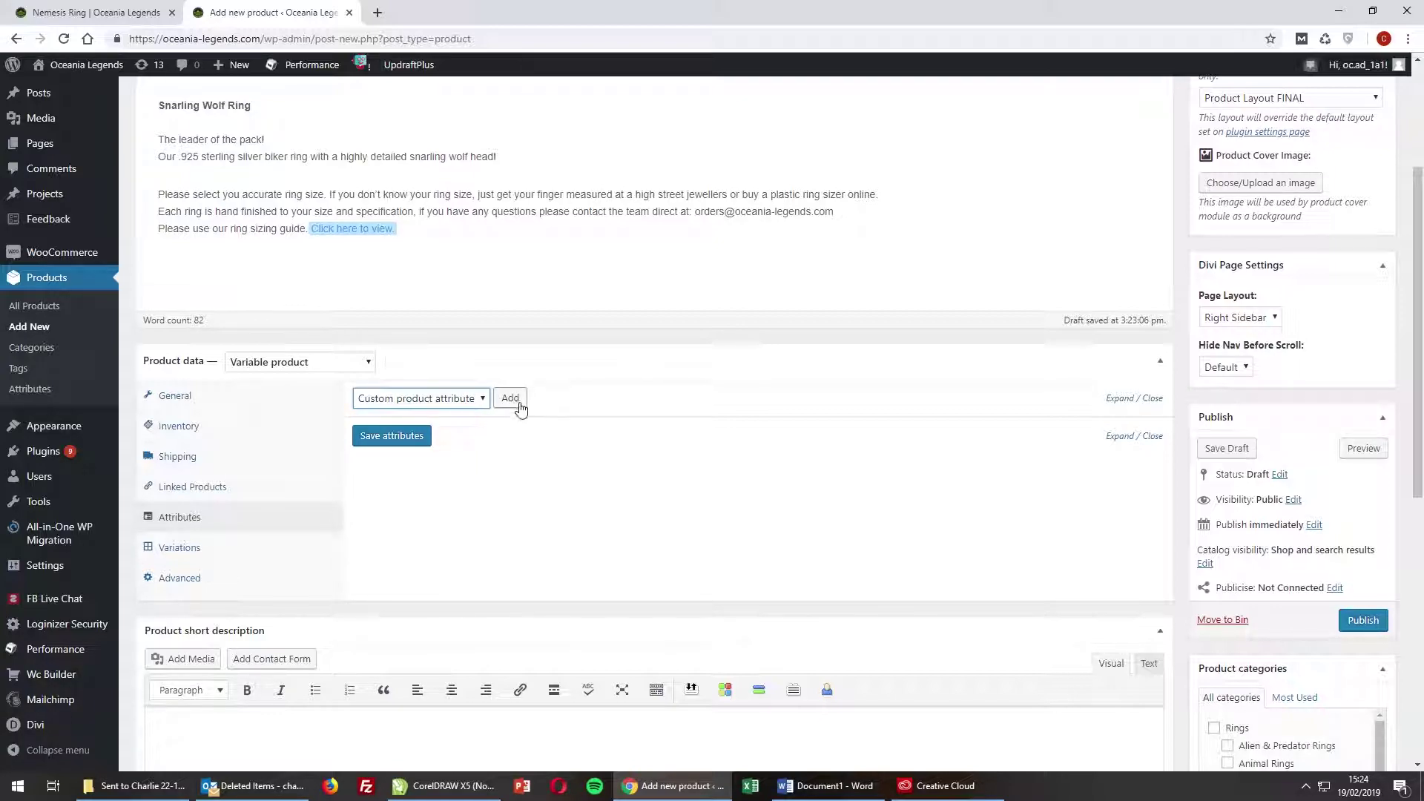
left_click(512, 398)
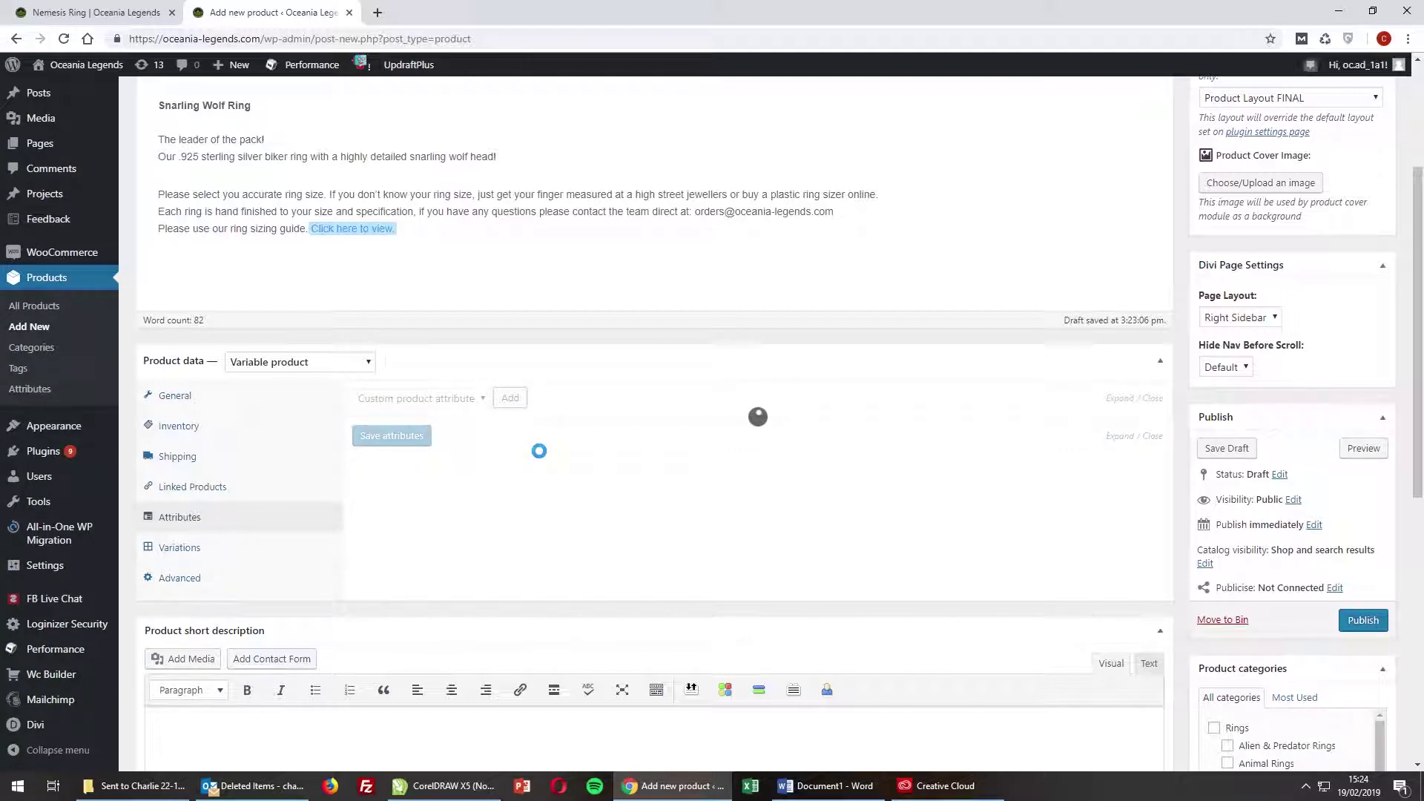
type("Select Rin")
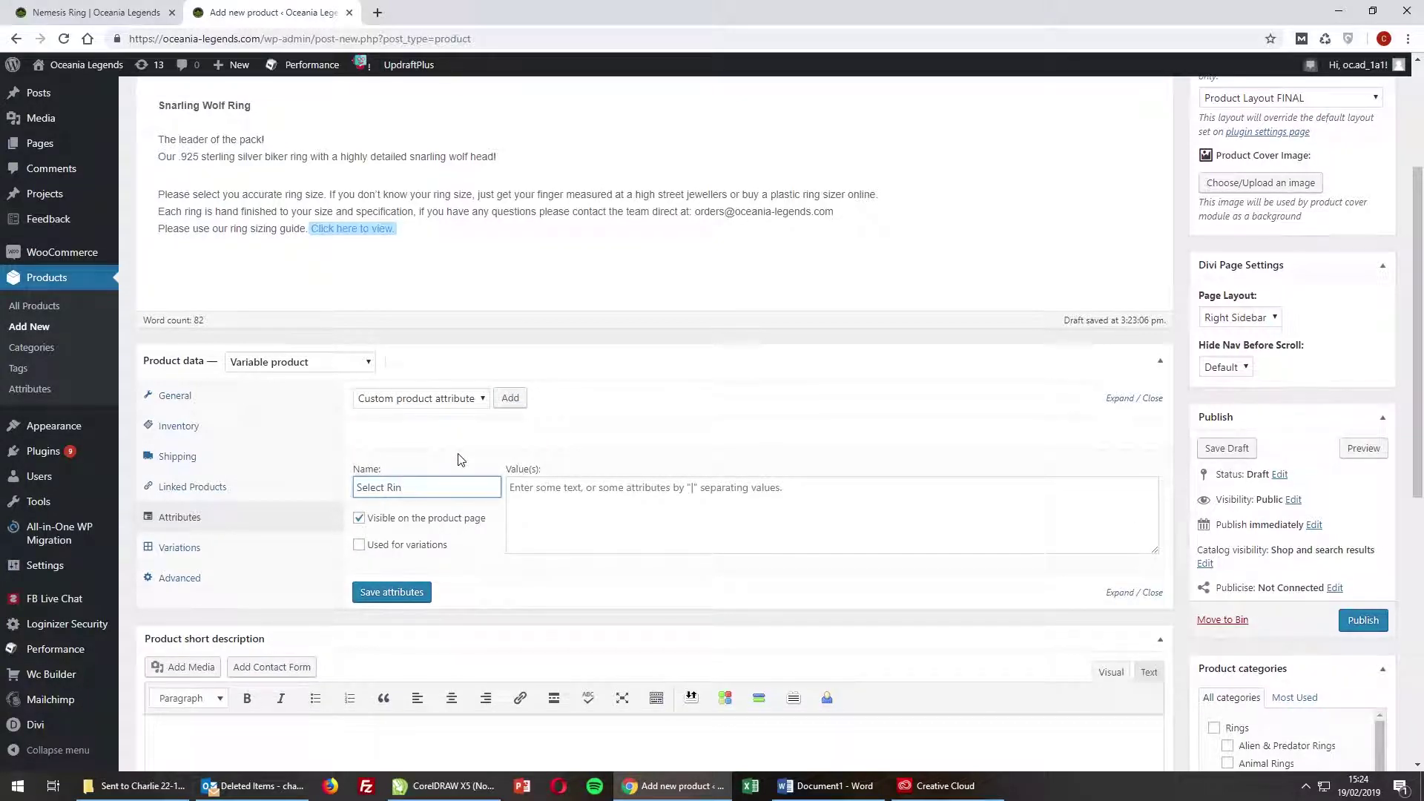
type("g Size")
left_click(387, 552)
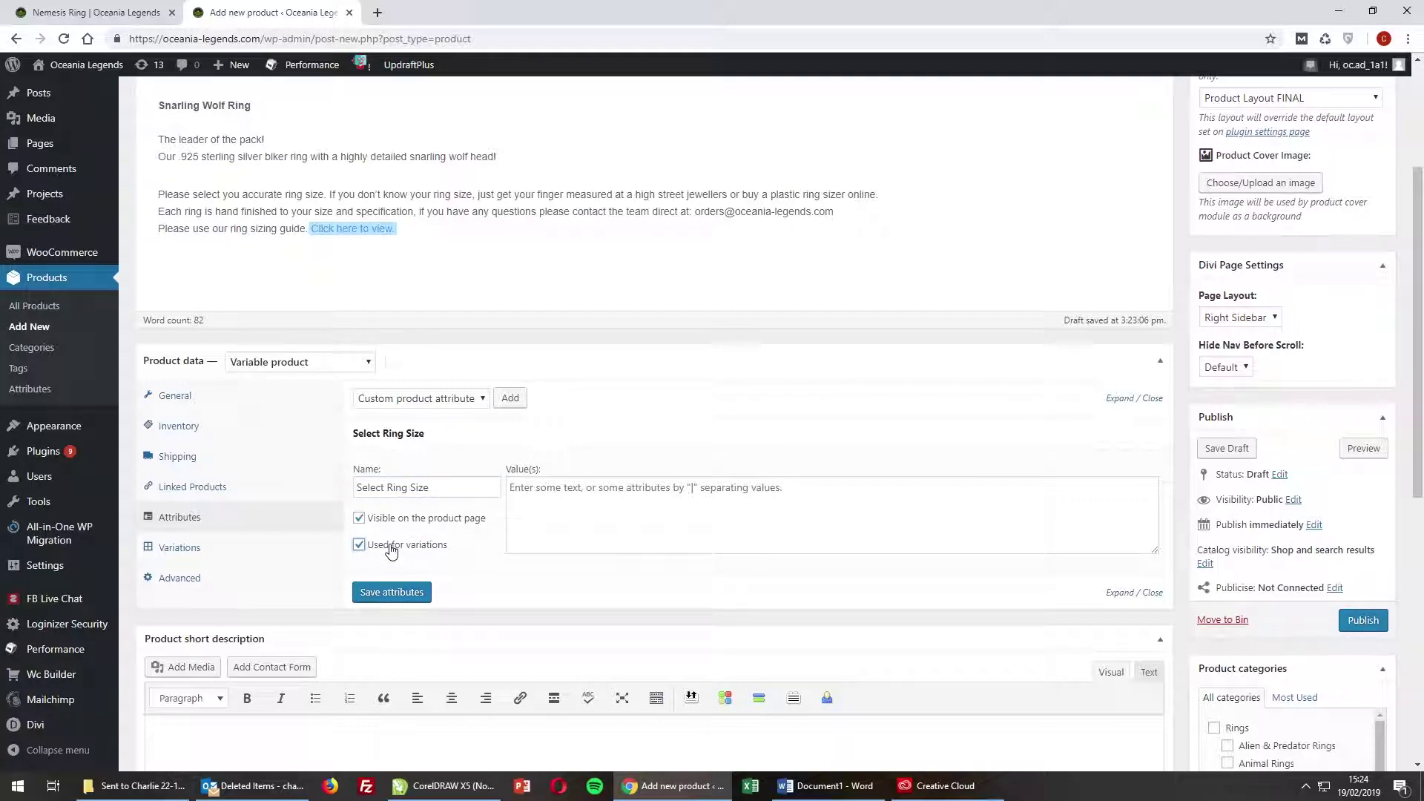
Enter the ring size values A through Z plus Custom and save the attribute.
left_click(715, 483)
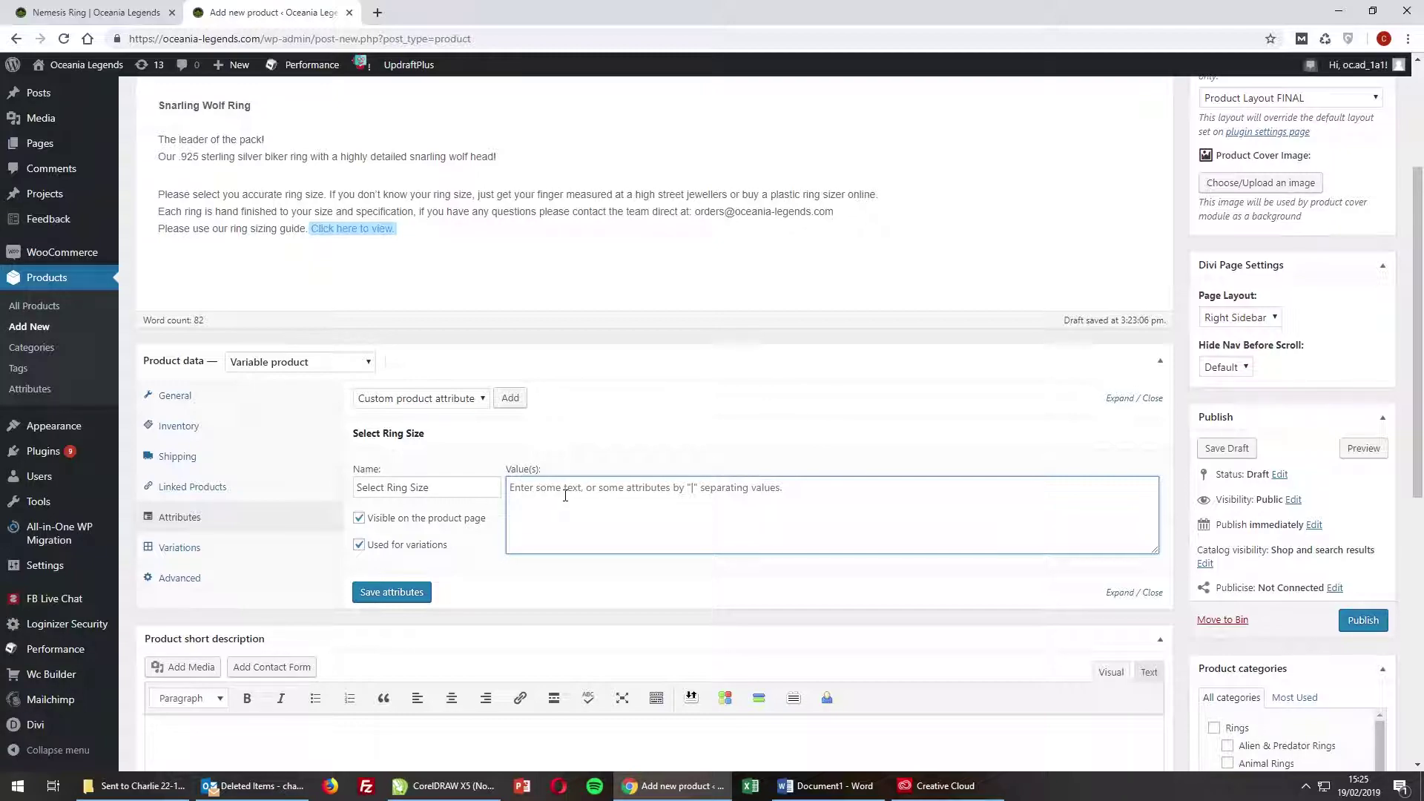
type("A")
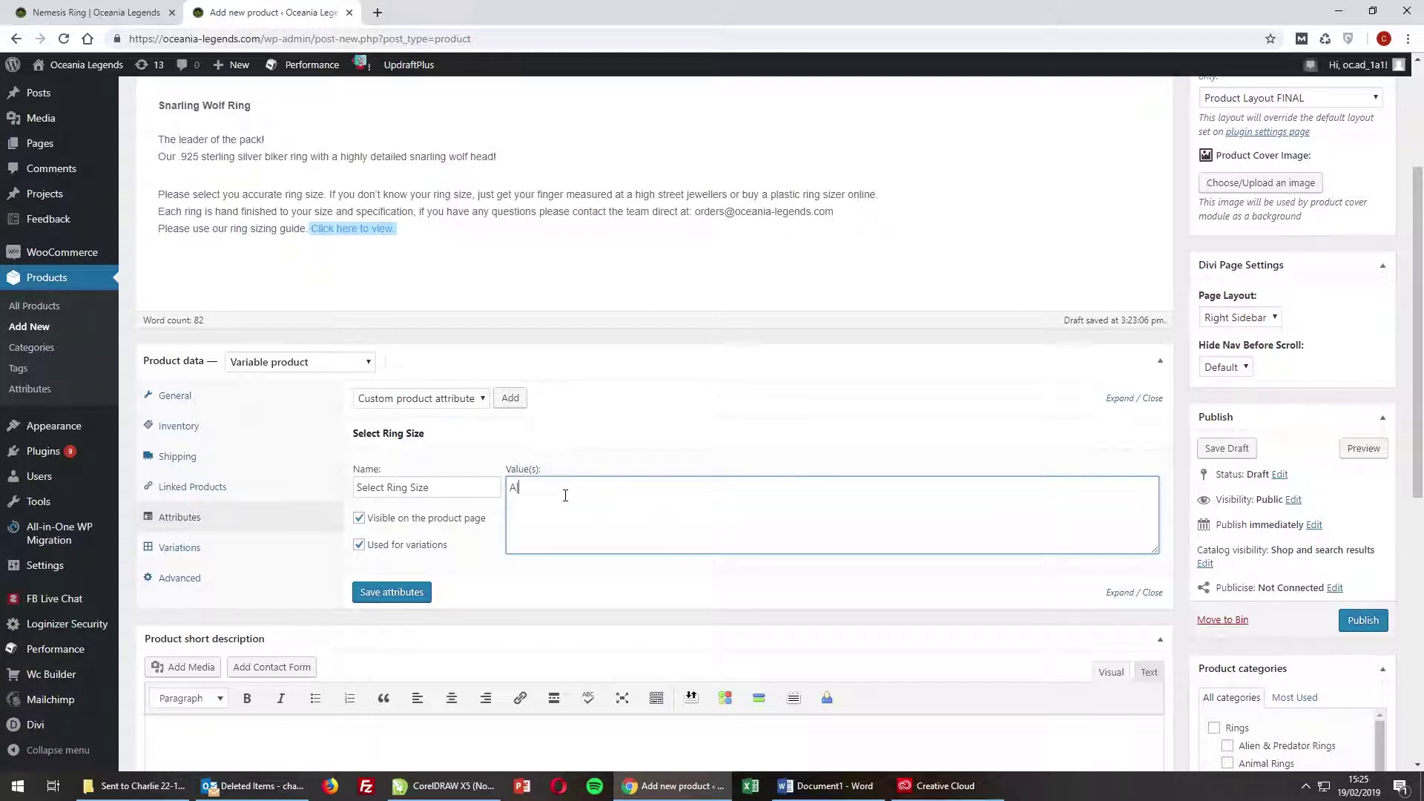
type("|")
type("B|C|D|E|F|G|H|I|J|K|L|M|N|O|P|Q|R|S|T|U|V|W|X|Y|Z|Custom")
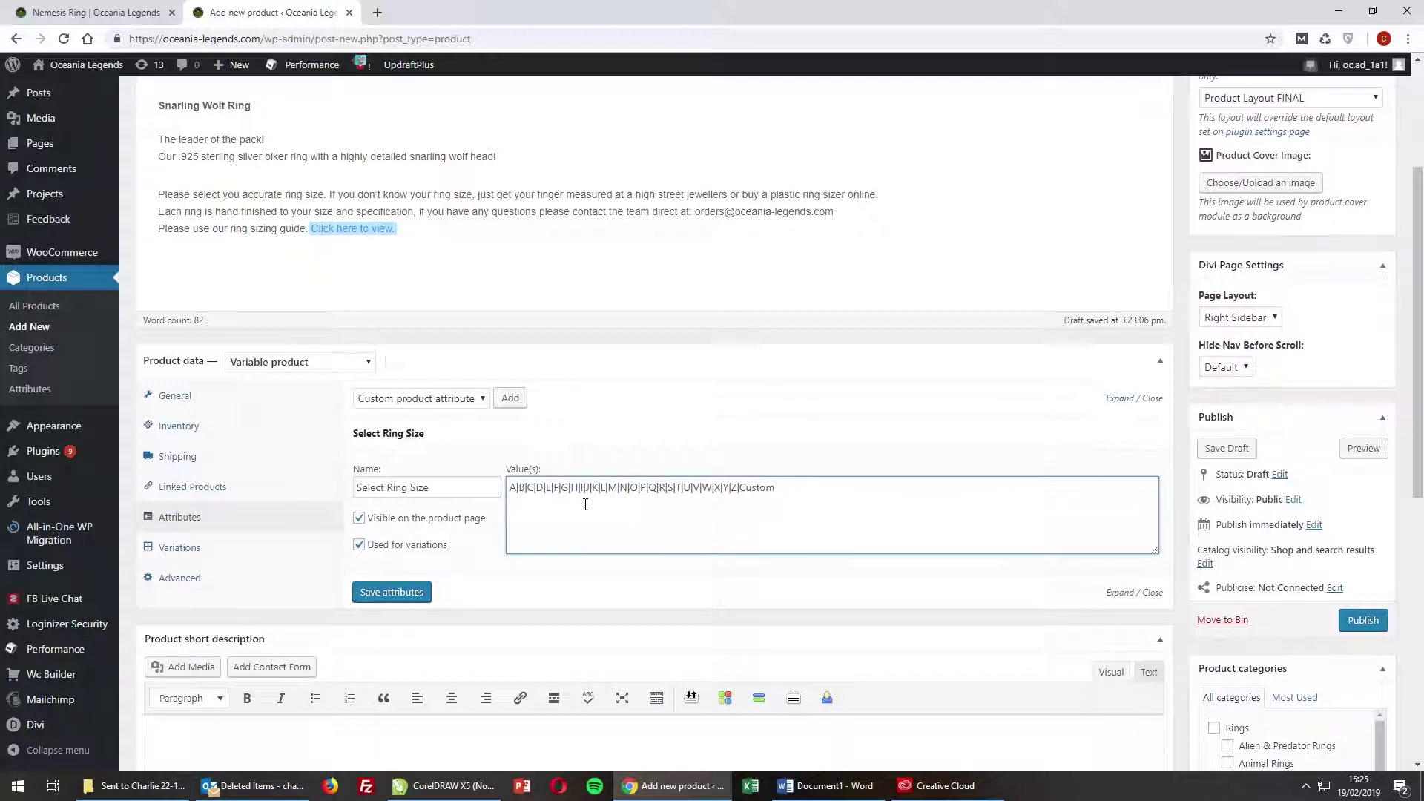
left_click(415, 598)
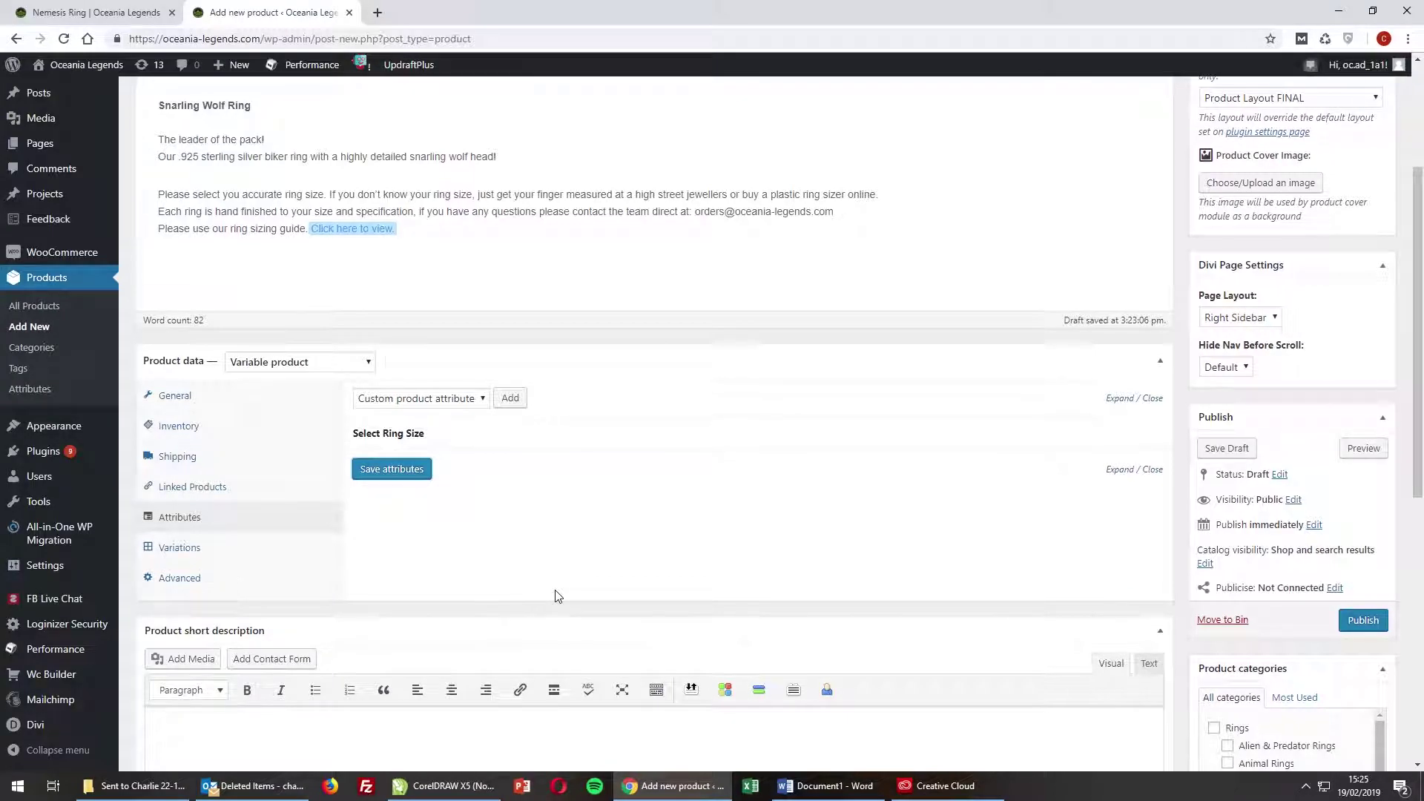
Create variations from all attributes in the Variations tab, confirming the 27 added.
left_click(298, 535)
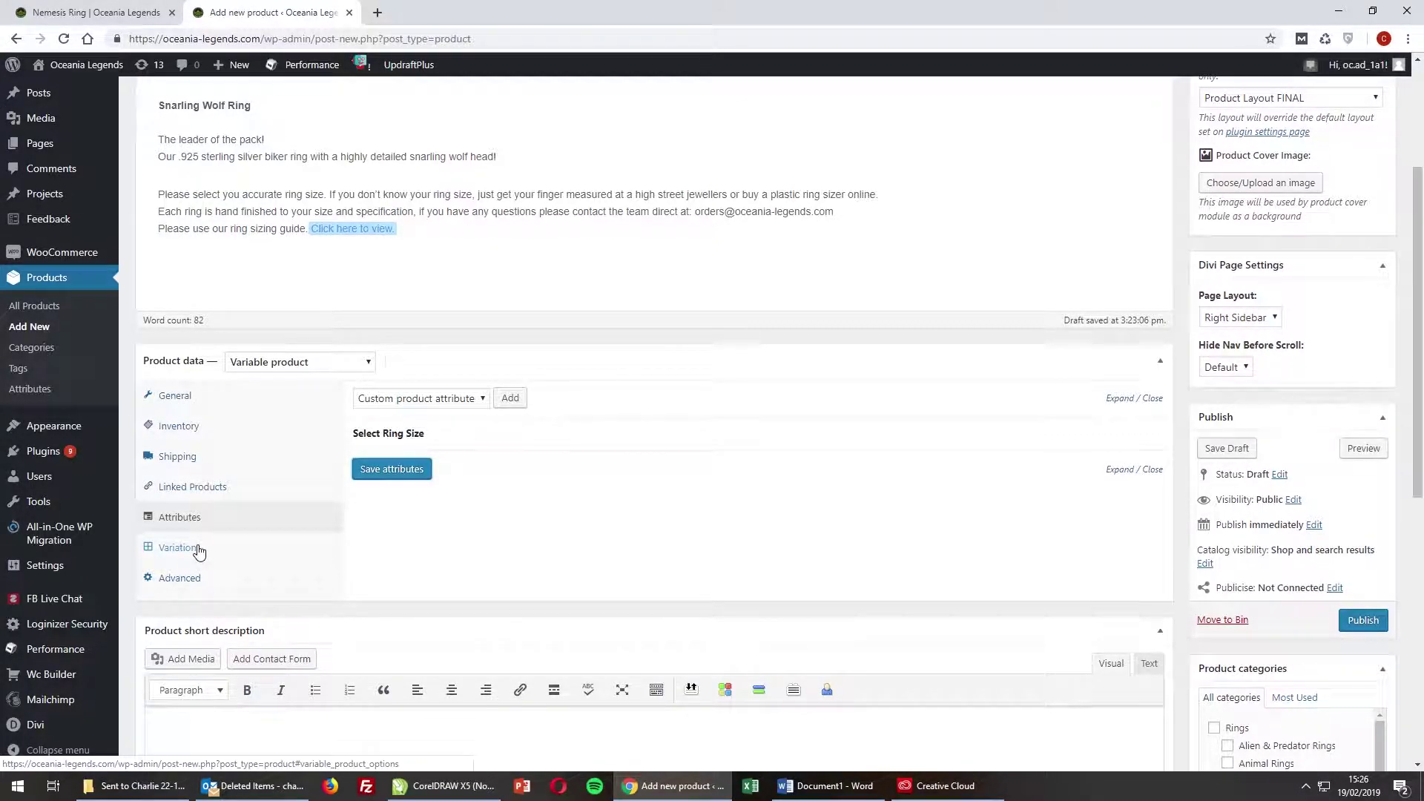
left_click(198, 548)
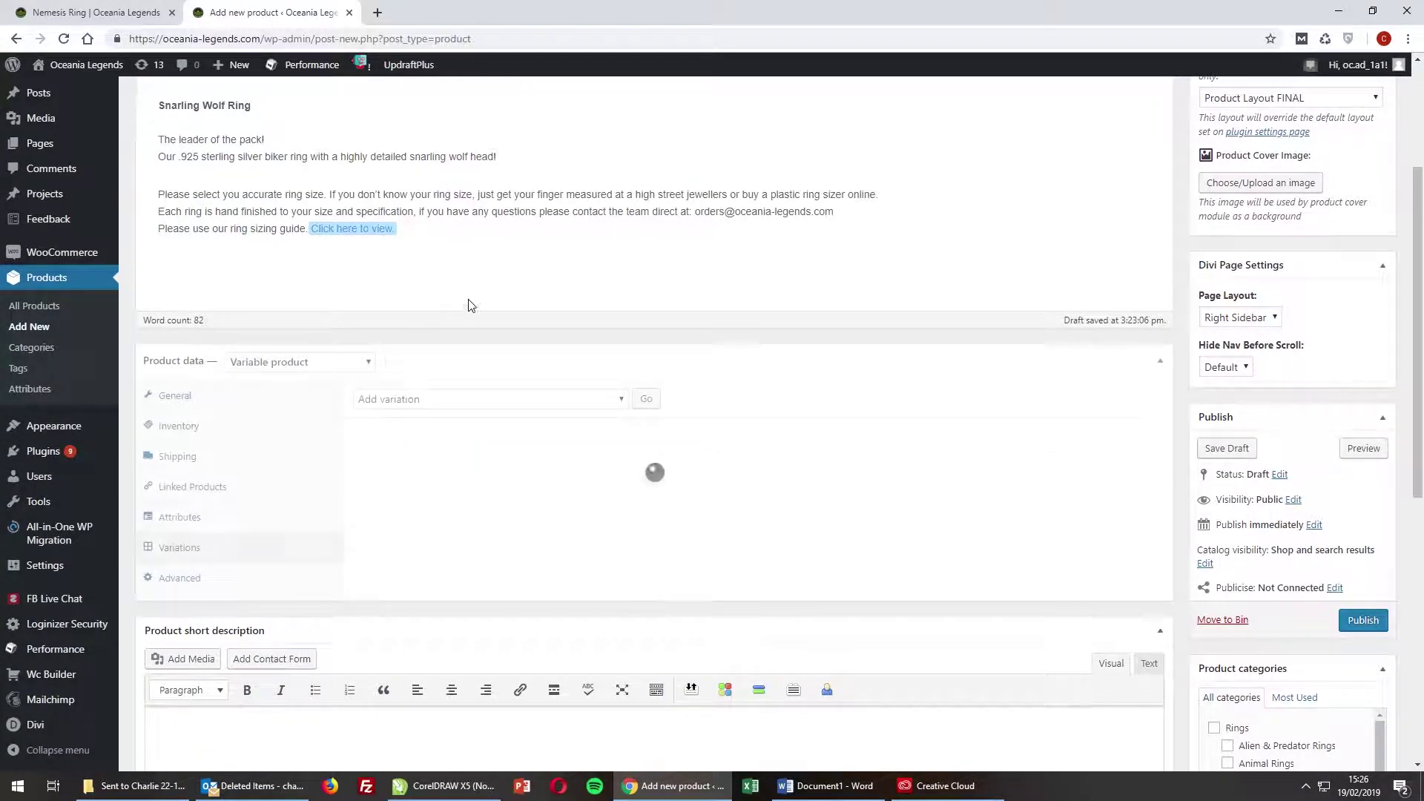
left_click(607, 401)
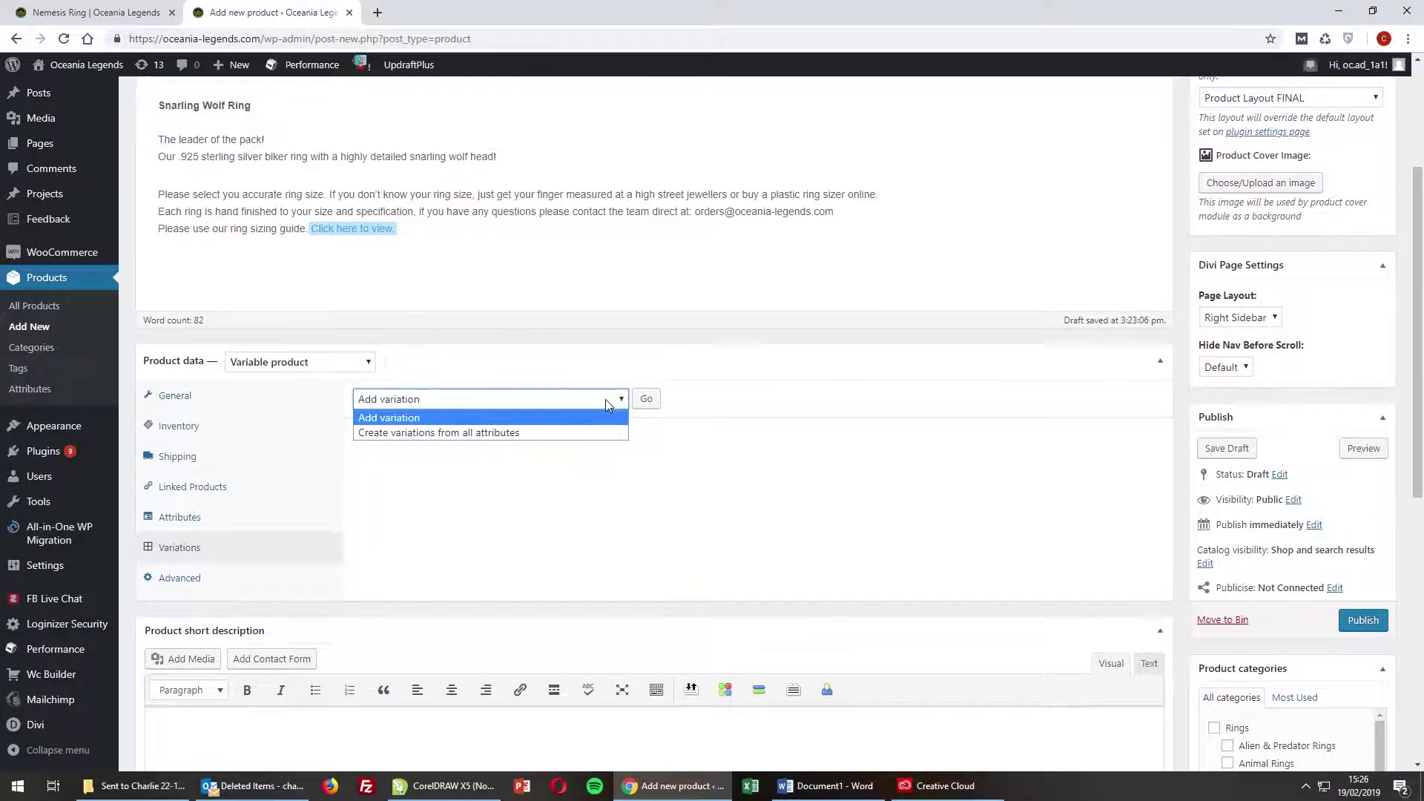
left_click(446, 434)
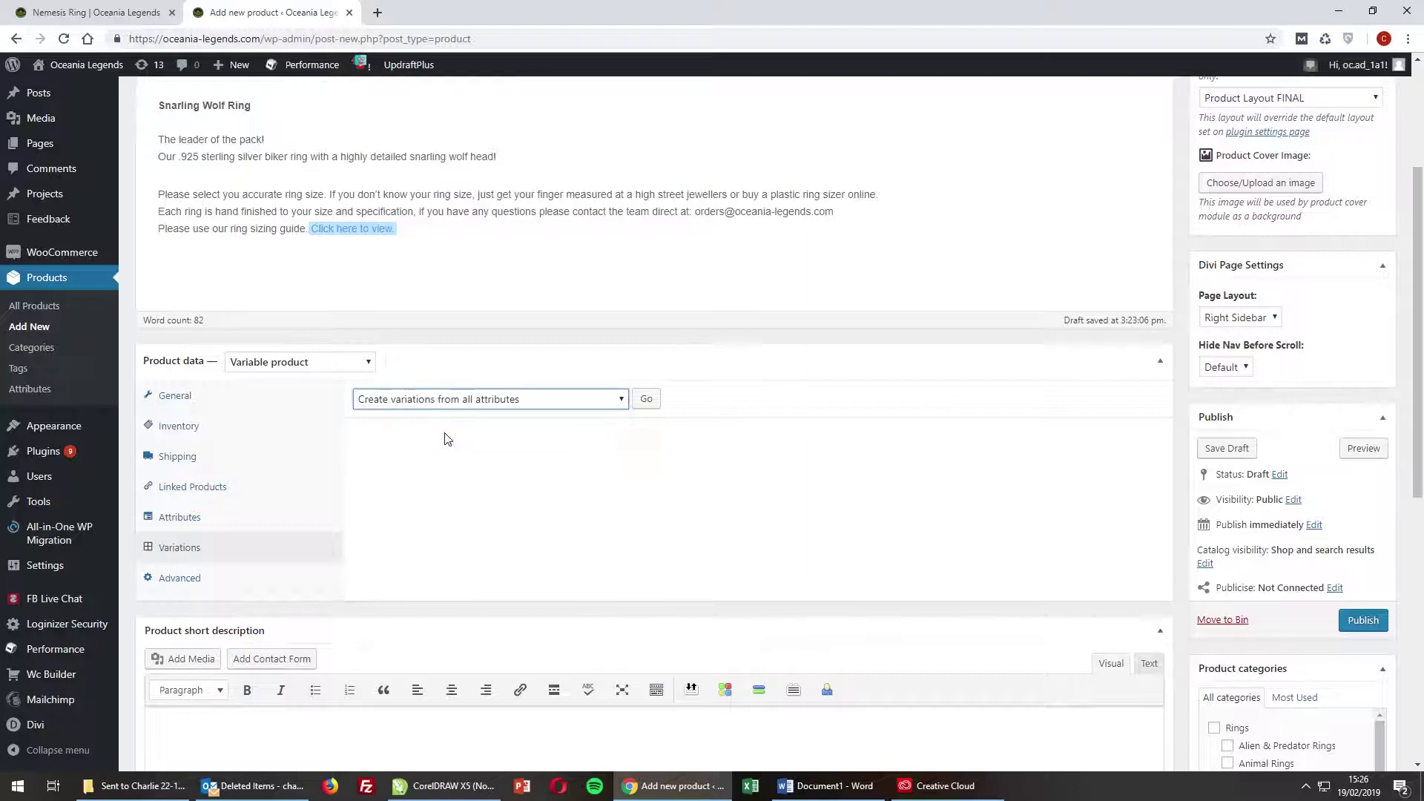
left_click(642, 407)
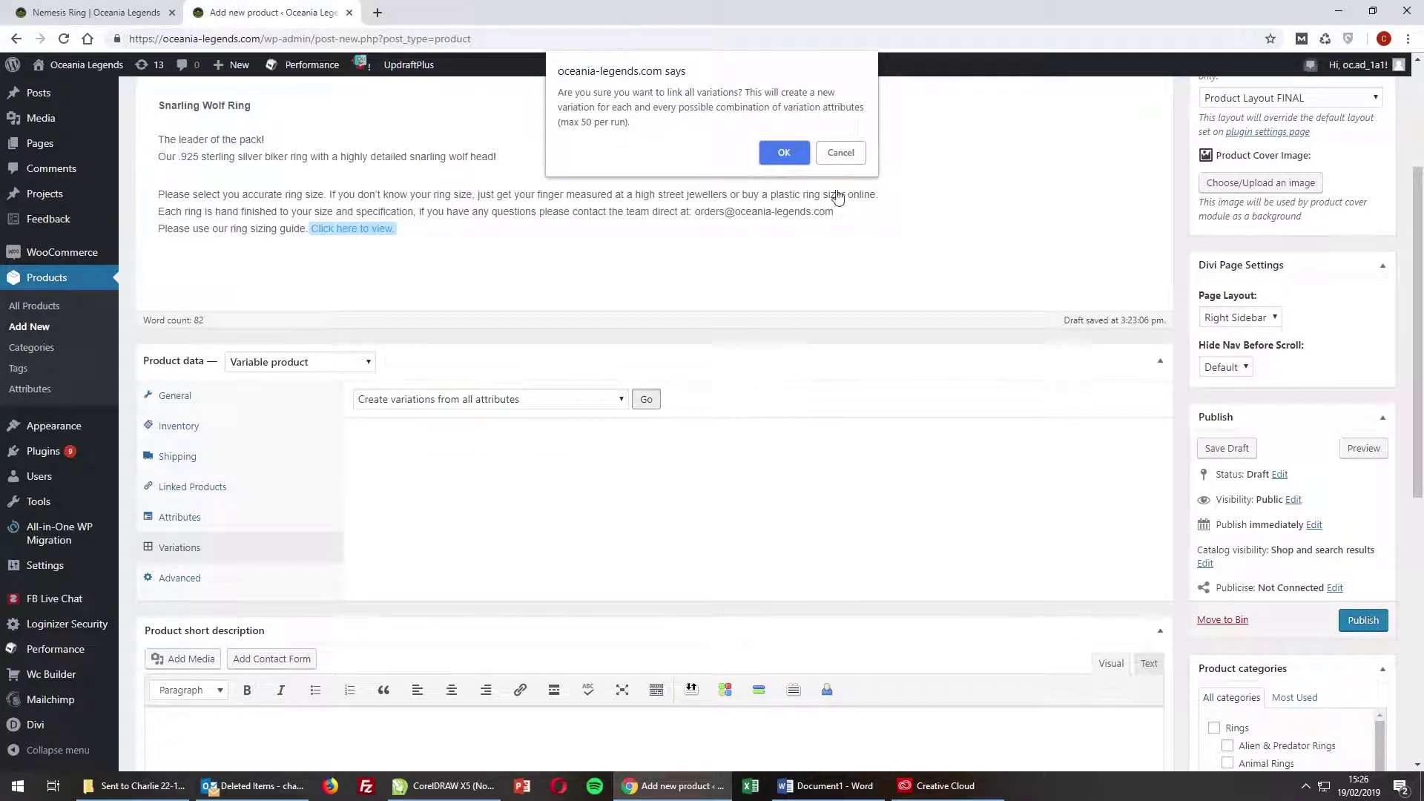
left_click(781, 152)
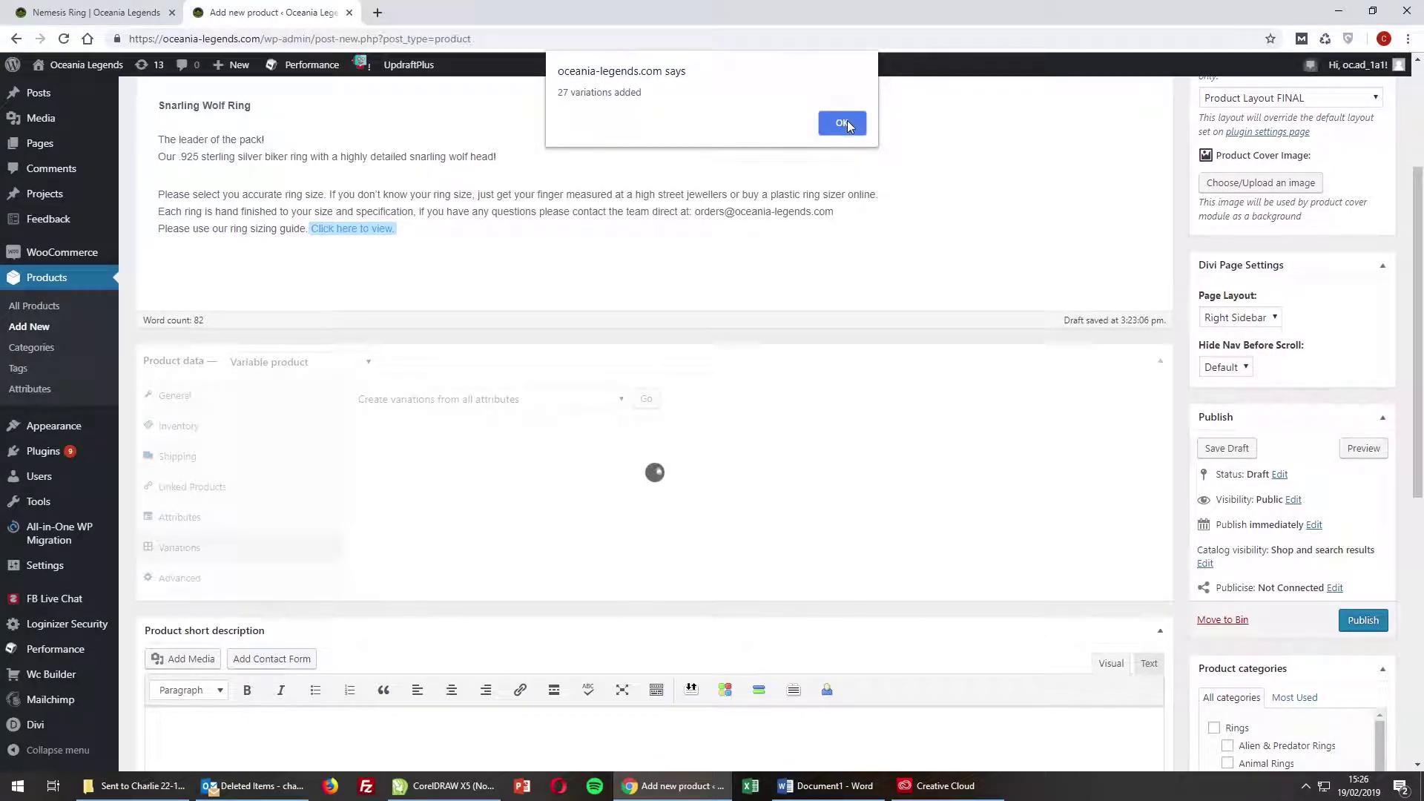
left_click(842, 121)
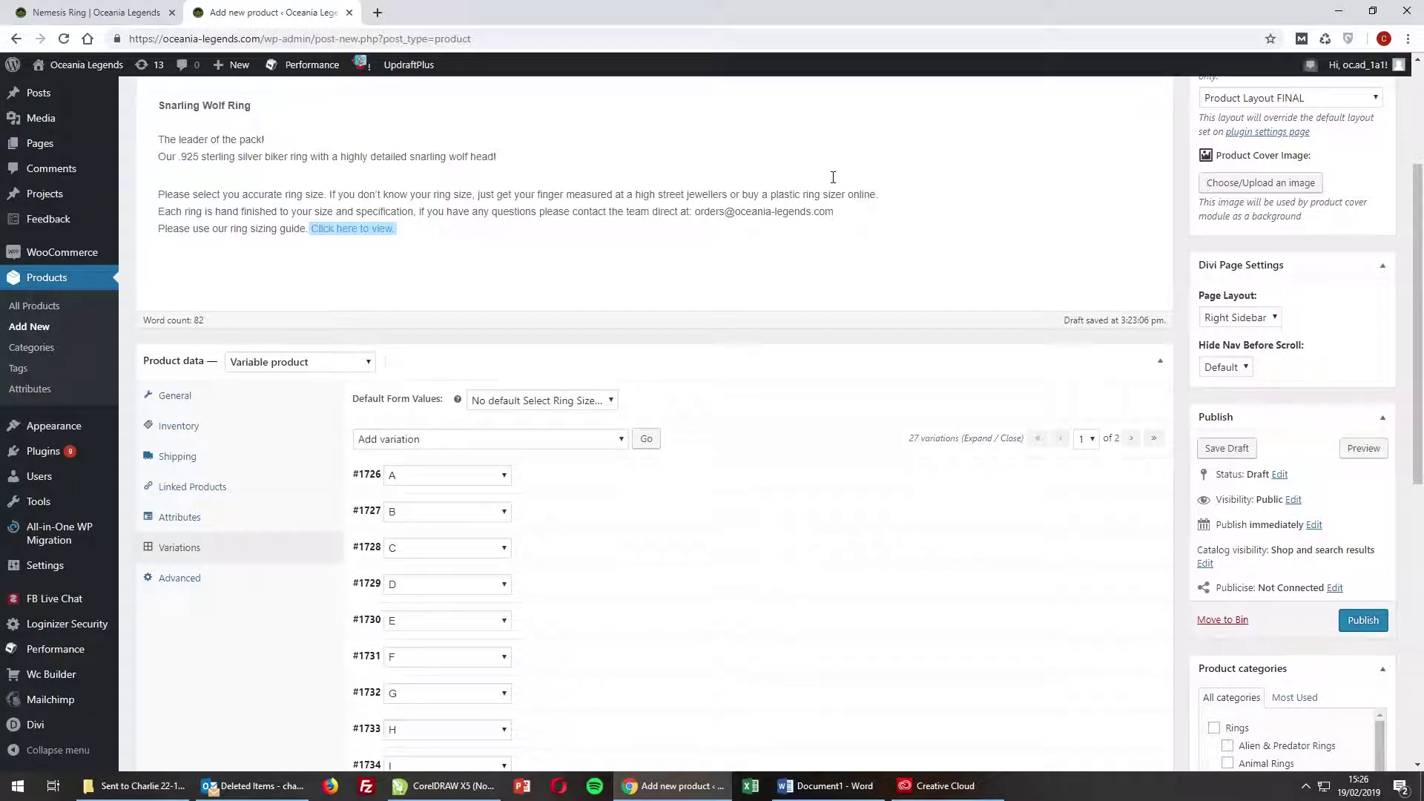
Enter a 57.00 regular price for size A and copy it for reuse.
scroll(772, 297, "down", 2)
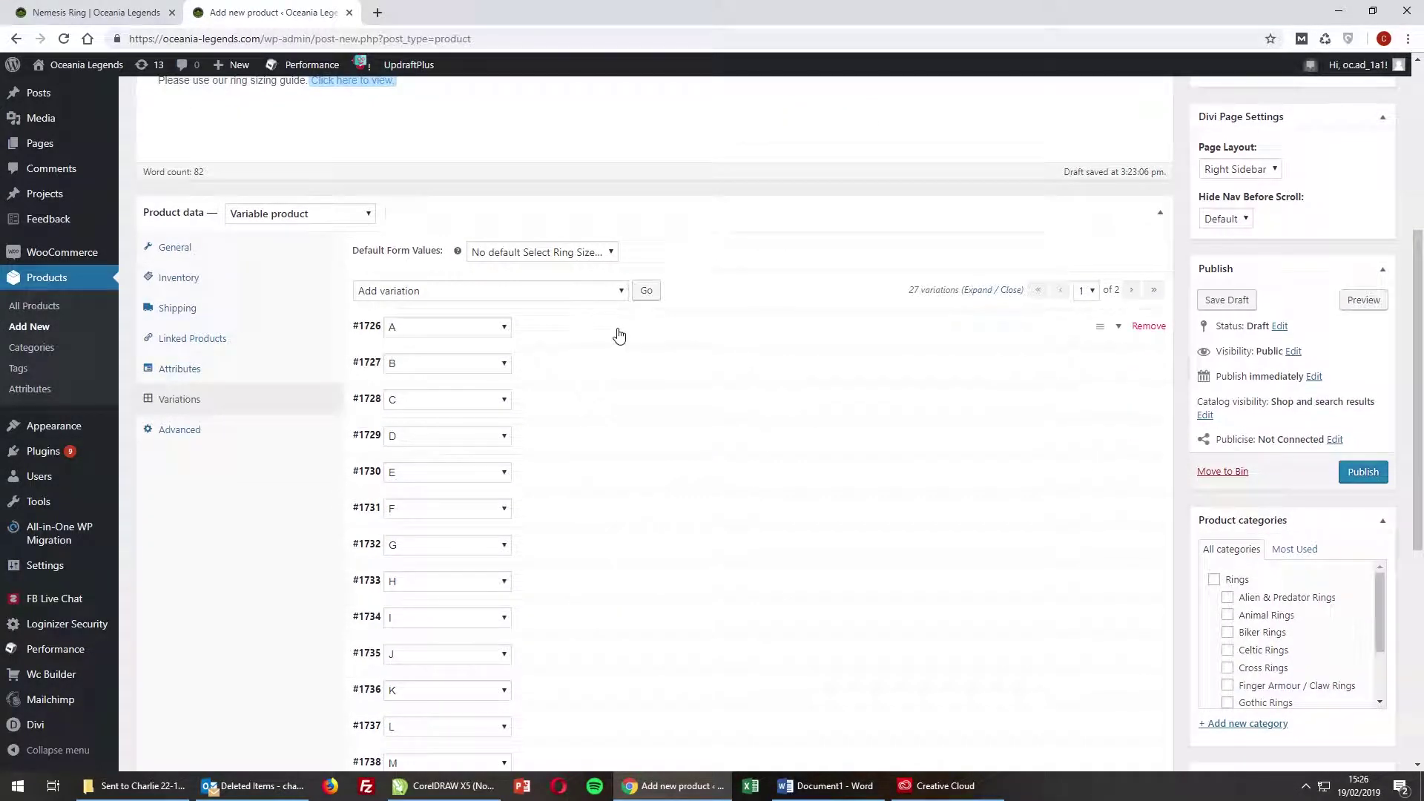
left_click(618, 334)
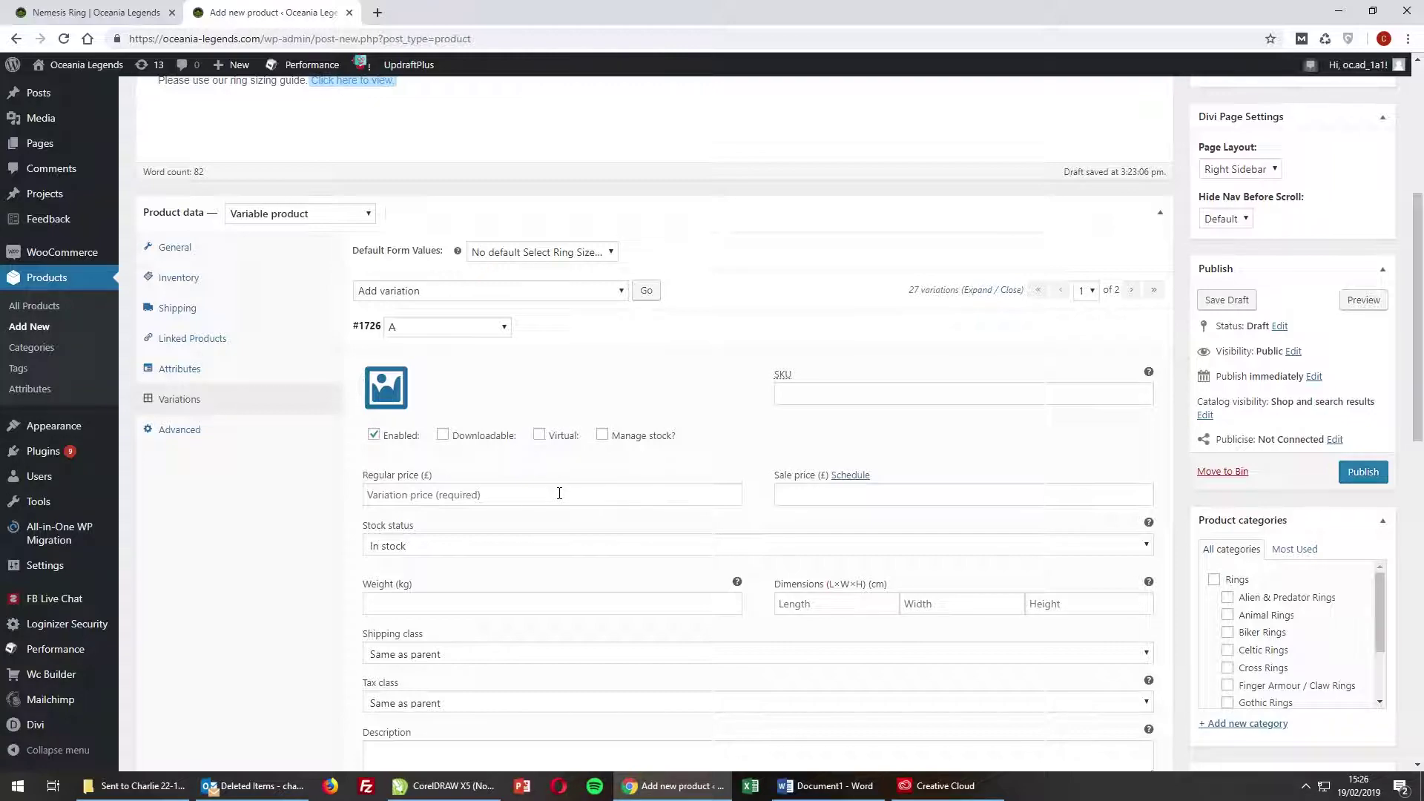
left_click(532, 499)
type("57.00")
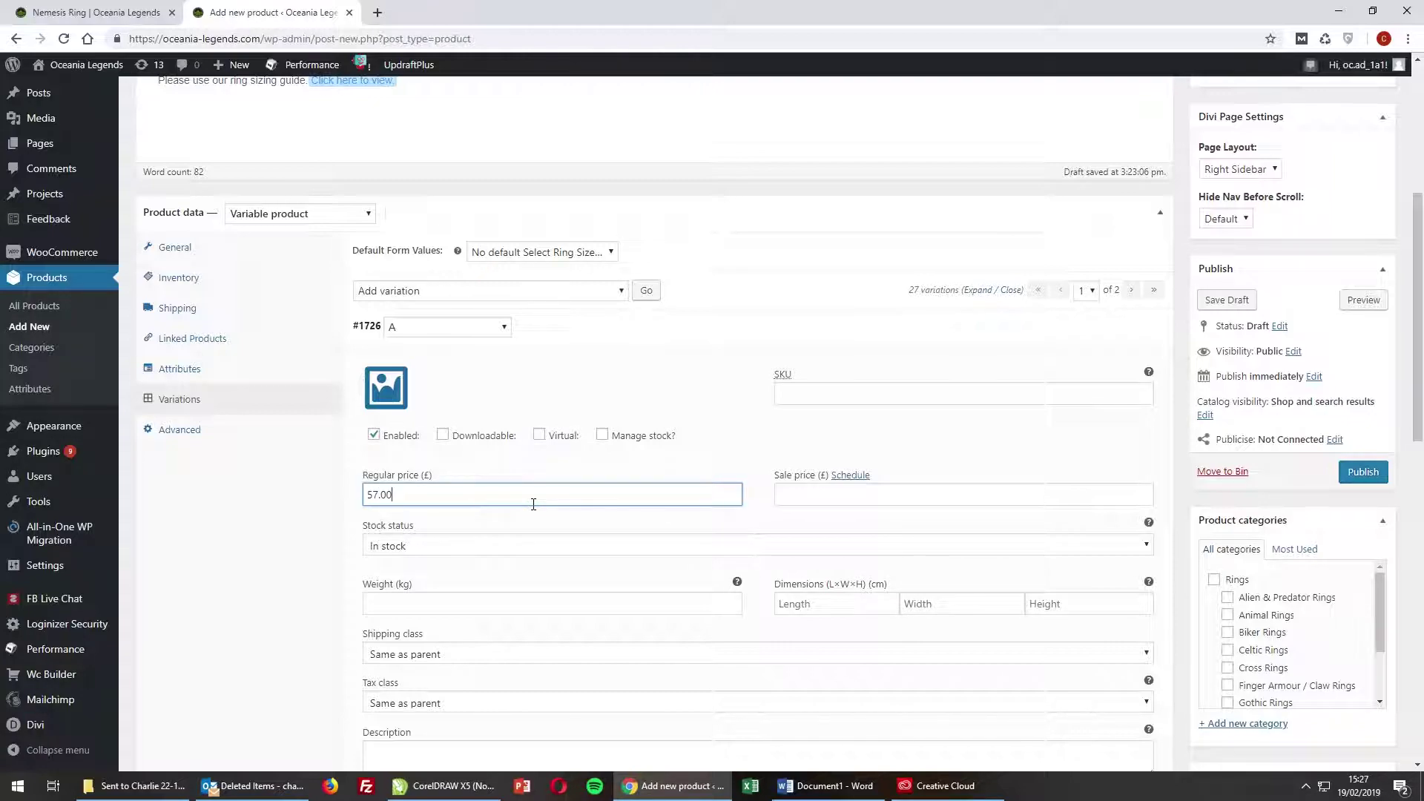
key("ctrl+a")
key("ctrl+c")
left_click(609, 330)
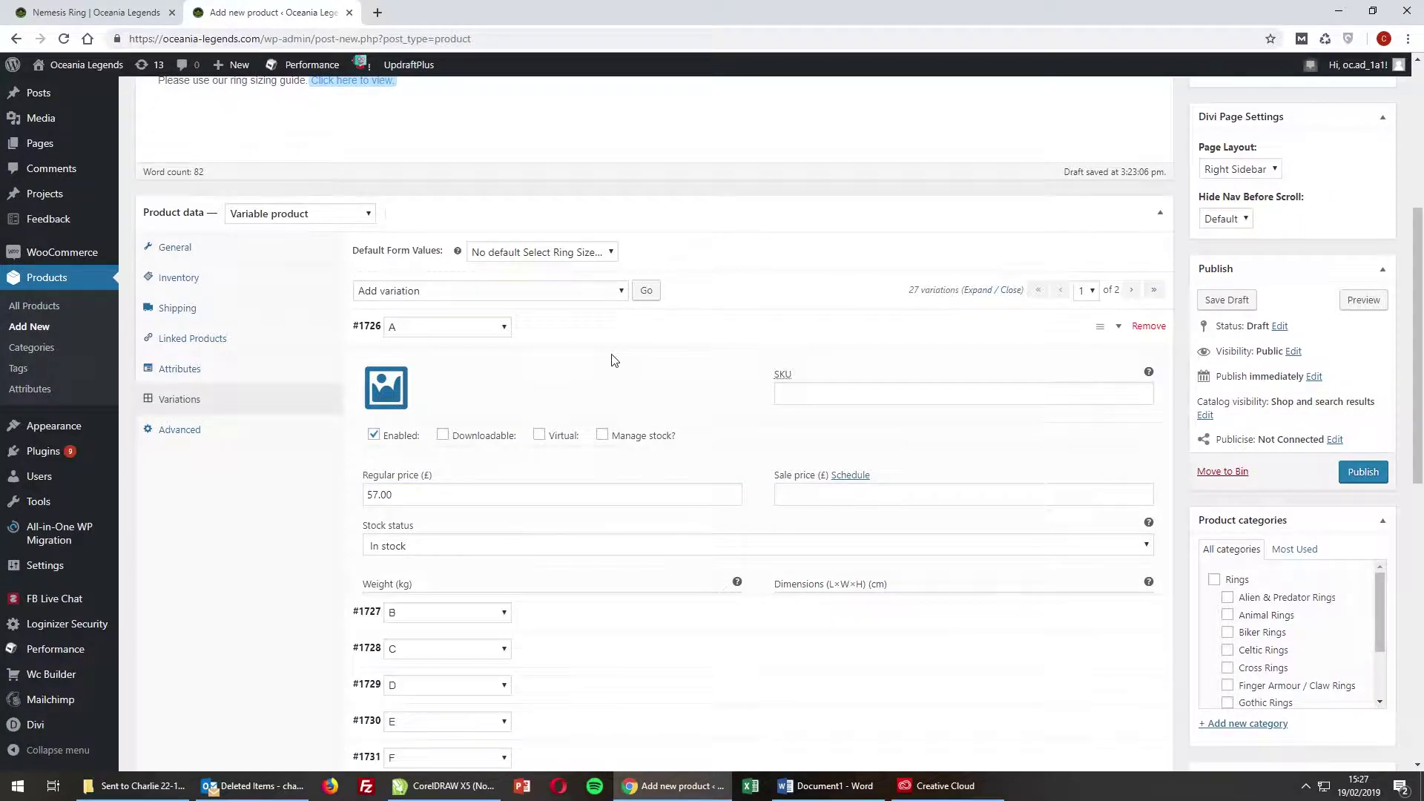
Paste the 57.00 regular price into sizes B and C.
left_click(568, 376)
left_click(481, 529)
key("ctrl+v")
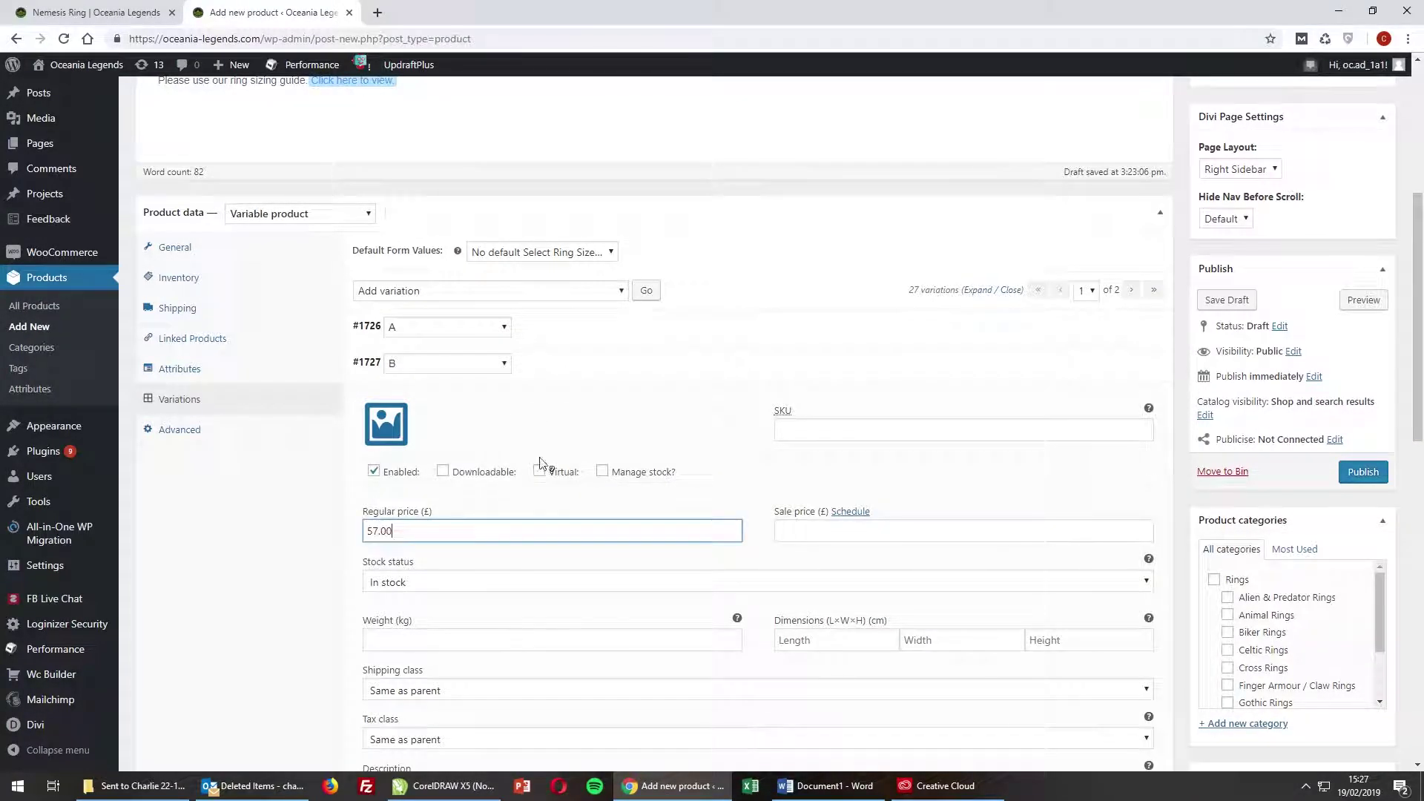
left_click(578, 373)
left_click(571, 400)
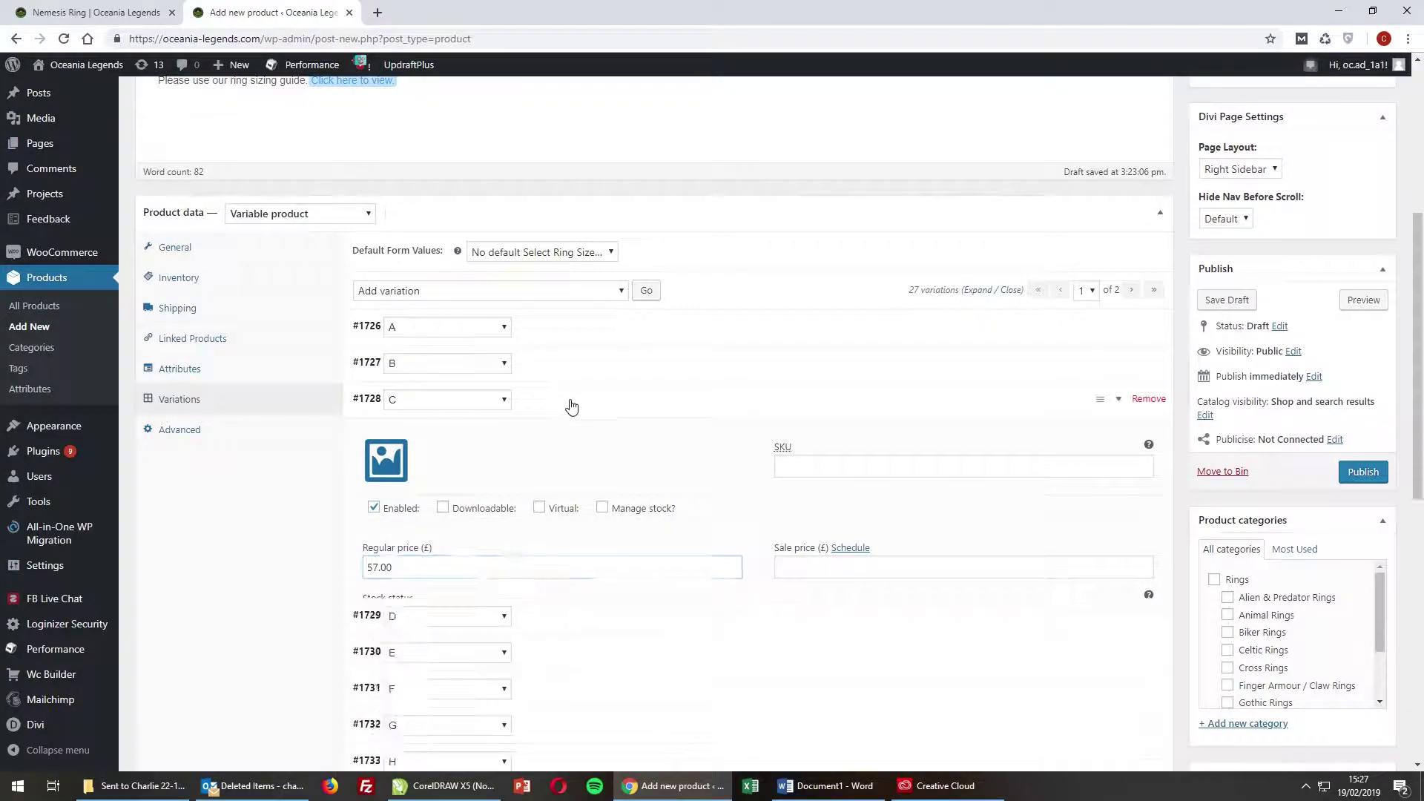
left_click(569, 403)
left_click(519, 438)
scroll(512, 407, "down", 2)
Paste the 57.00 regular price into sizes D through G.
left_click(566, 296)
left_click(578, 325)
left_click(482, 492)
key("ctrl+v")
left_click(586, 327)
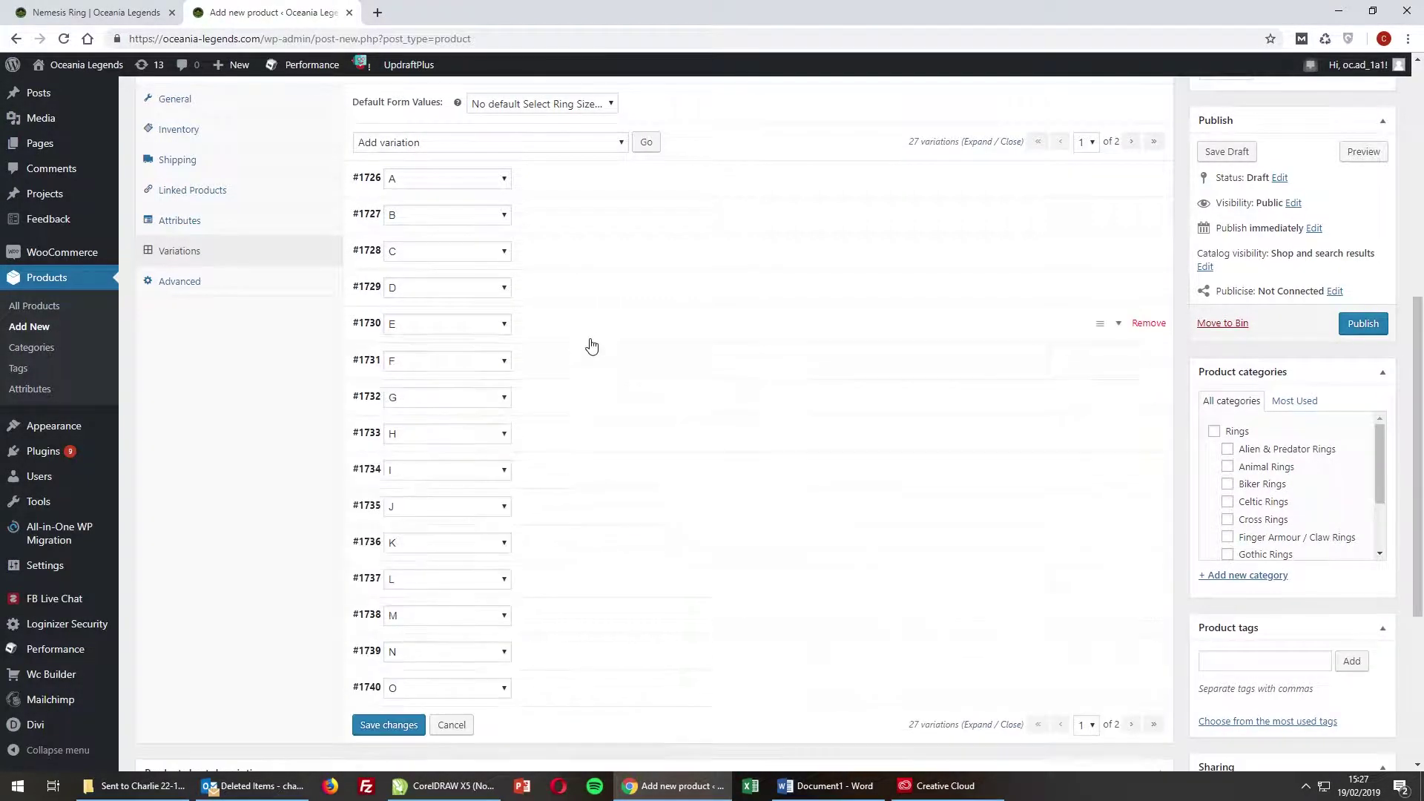
left_click(579, 361)
left_click(483, 528)
key("ctrl+v")
left_click(560, 361)
left_click(560, 396)
left_click(482, 563)
key("ctrl+v")
Paste the 57.00 regular price into sizes H through K.
left_click(558, 433)
left_click(483, 601)
key("ctrl+v")
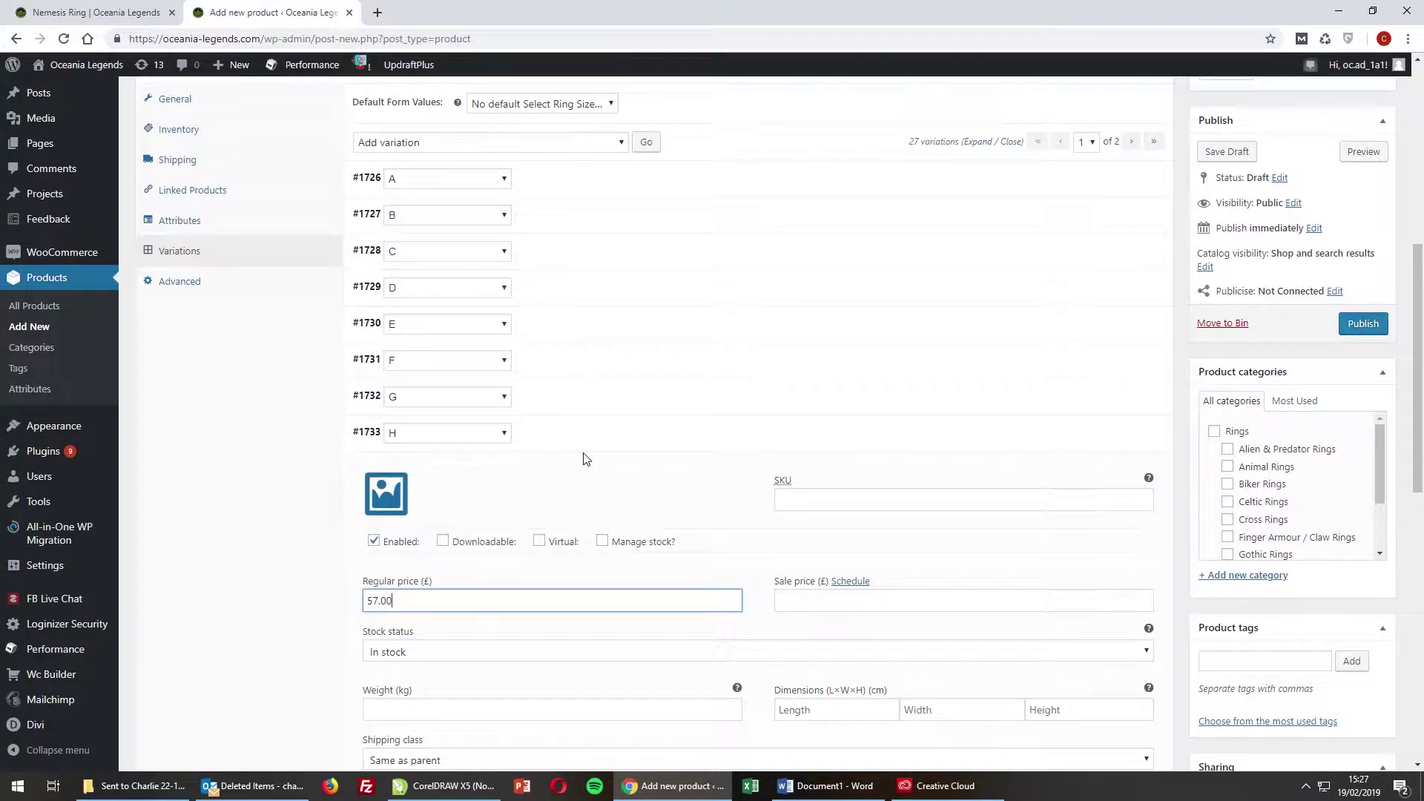
left_click(558, 469)
left_click(482, 638)
key("ctrl+v")
left_click(576, 475)
left_click(564, 506)
left_click(483, 671)
key("ctrl+v")
left_click(557, 505)
left_click(558, 541)
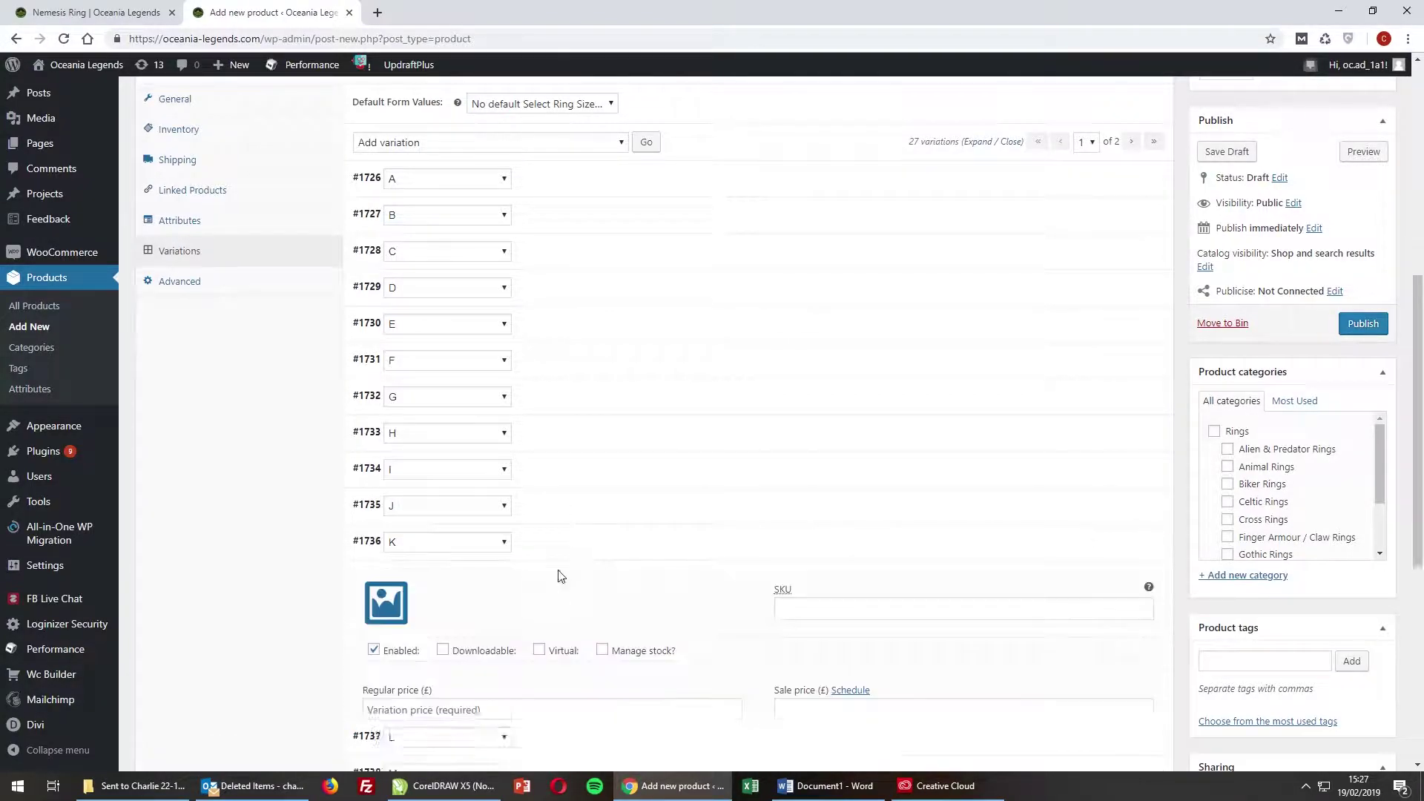
Paste 57.00 into sizes L through N and save the first page of variations.
scroll(598, 546, "down", 3)
left_click(564, 319)
left_click(598, 355)
left_click(502, 563)
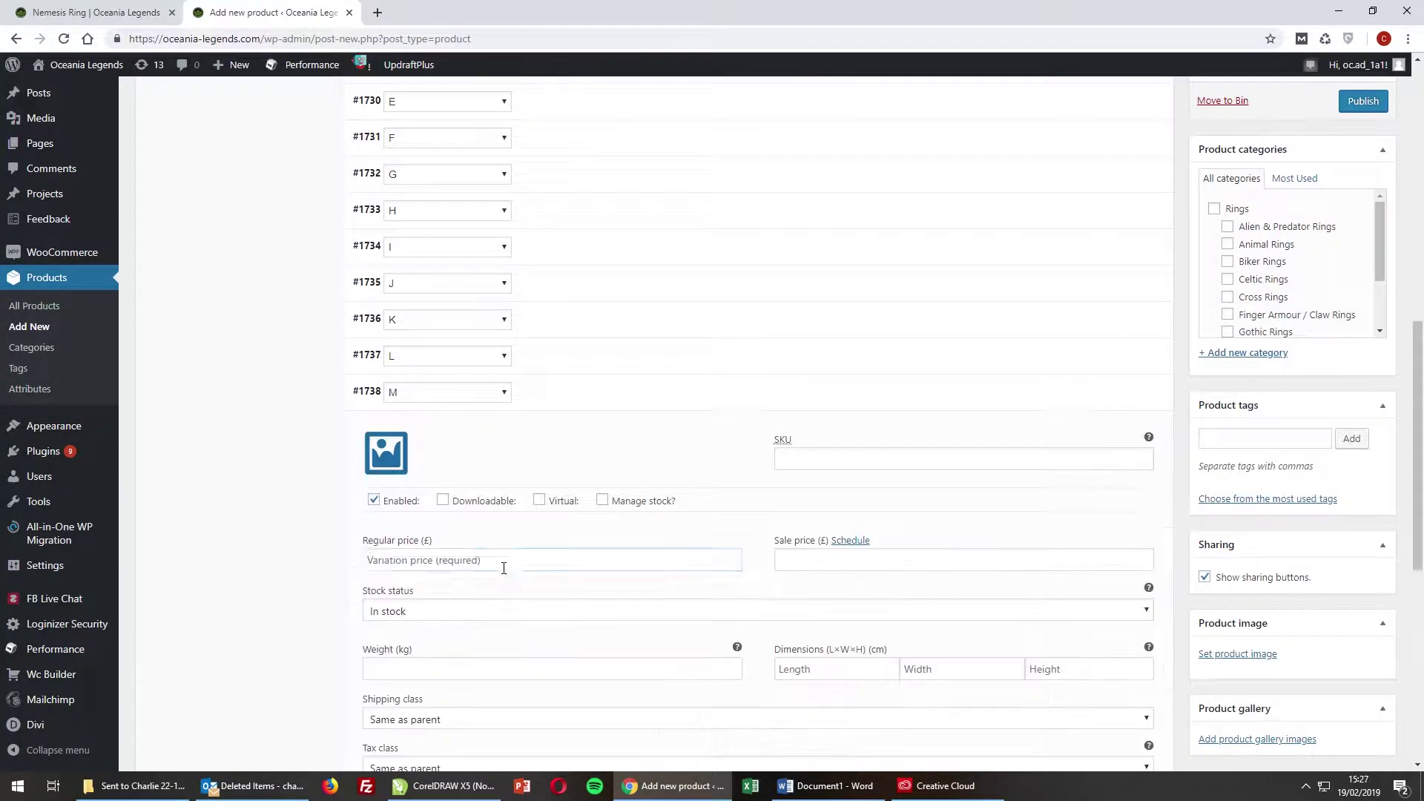
key("ctrl+v")
left_click(571, 355)
left_click(549, 434)
left_click(502, 630)
key("ctrl+v")
left_click(560, 430)
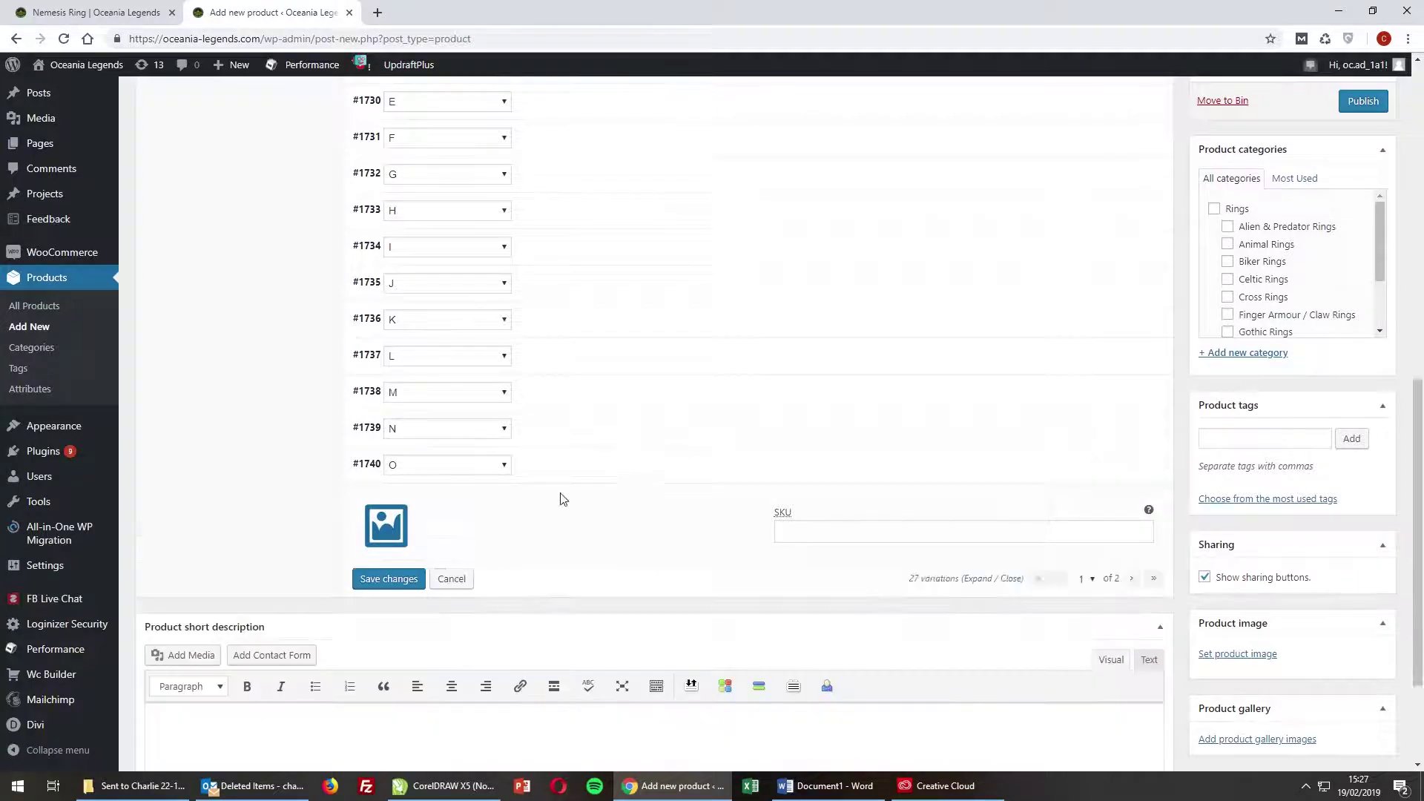
left_click(407, 504)
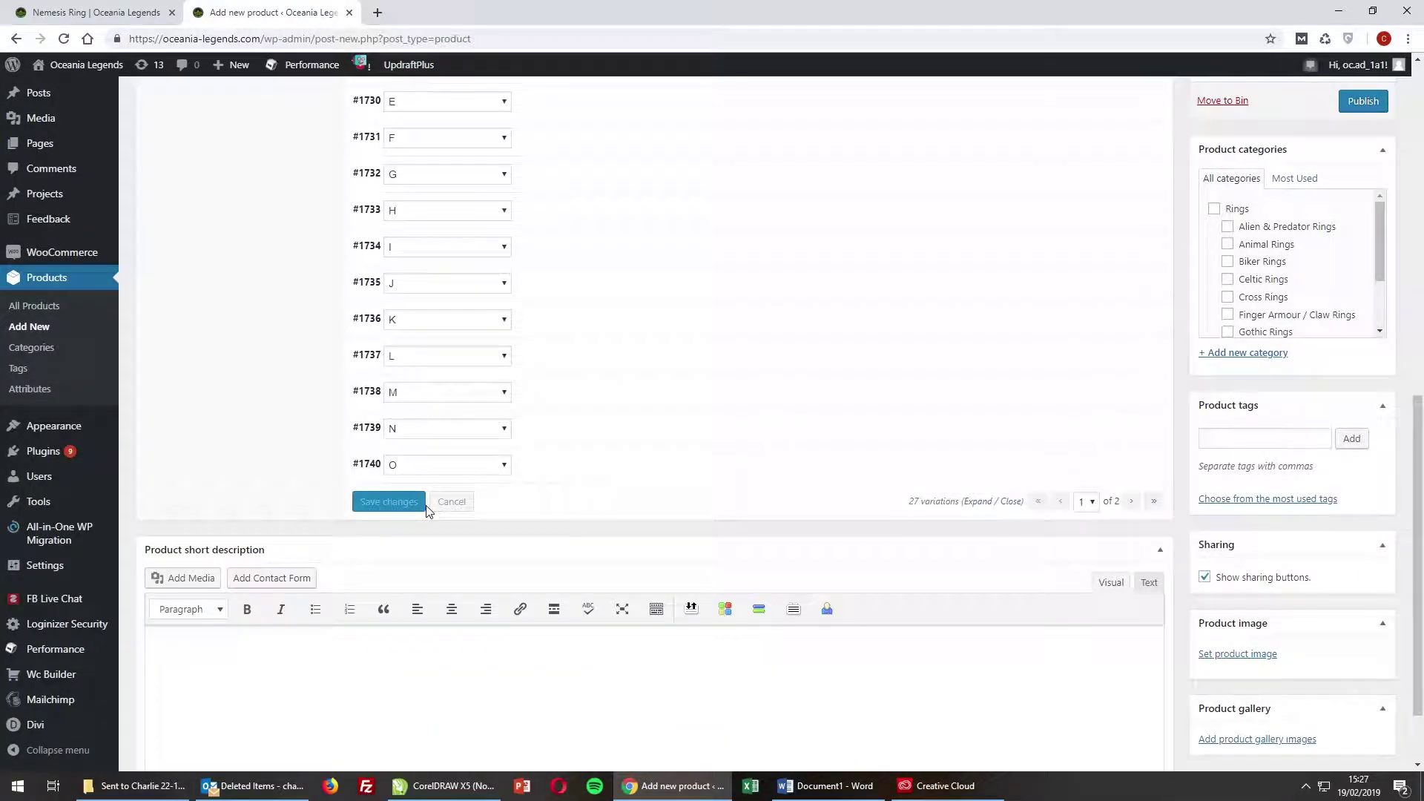
On the second variations page, fill the regular price fields for sizes Q, R and S.
left_click(1131, 501)
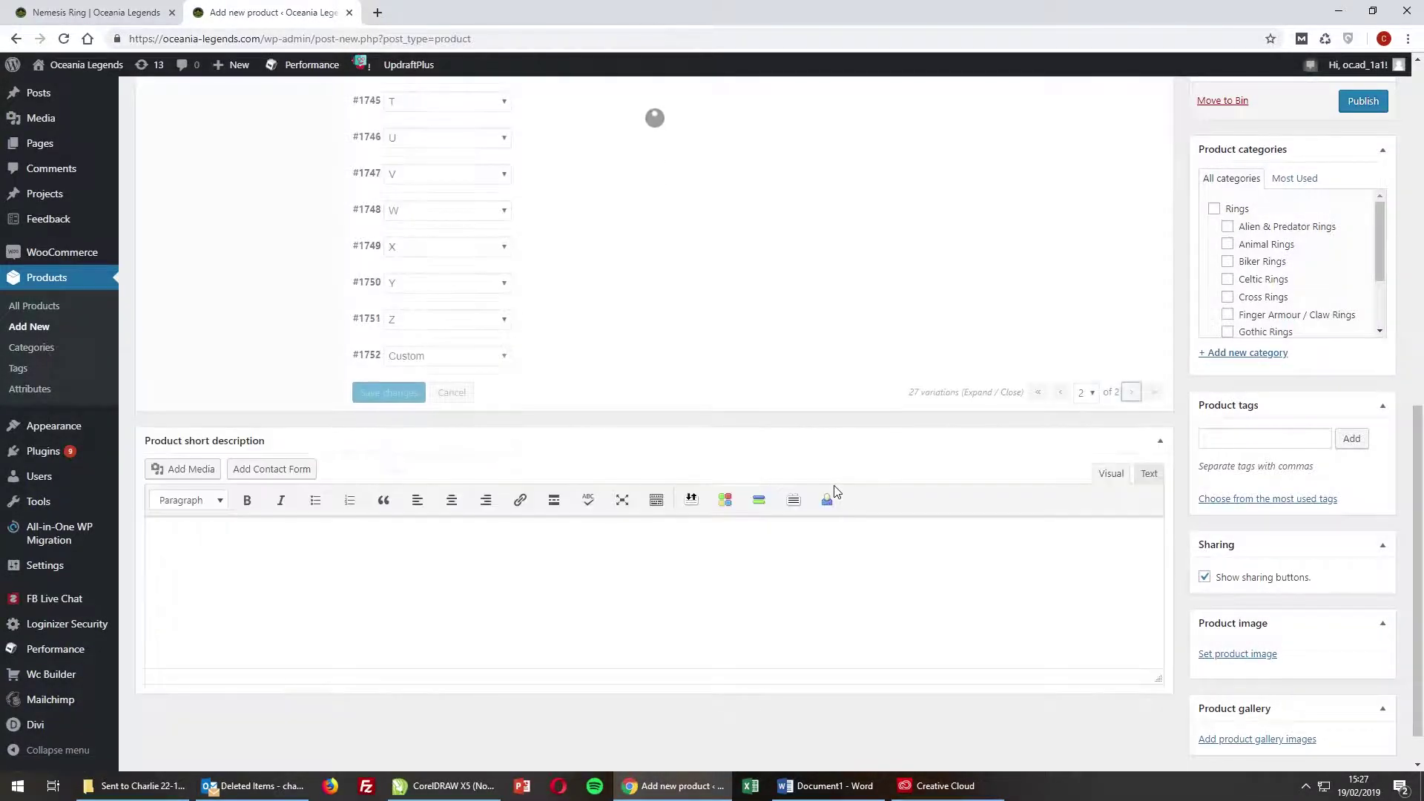
scroll(836, 493, "up", 3)
left_click(598, 201)
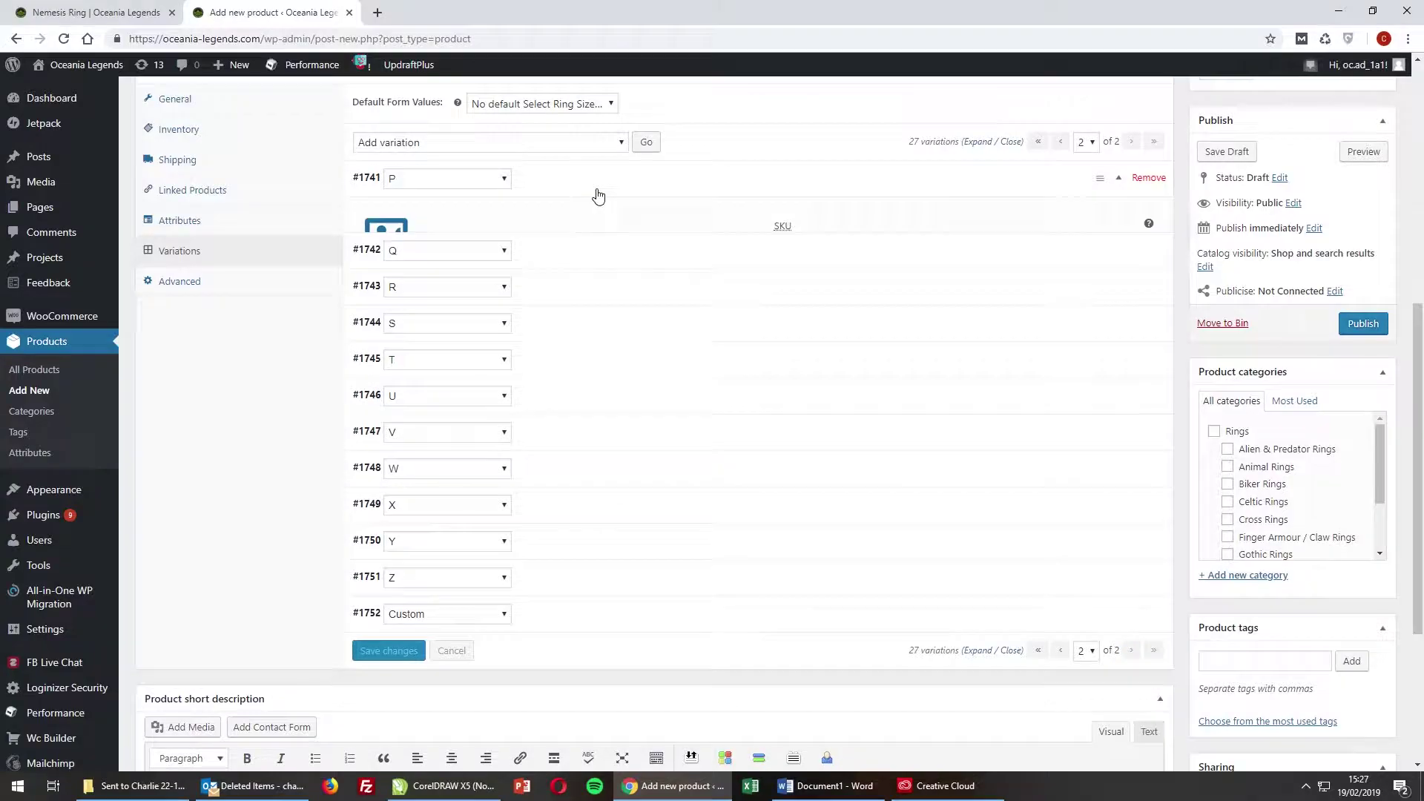
left_click(551, 217)
left_click(557, 181)
left_click(534, 220)
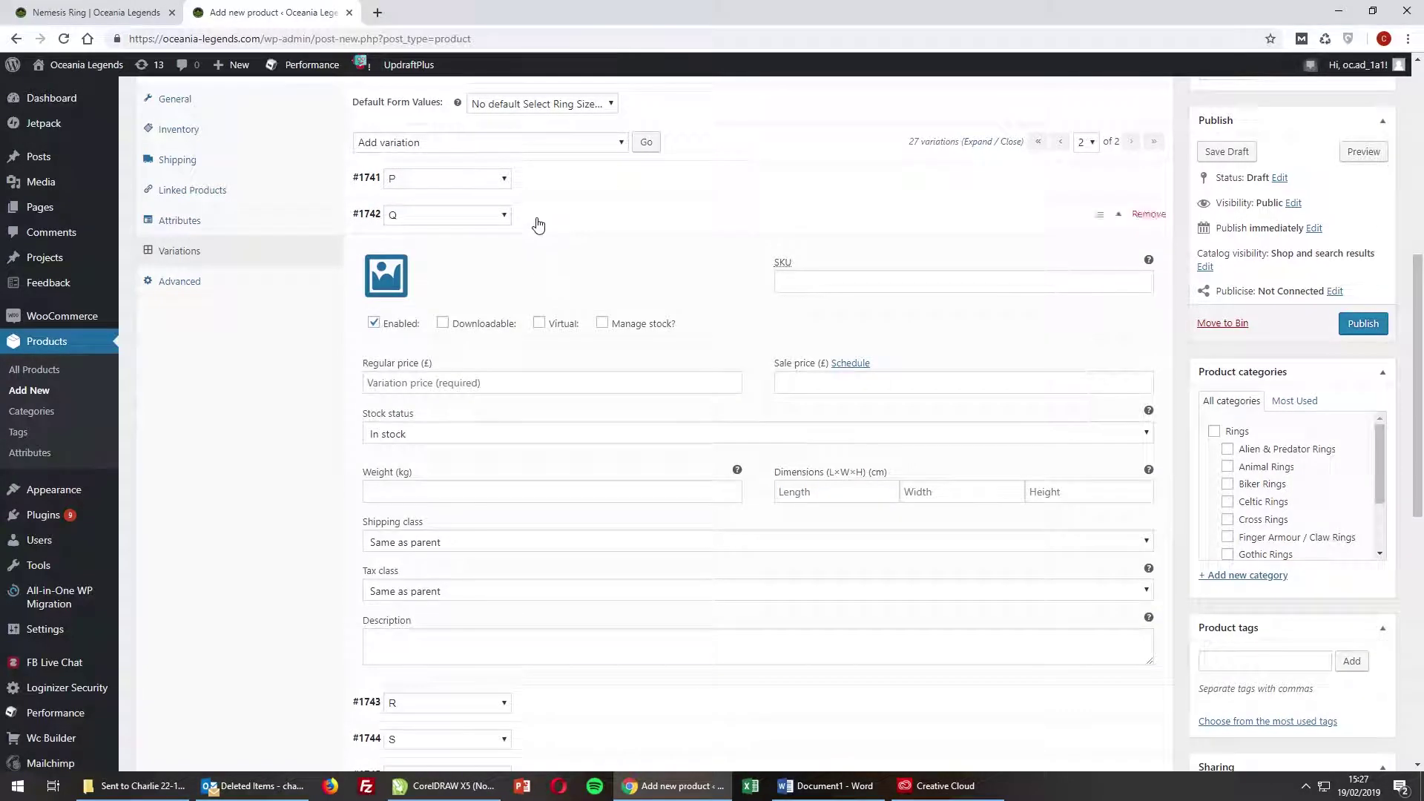
left_click(549, 254)
left_click(589, 256)
left_click(554, 282)
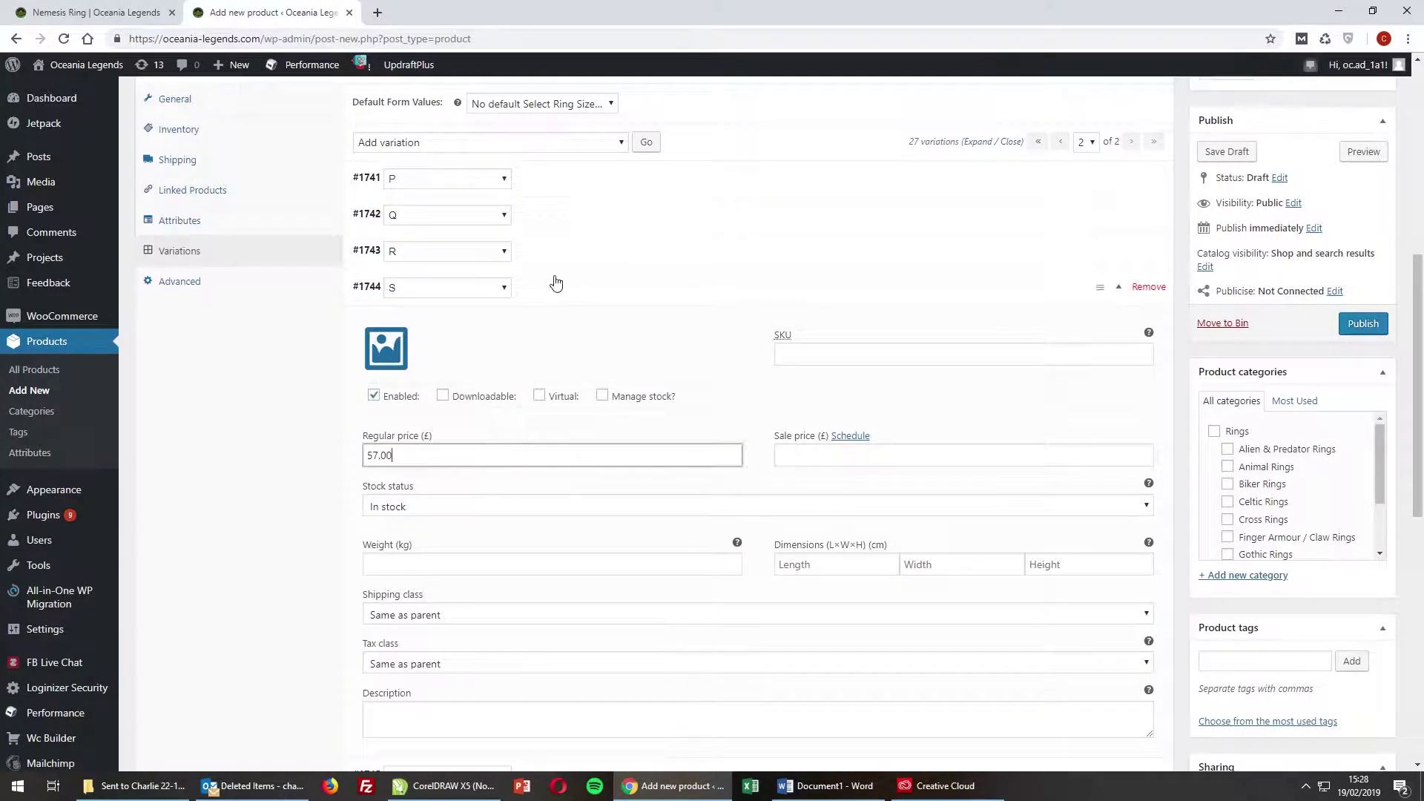
left_click(556, 289)
Paste the 57.00 regular price into sizes U through Z.
left_click(558, 390)
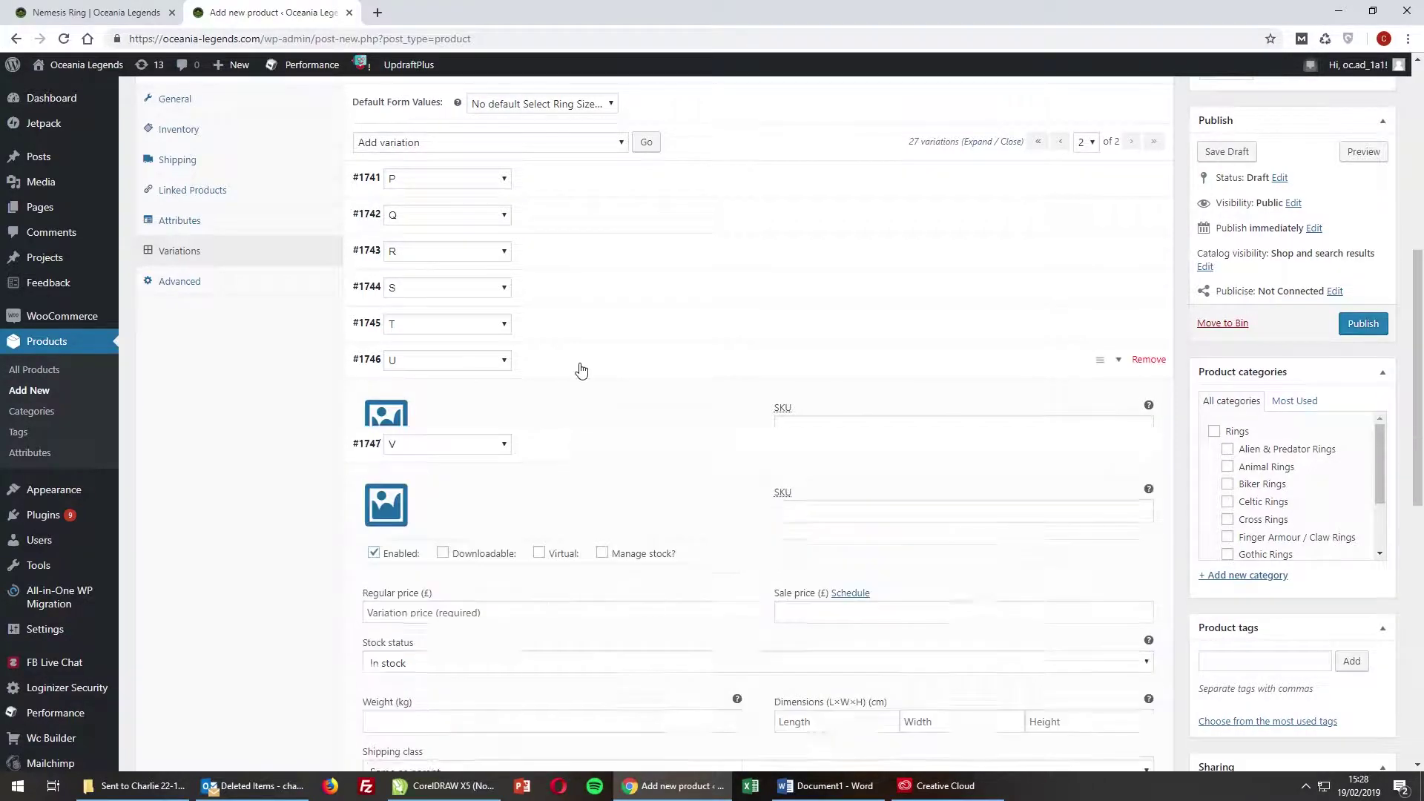
left_click(601, 413)
left_click(594, 429)
left_click(586, 433)
left_click(564, 469)
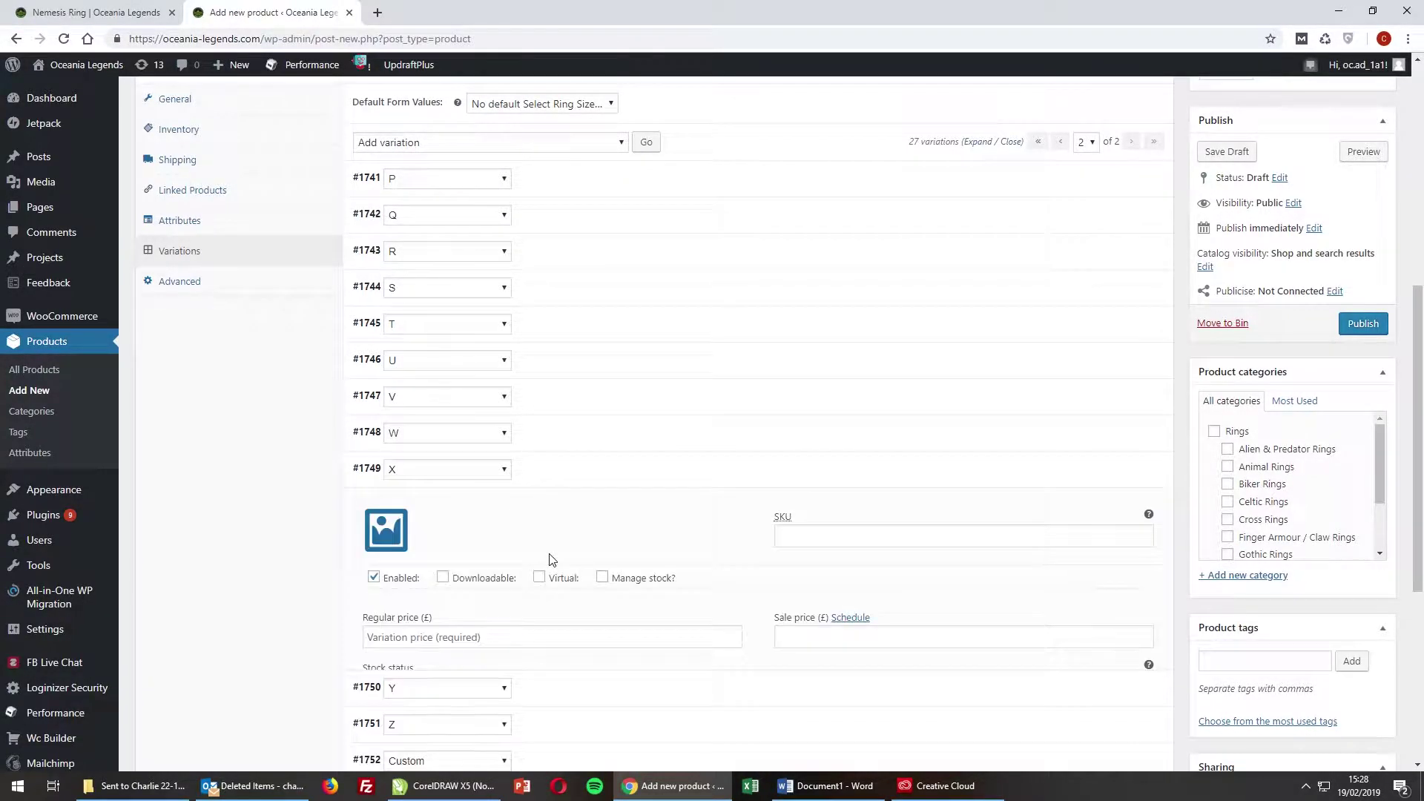
left_click(542, 469)
left_click(519, 505)
type("57.00")
left_click(593, 505)
left_click(594, 542)
type("57.00")
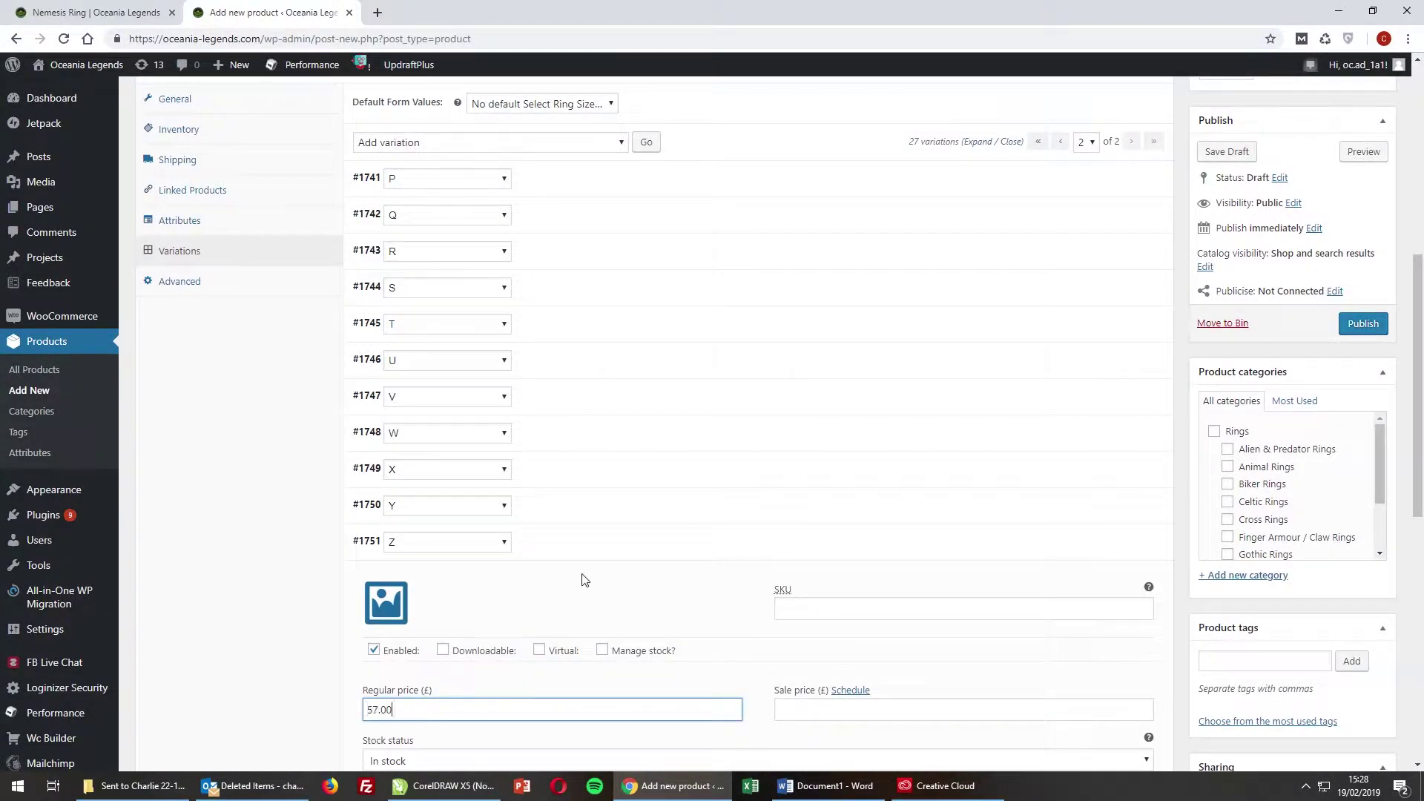
left_click(586, 542)
Paste 57.00 into the Custom size and recheck size Y's price.
scroll(594, 483, "down", 2)
left_click(601, 430)
type("57.00")
left_click(600, 430)
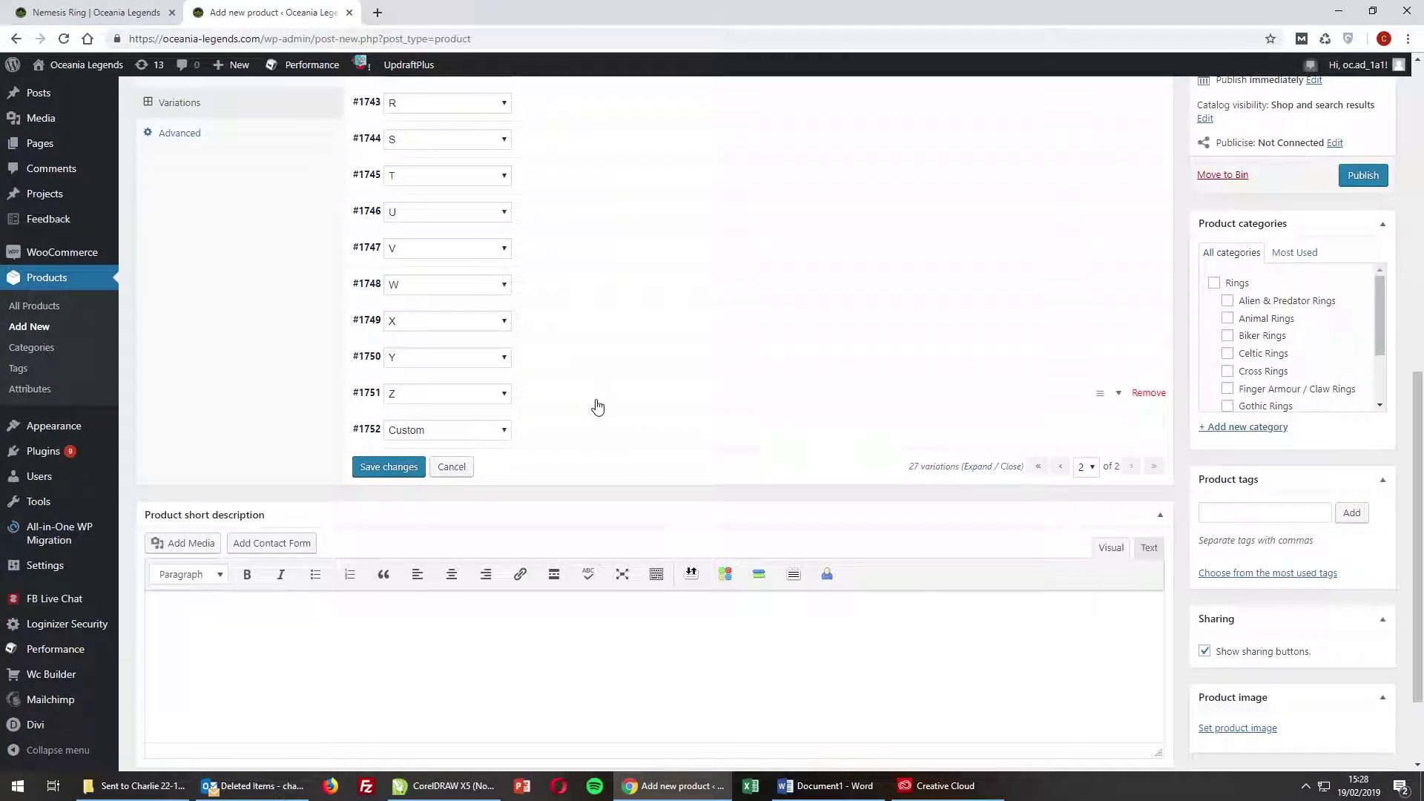
left_click(602, 363)
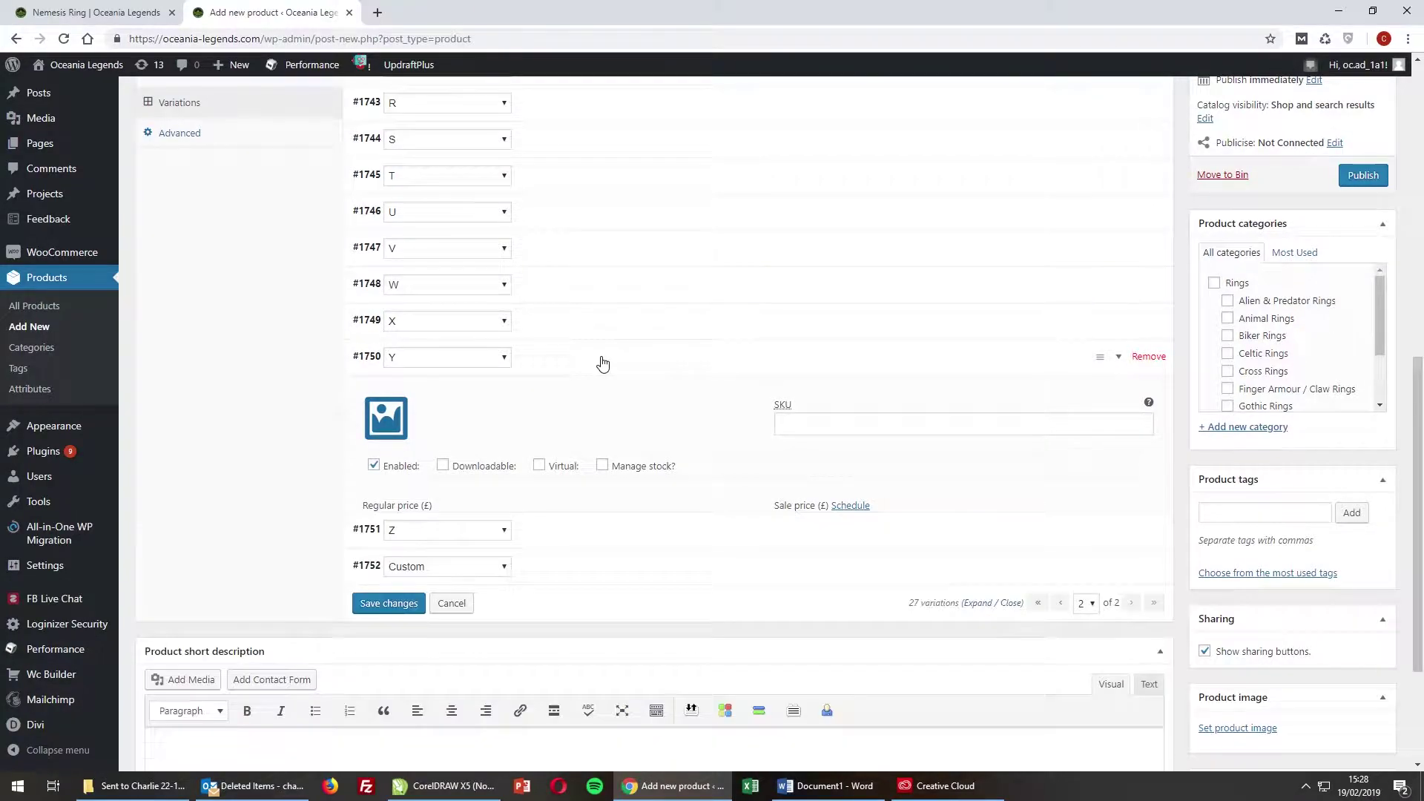
left_click(602, 363)
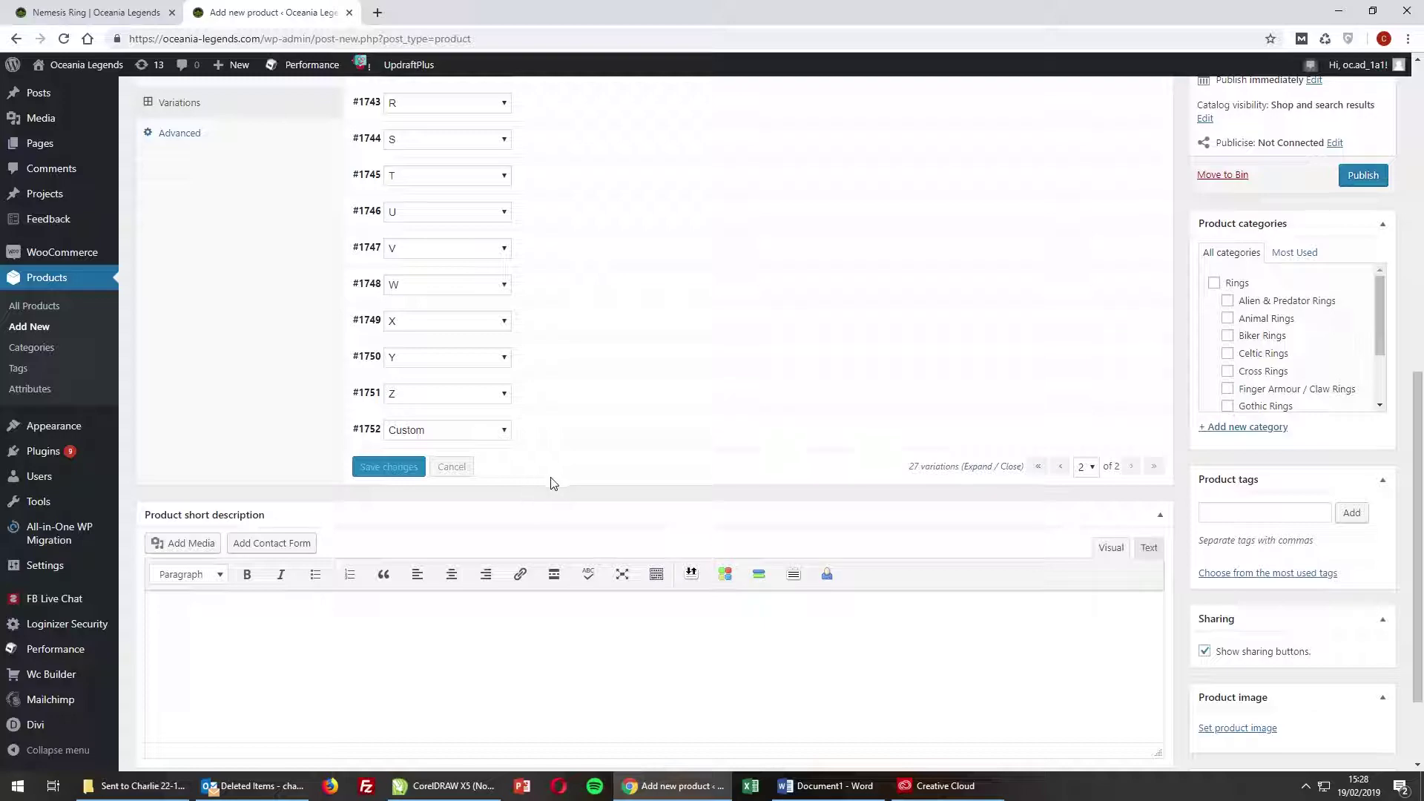
Reopen size Q to confirm its saved 57.00 price.
scroll(316, 511, "up", 2)
scroll(315, 510, "up", 2)
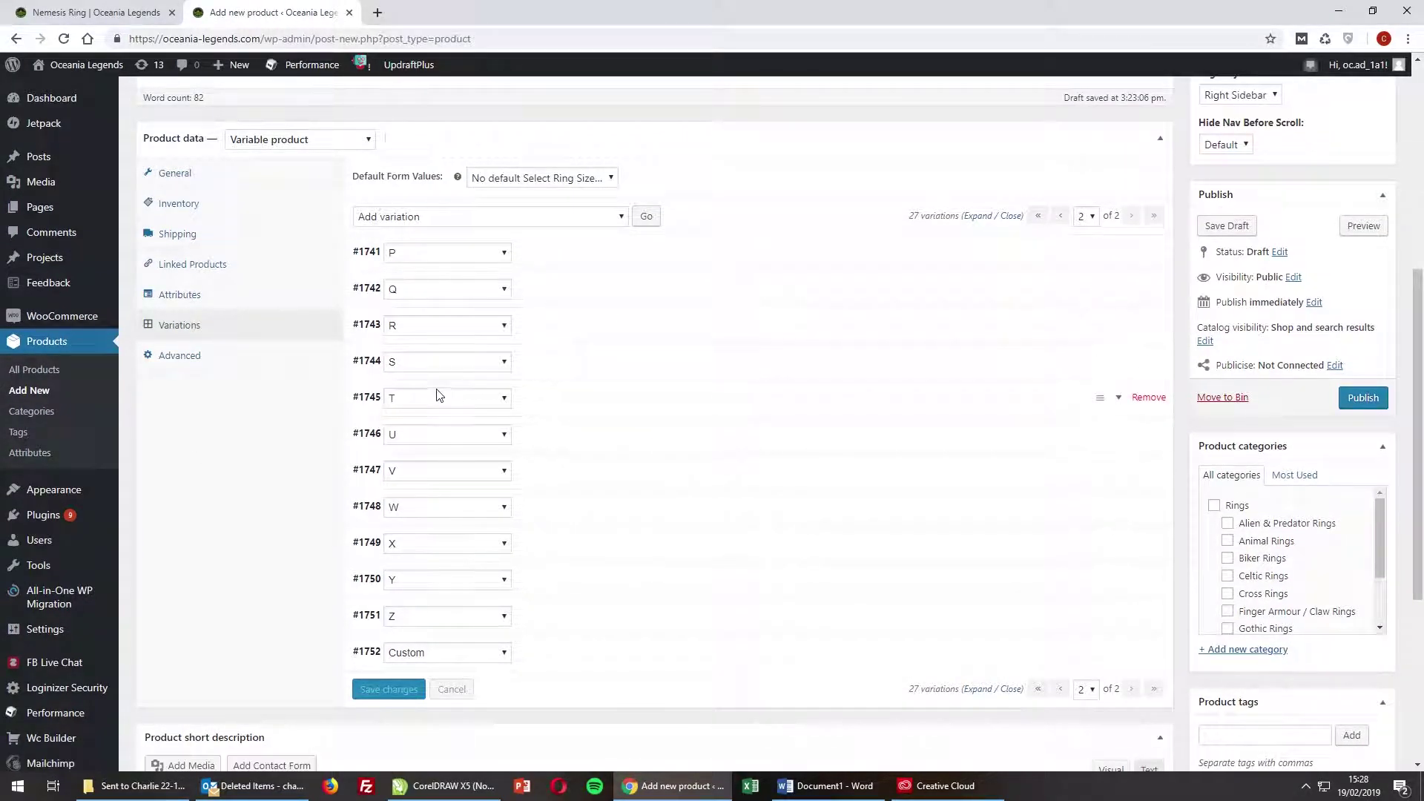
left_click(637, 313)
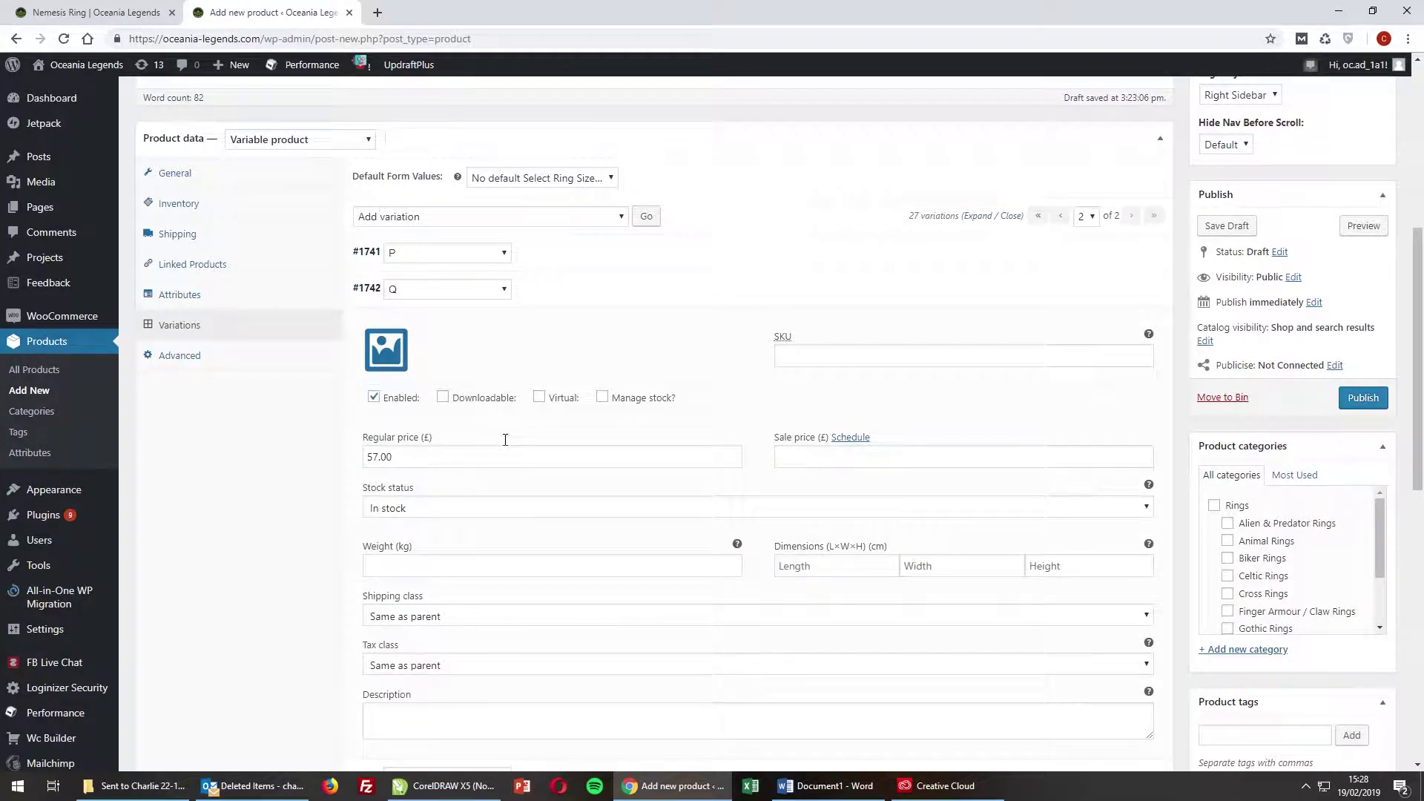
left_click(546, 303)
scroll(273, 448, "down", 1)
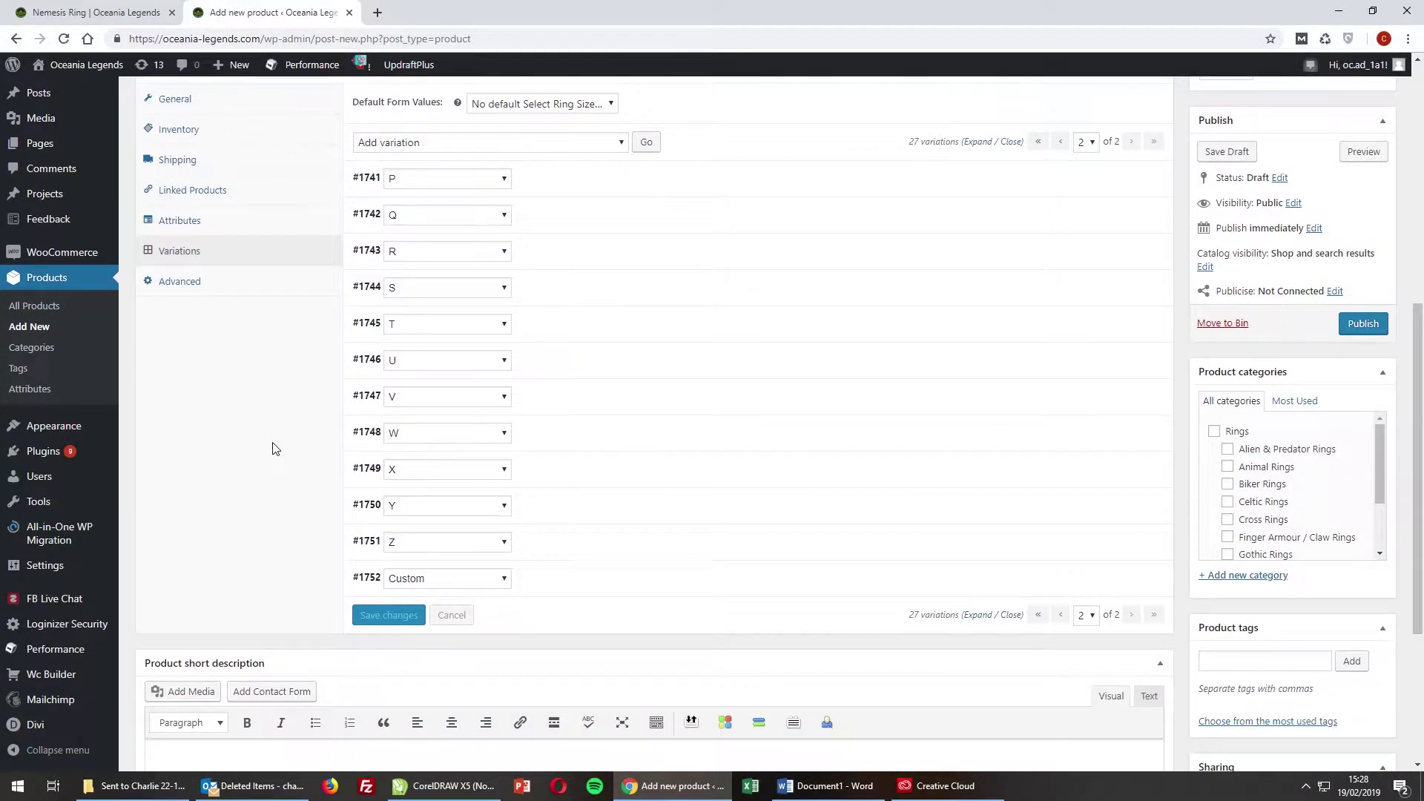
scroll(273, 448, "up", 3)
scroll(1339, 466, "down", 4)
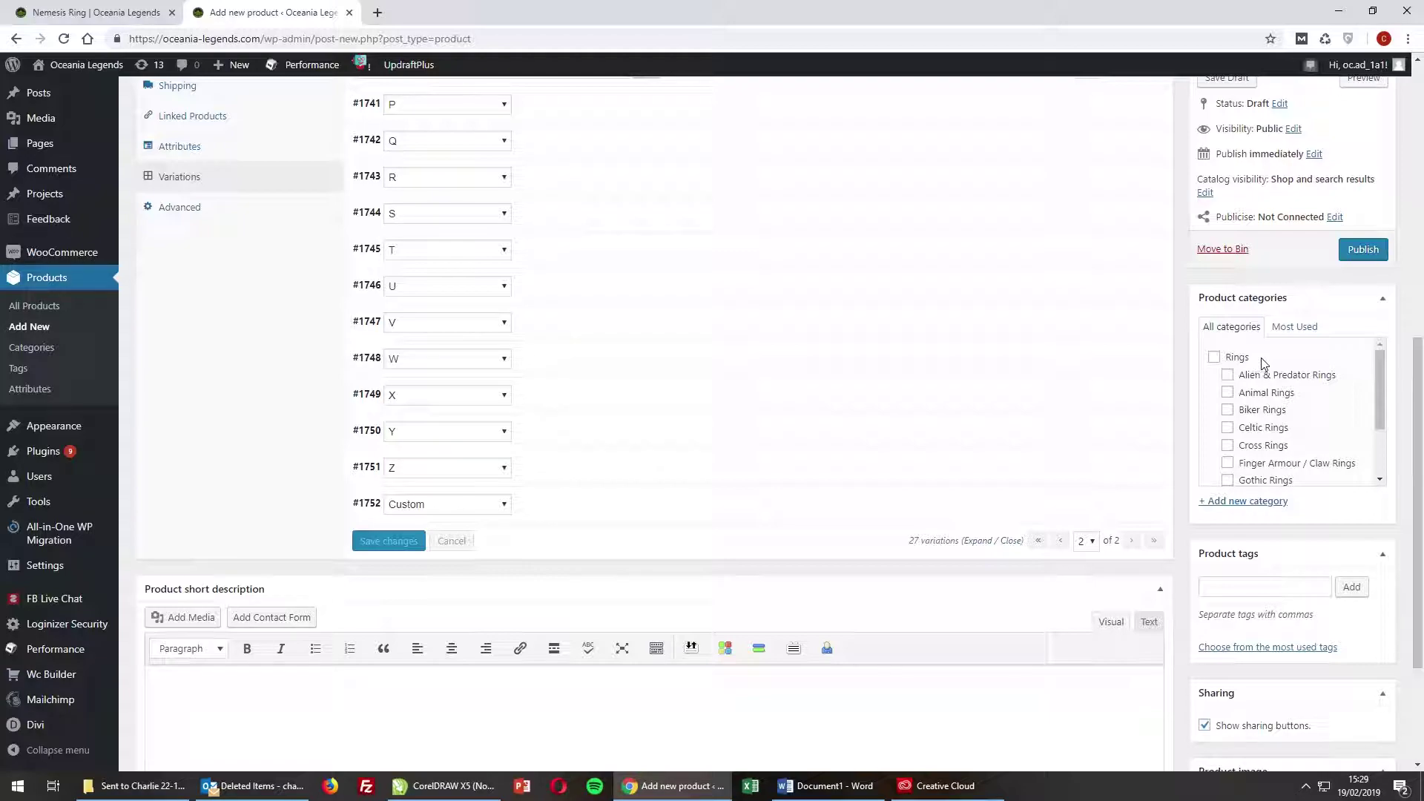
Tick the Gothic Rings category under the Rings parent for the Snarling Wolf Ring.
left_click(1214, 357)
scroll(1282, 353, "down", 2)
scroll(1295, 383, "up", 2)
left_click(1281, 410)
left_click(1272, 395)
scroll(1292, 410, "down", 1)
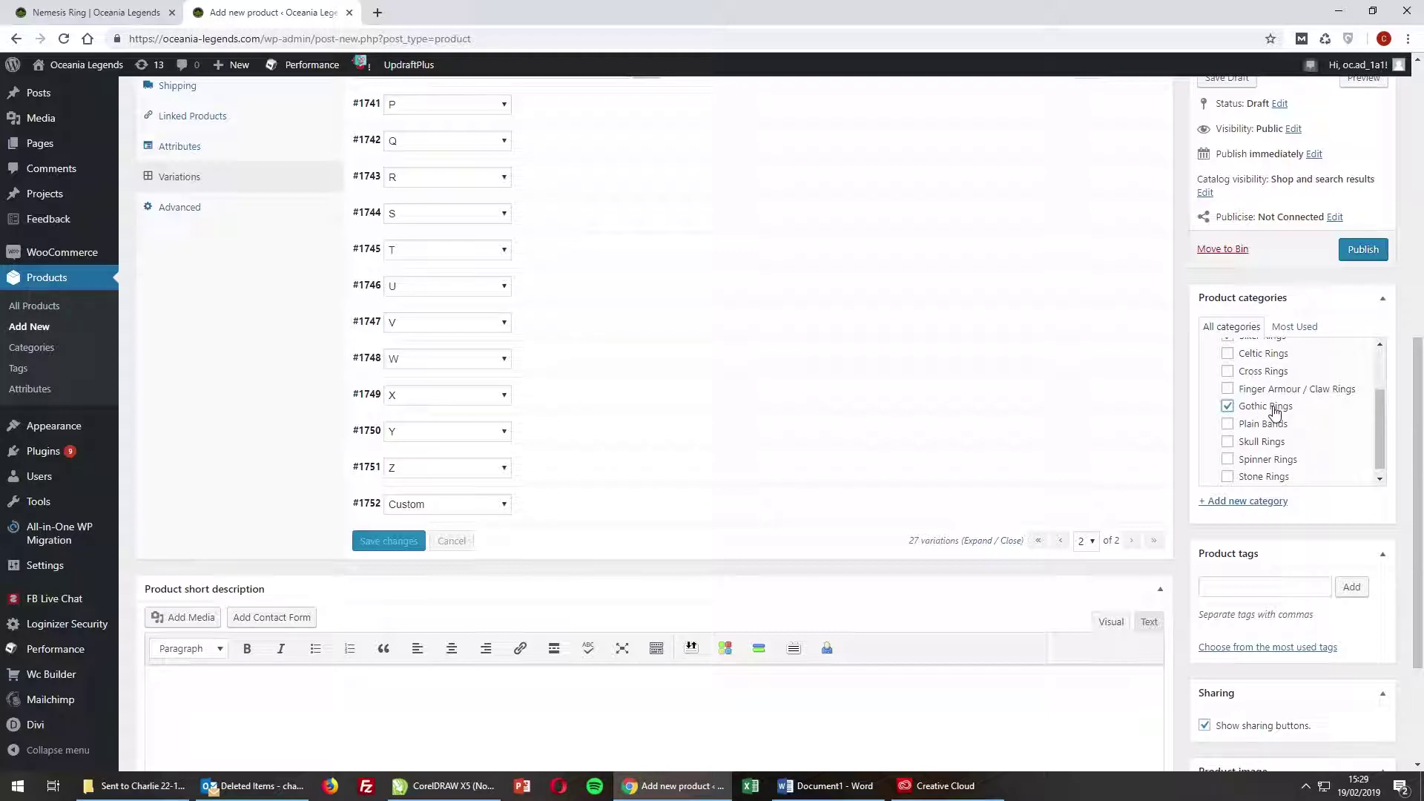
scroll(1207, 505, "down", 3)
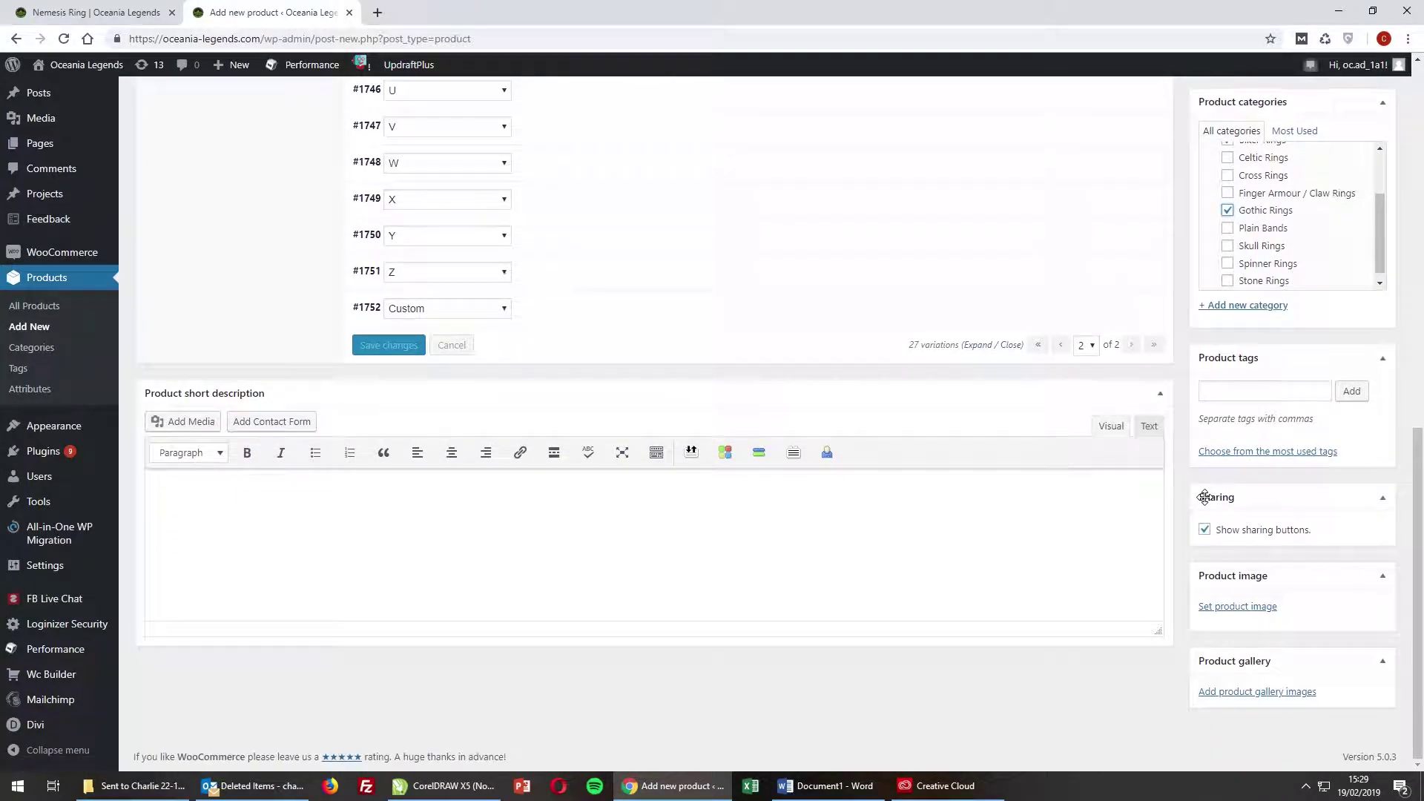
Upload the photo SNARLWOLFRING £57 (3) and set it as the product image.
left_click(1245, 615)
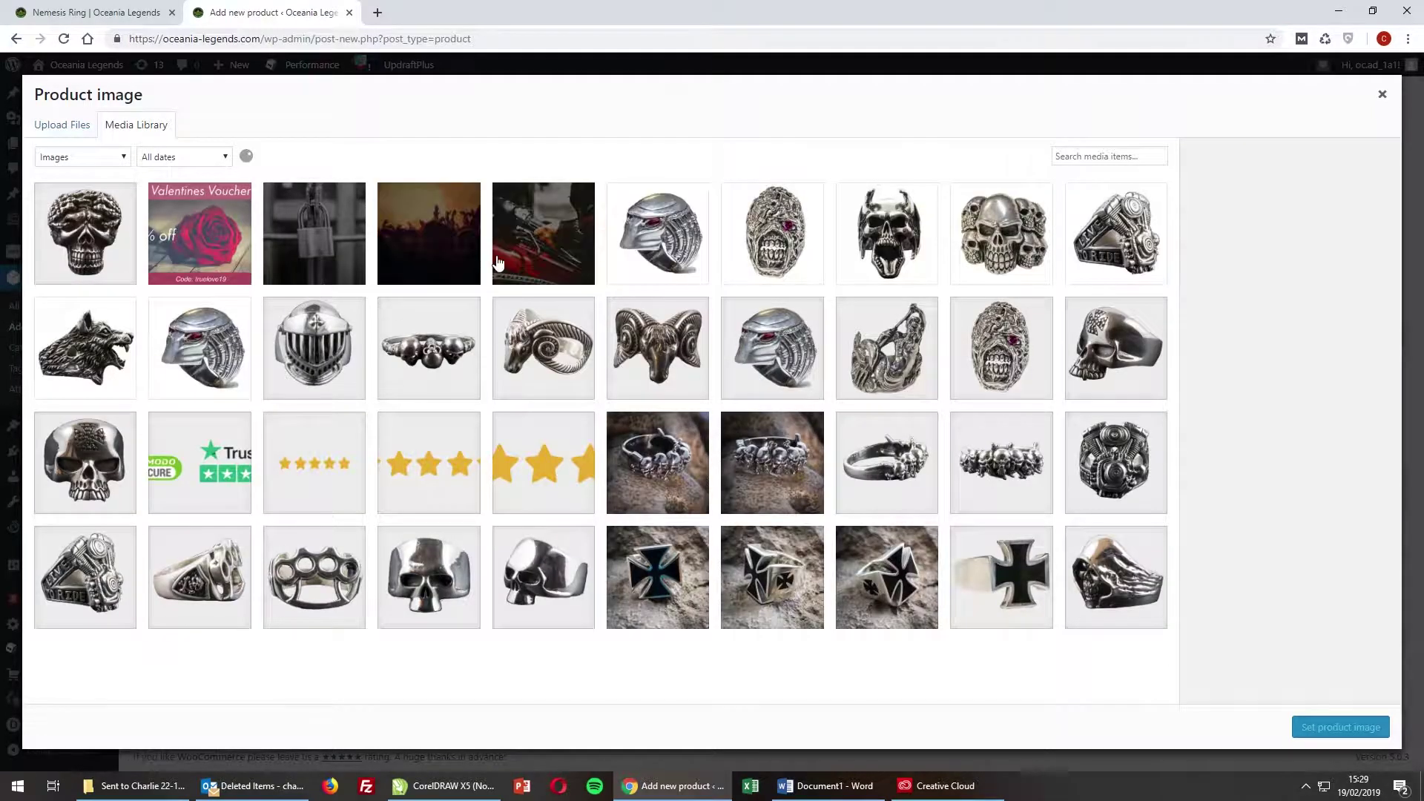
left_click(89, 126)
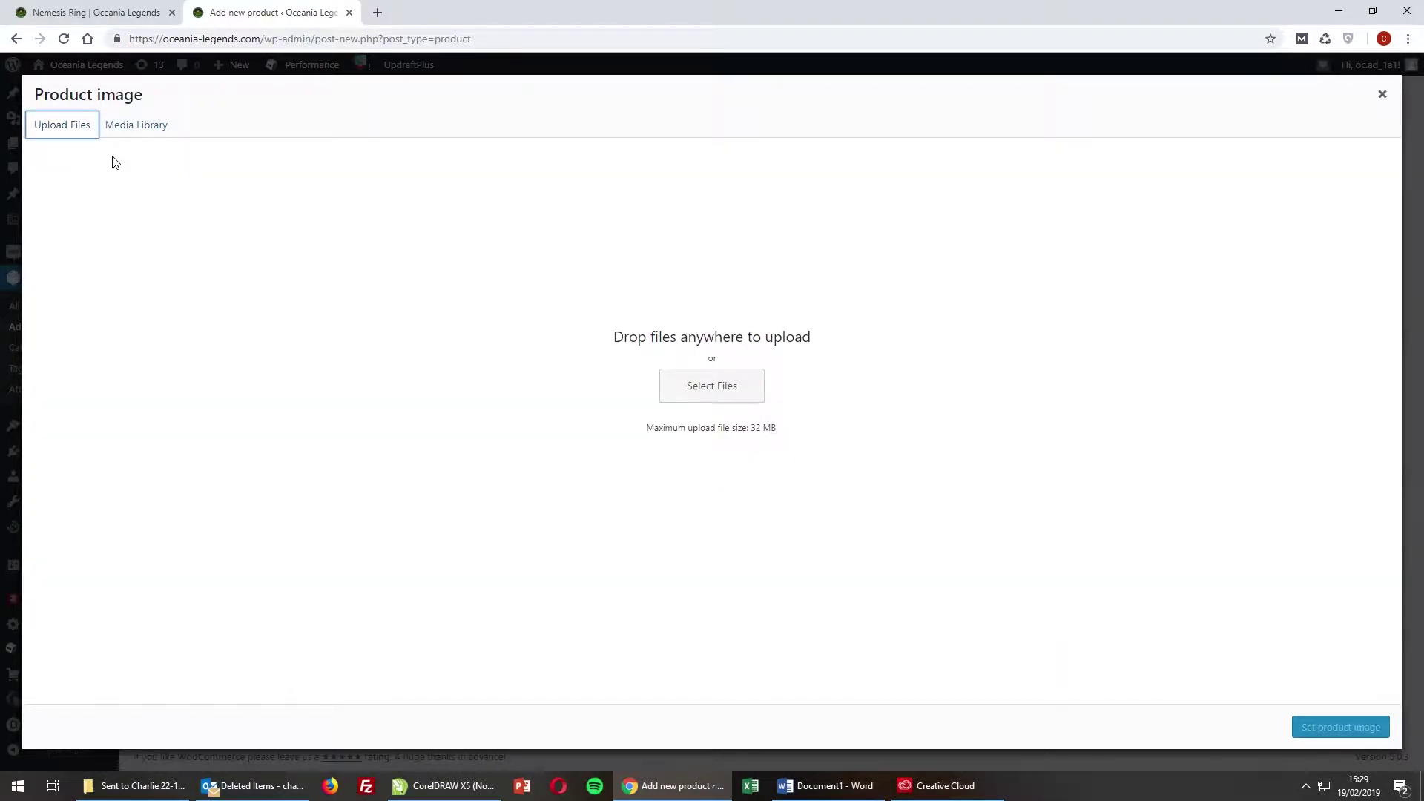
left_click(724, 388)
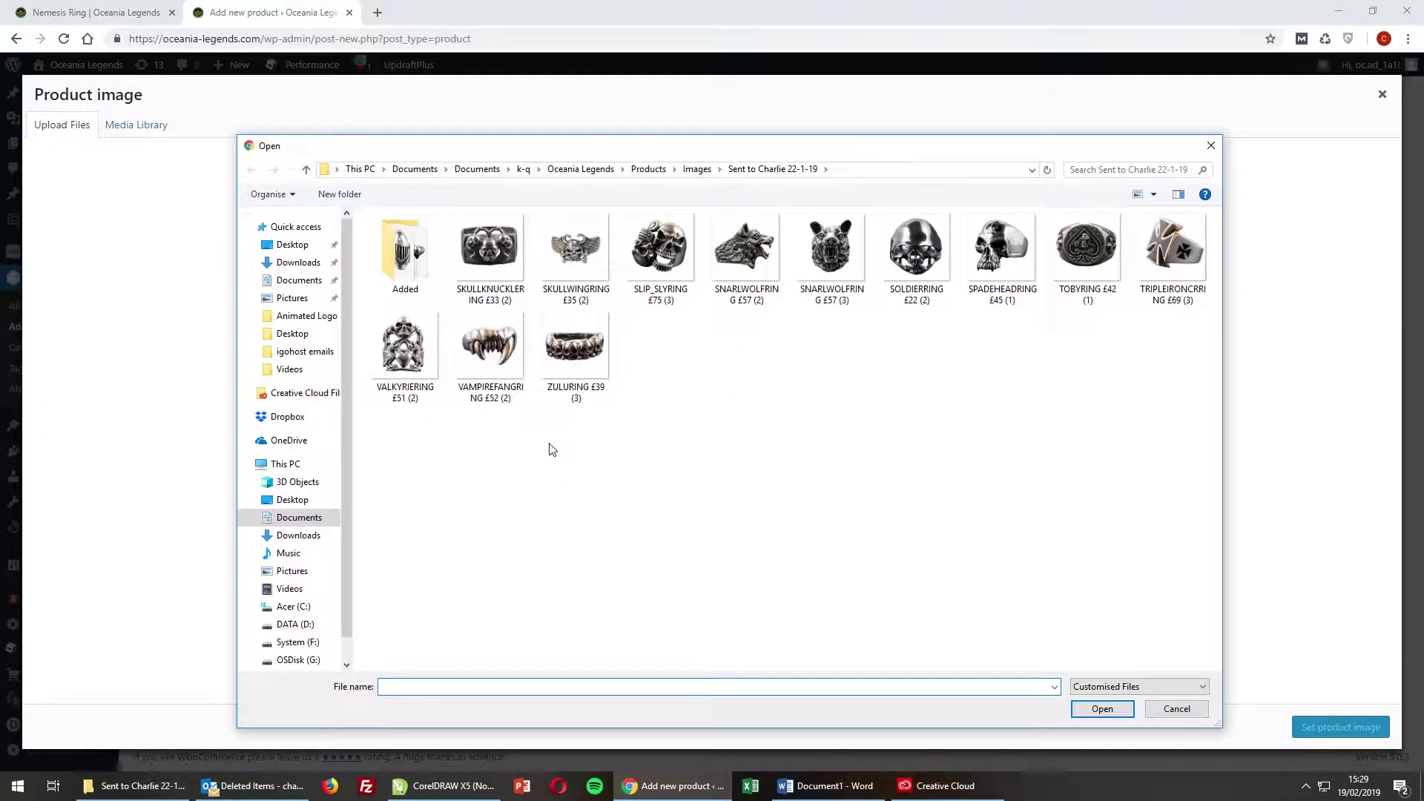
left_click(823, 261)
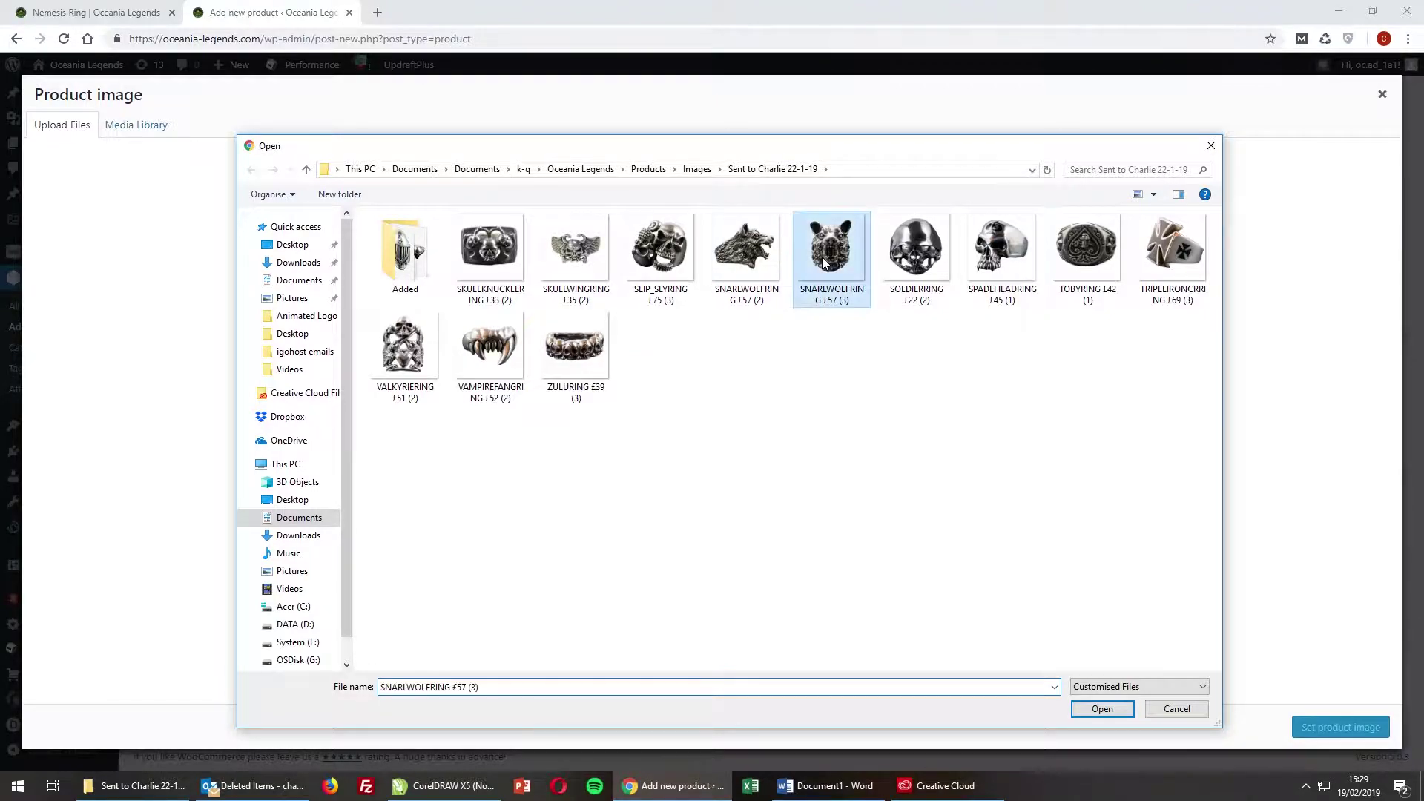
double_click(823, 261)
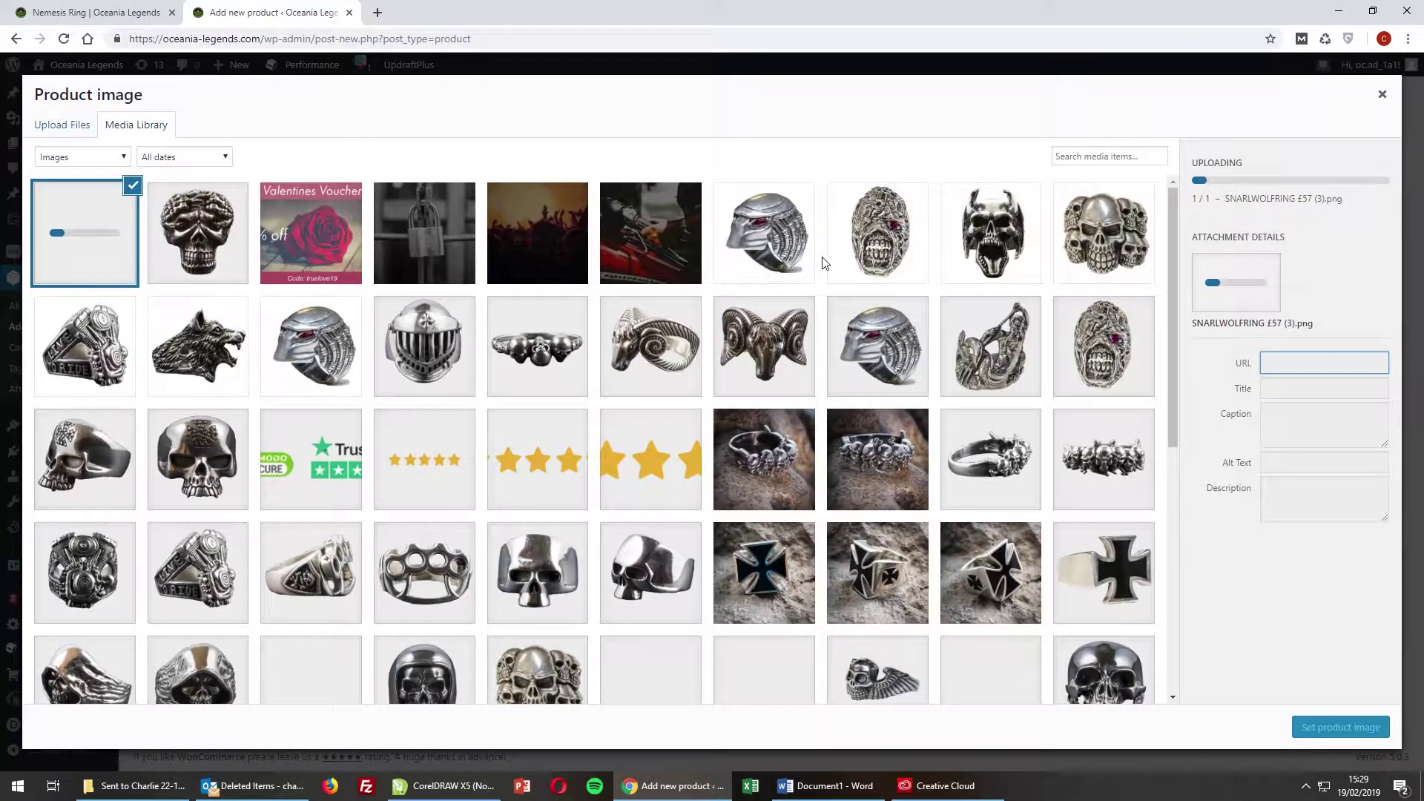
left_click(1333, 731)
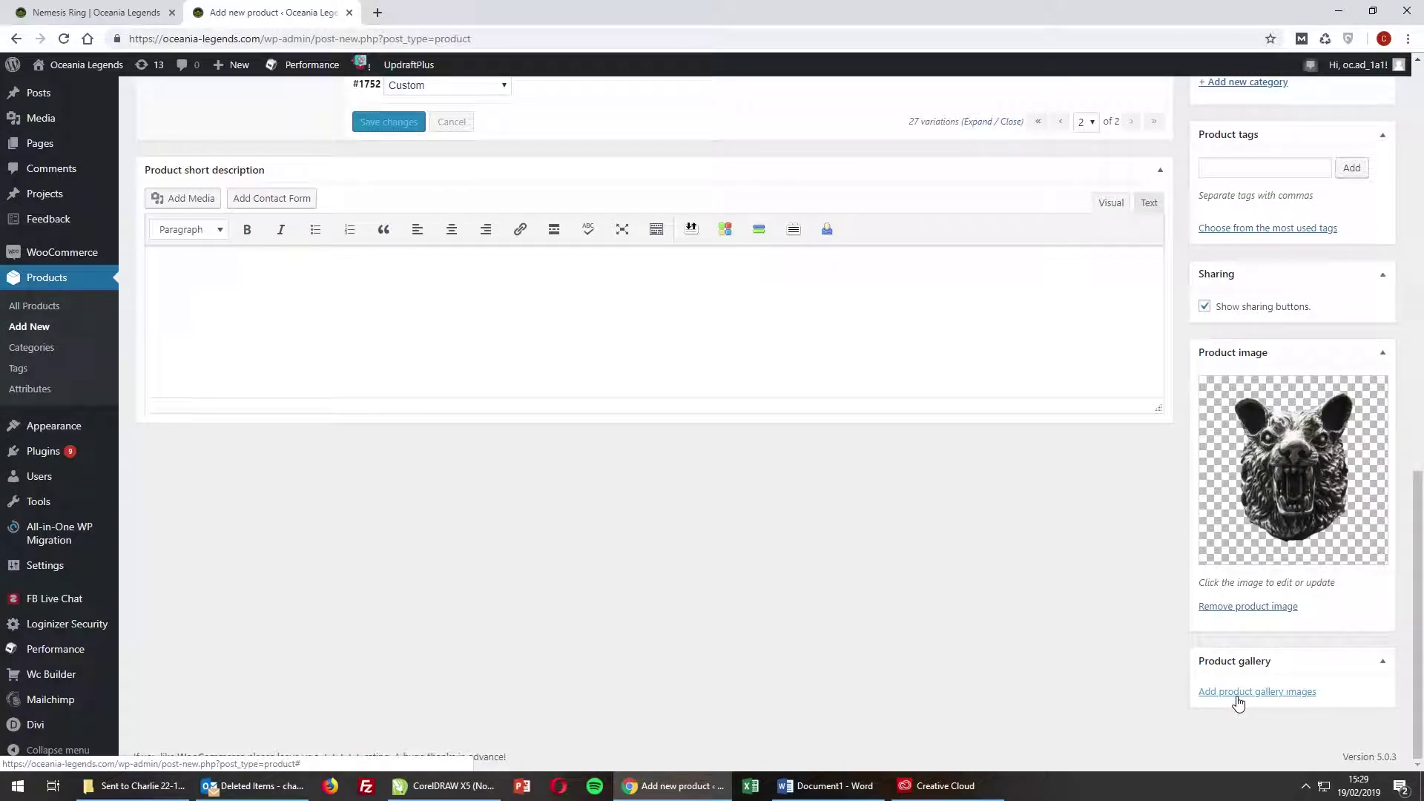
Upload the photo SNARLWOLFRING £57 (2) and add it to the product gallery.
left_click(1239, 693)
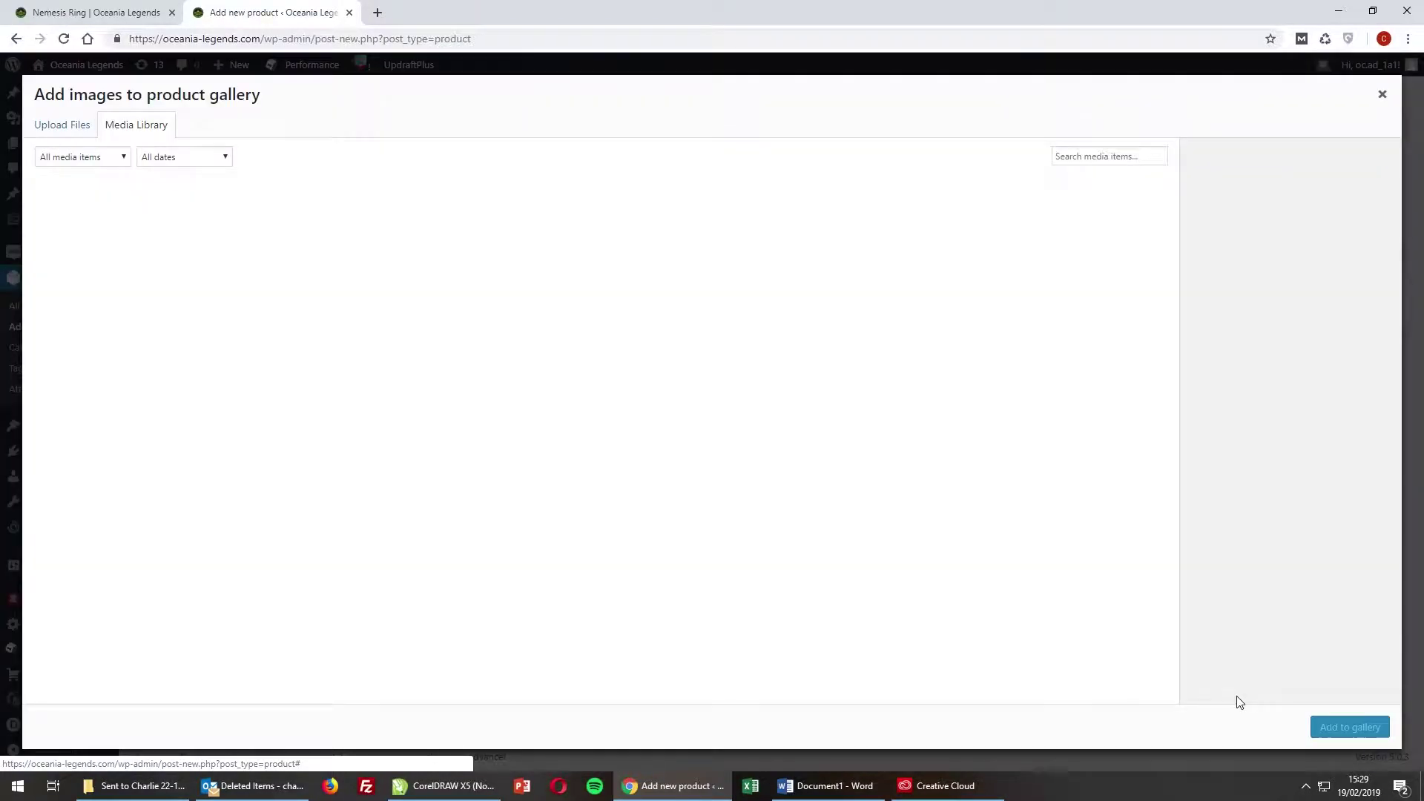
left_click(70, 126)
left_click(744, 398)
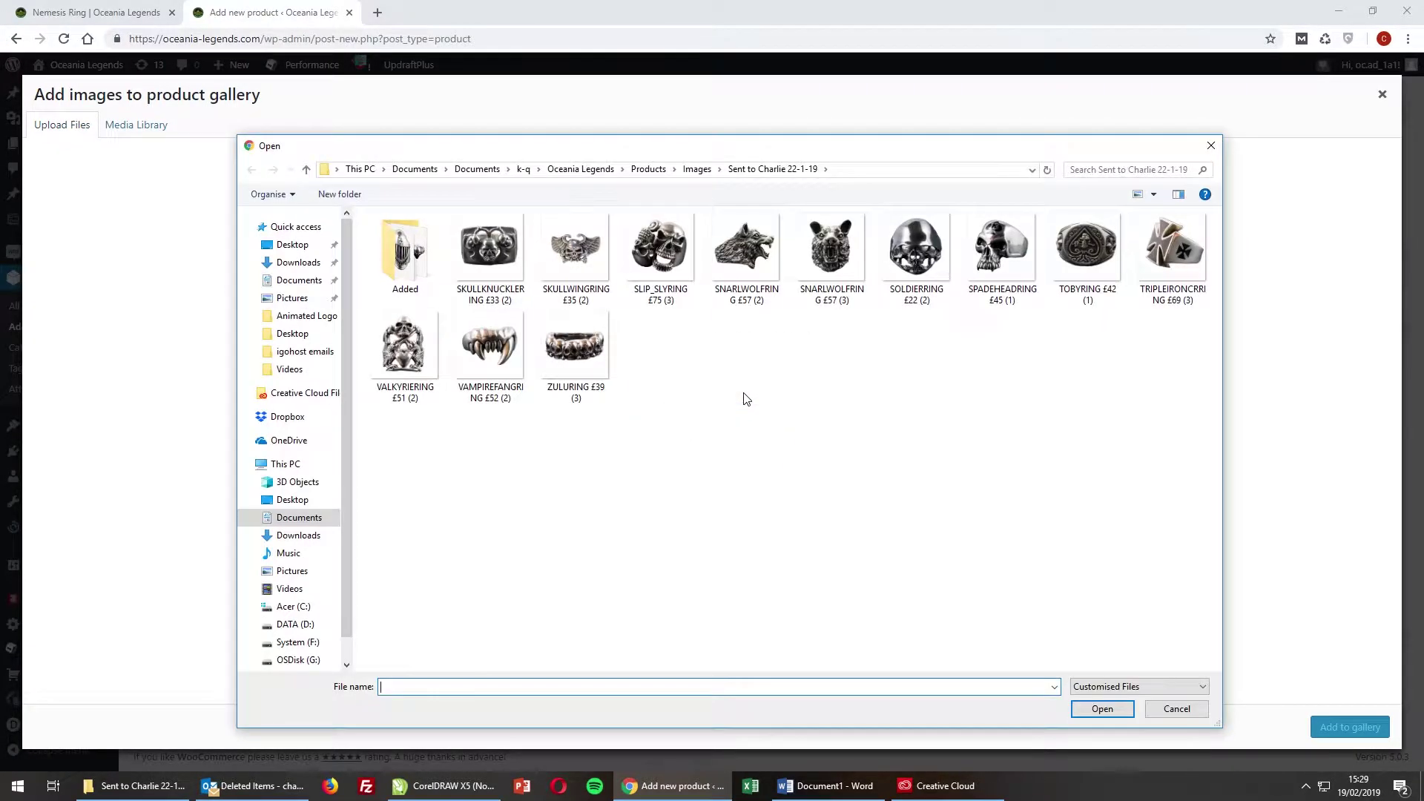
double_click(735, 249)
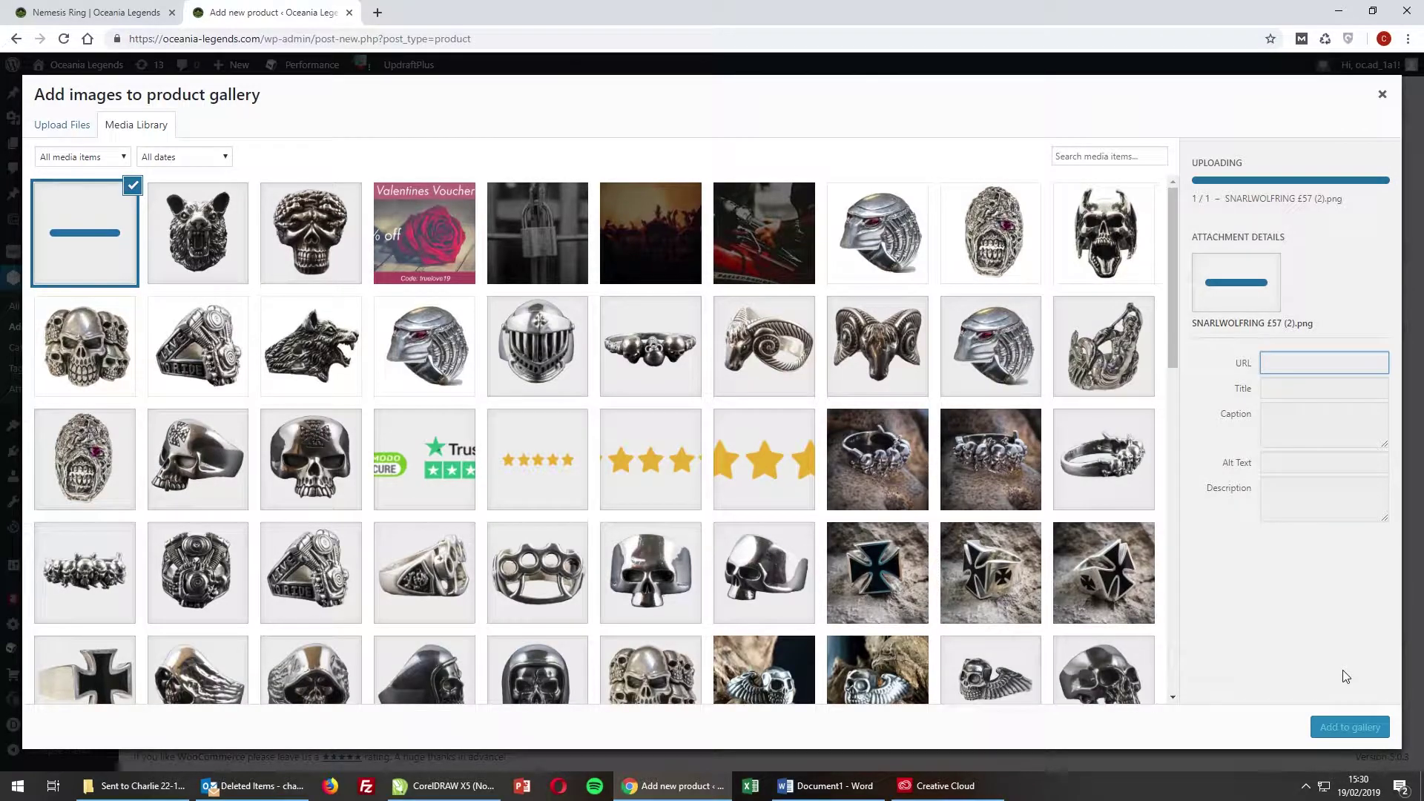
left_click(1348, 727)
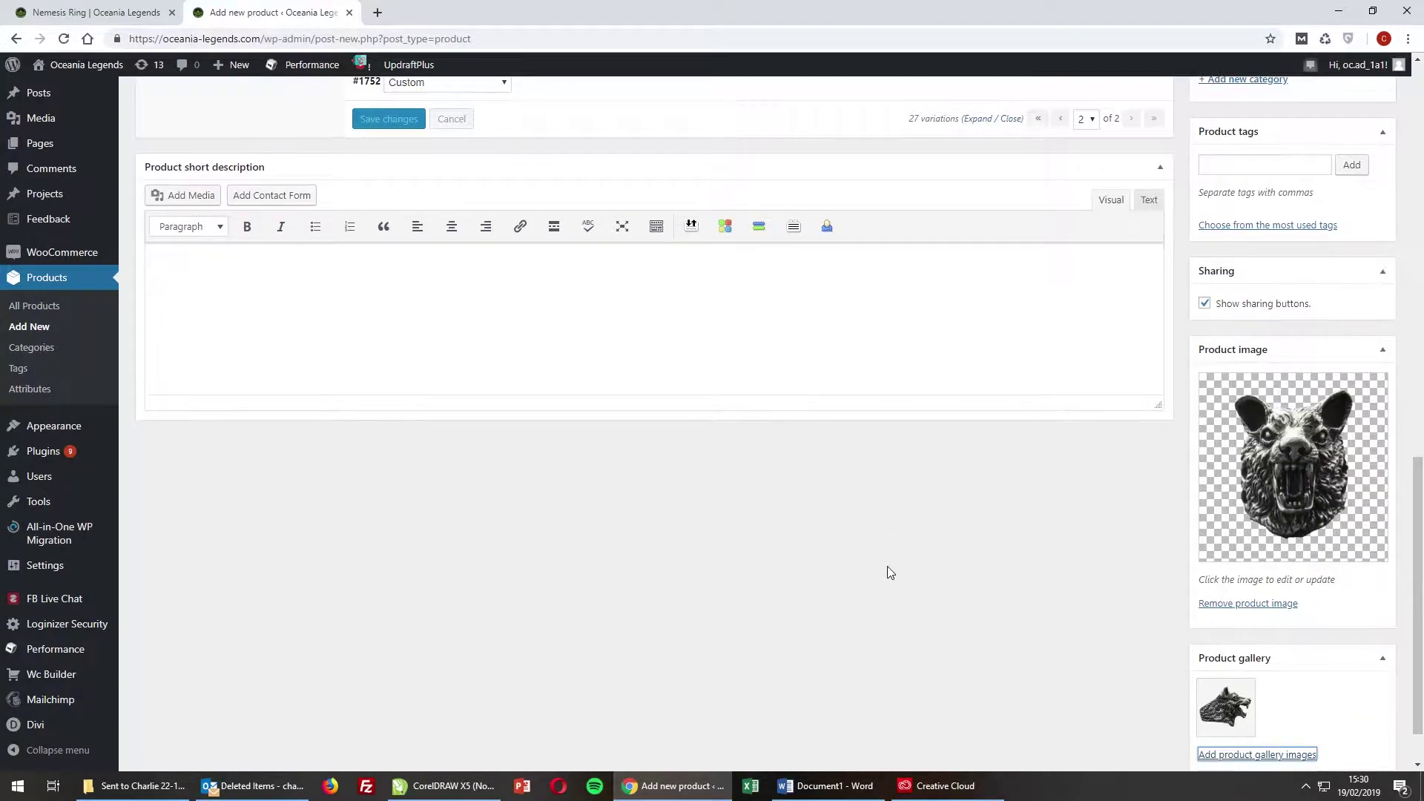
scroll(887, 567, "up", 6)
scroll(962, 582, "down", 6)
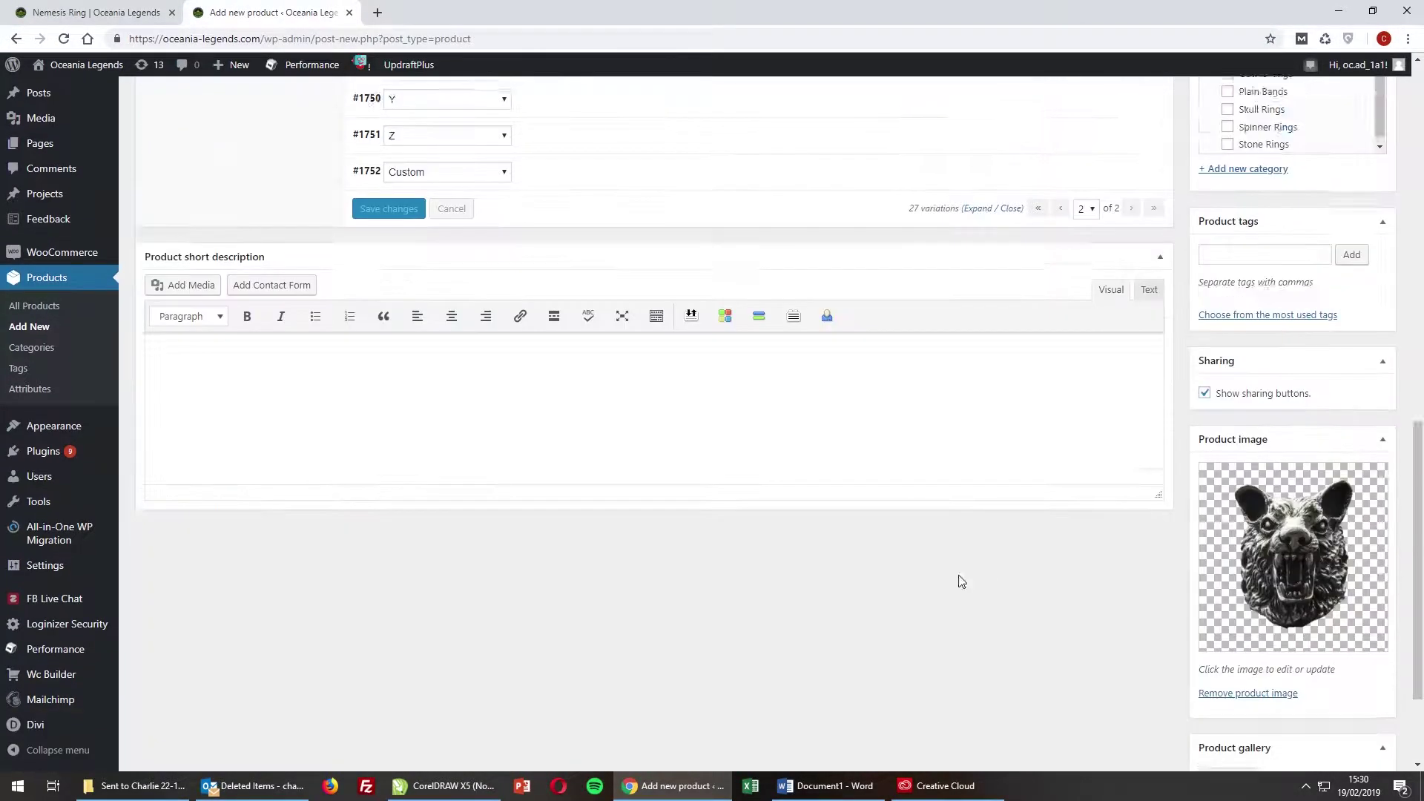
scroll(1235, 449, "down", 1)
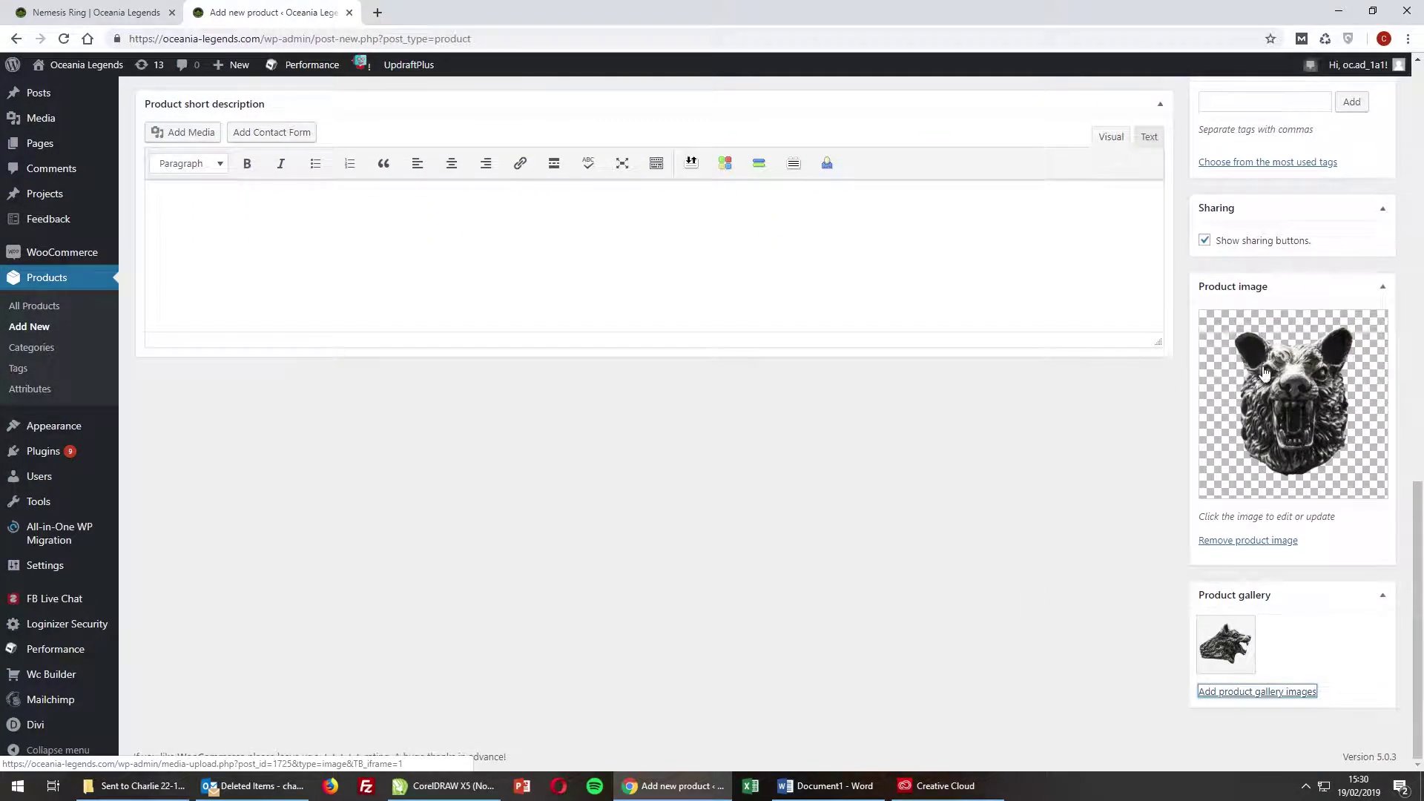
mouse_move(1217, 646)
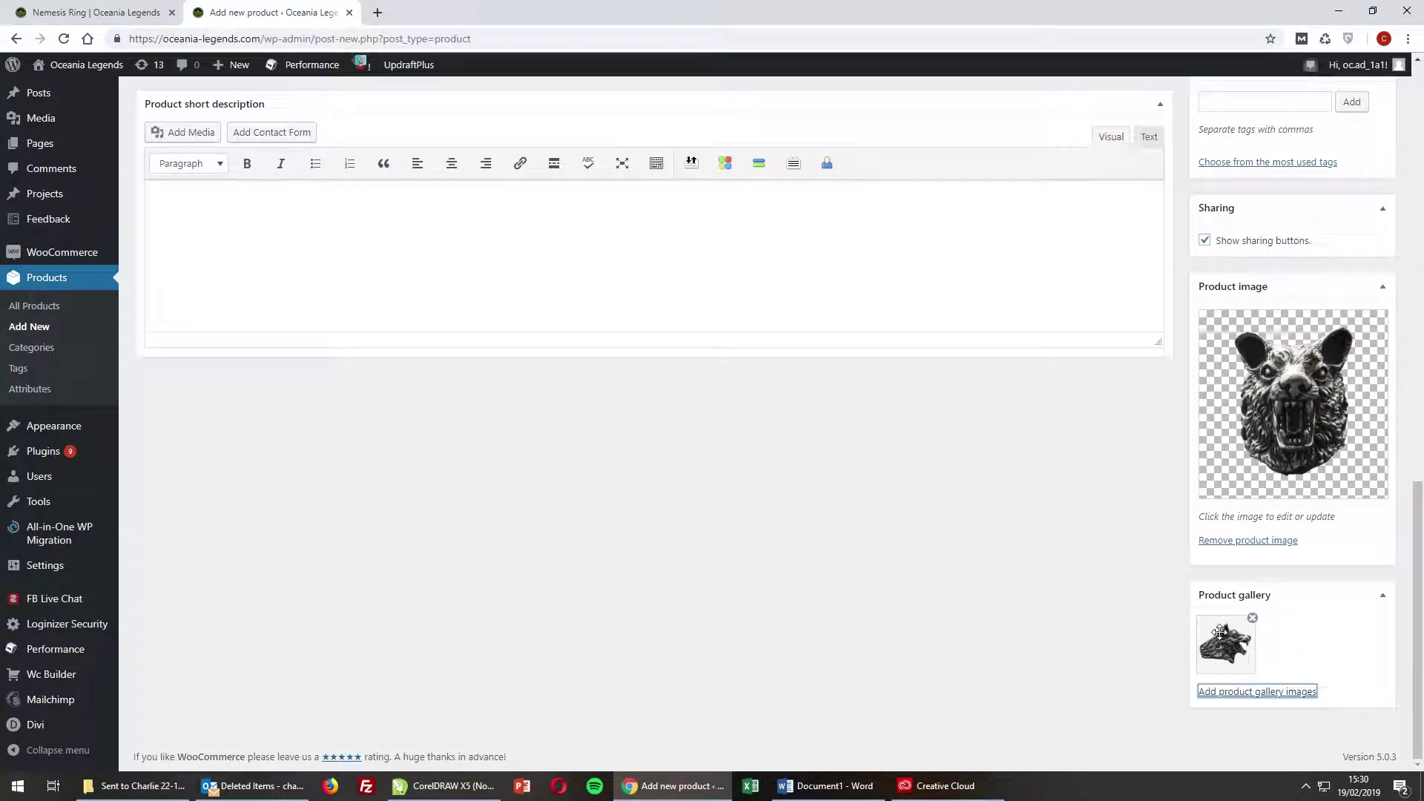
scroll(994, 586, "up", 2)
scroll(989, 581, "up", 9)
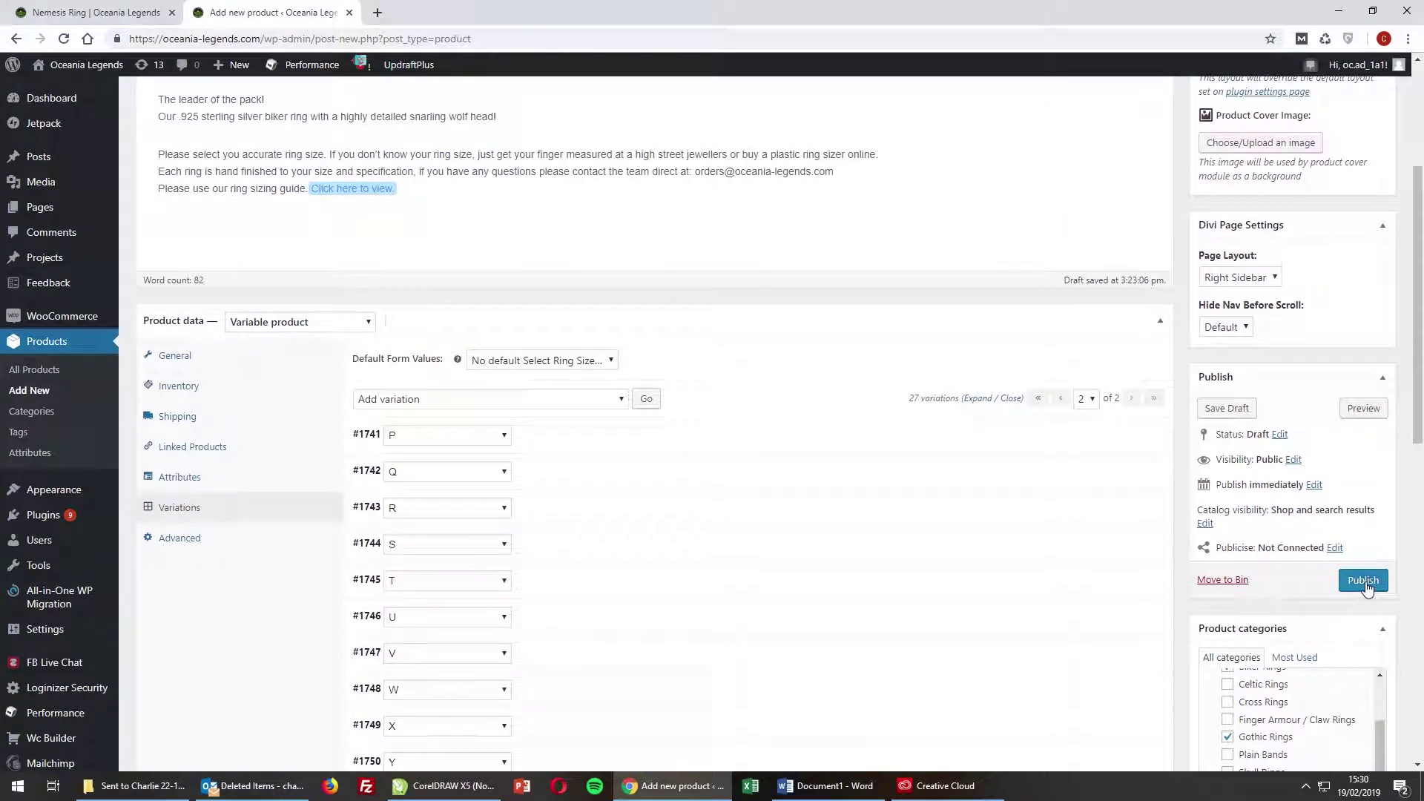
Publish the Snarling Wolf Ring and switch to the Oceania Legends homepage tab.
left_click(1365, 582)
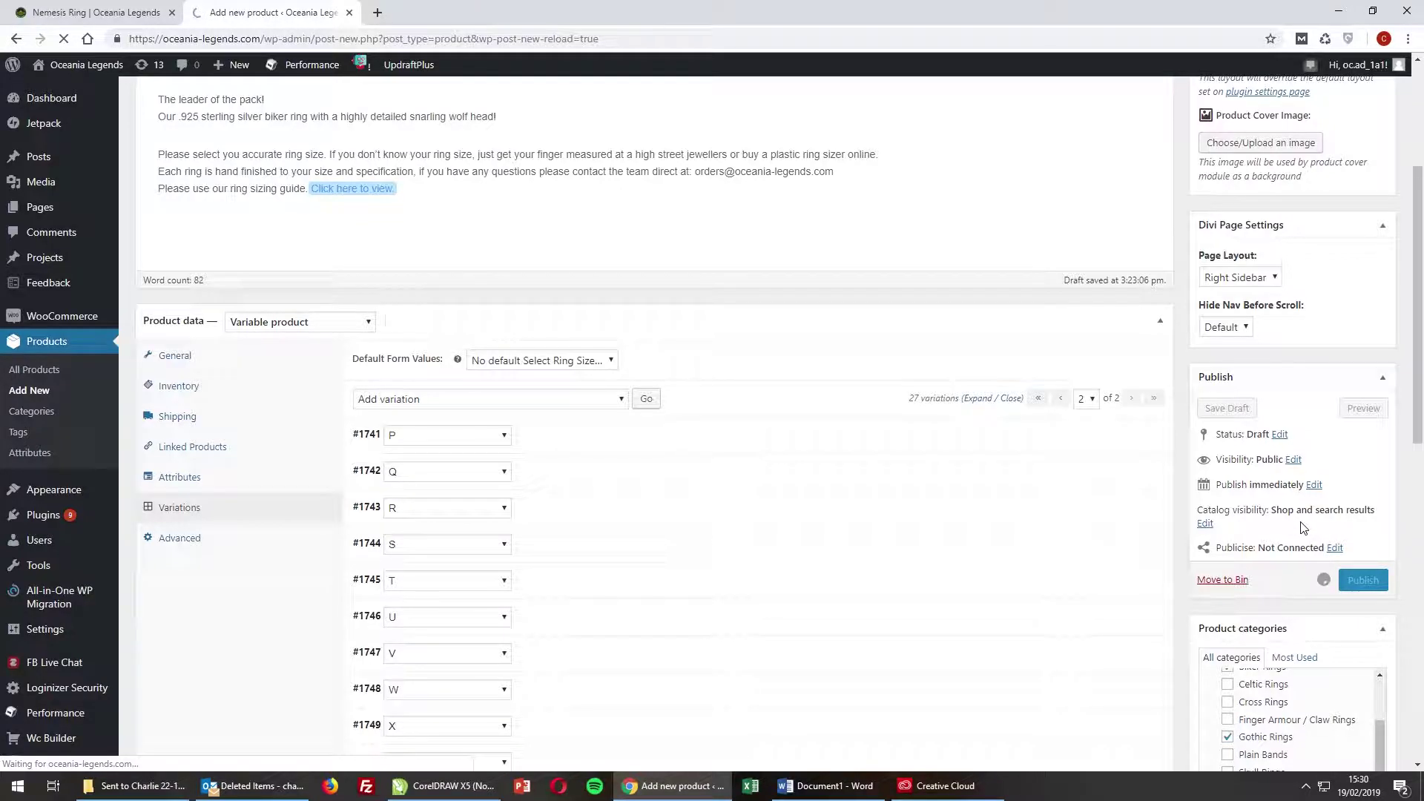
left_click(121, 81)
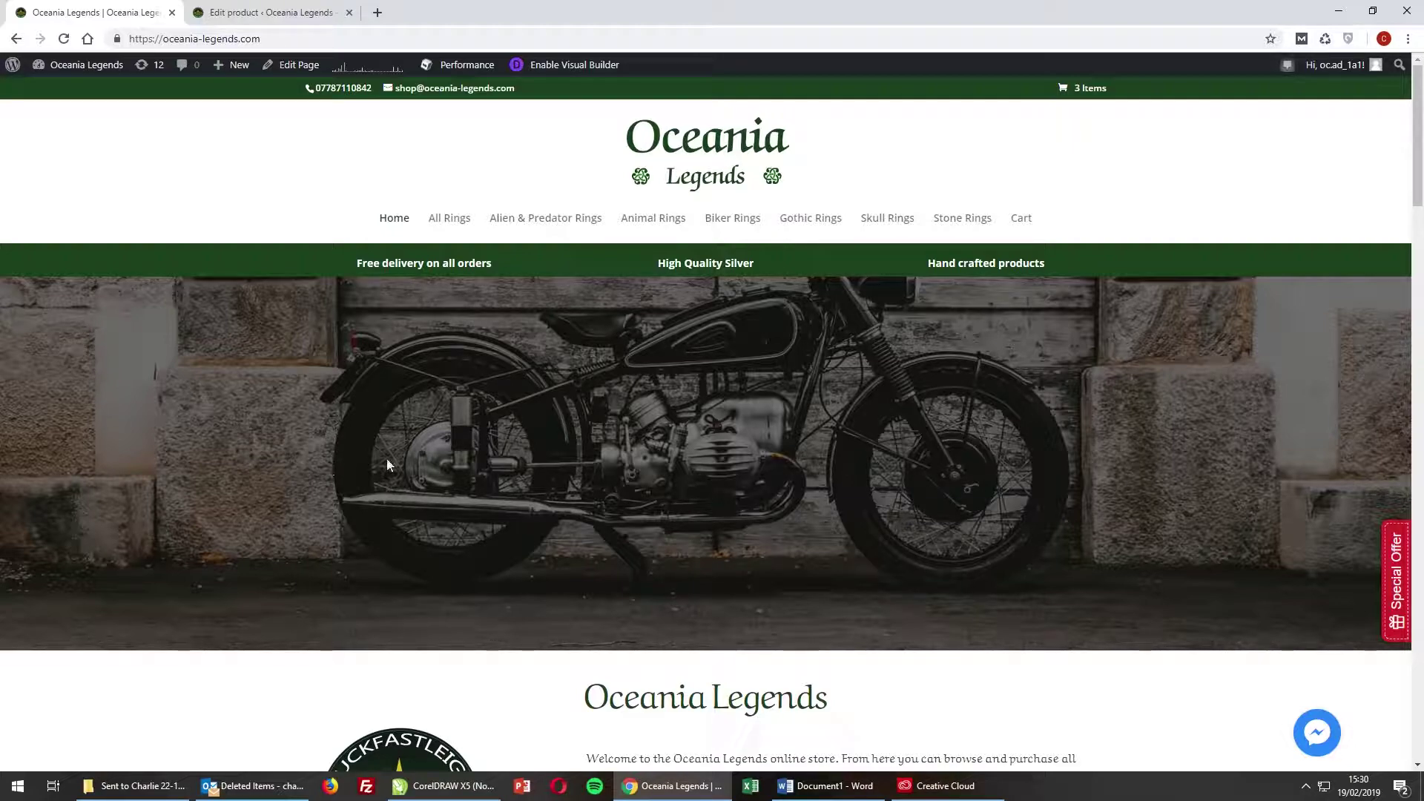
Go to the Animal Rings category and scroll down to the Snarling Wolf Ring listing.
left_click(661, 221)
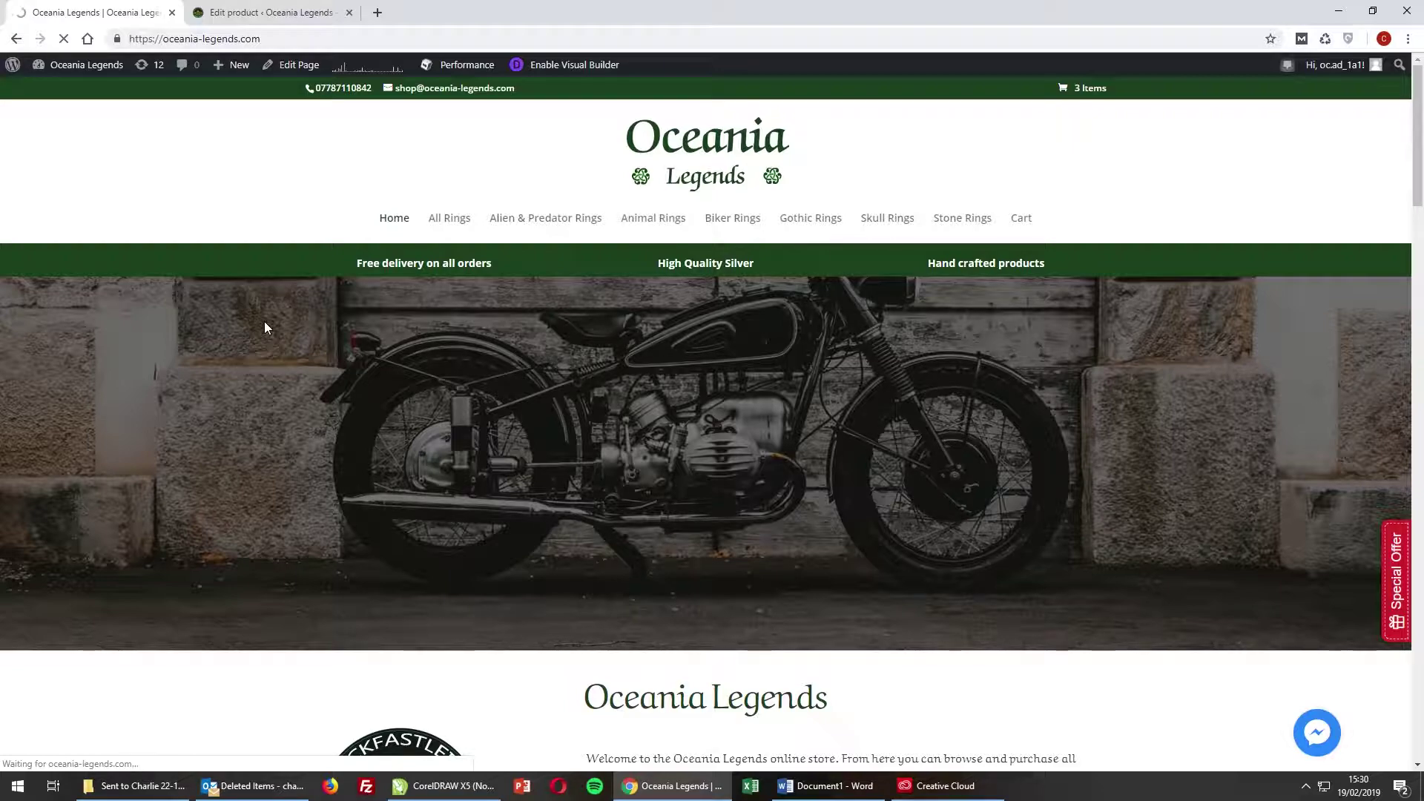
scroll(266, 327, "down", 2)
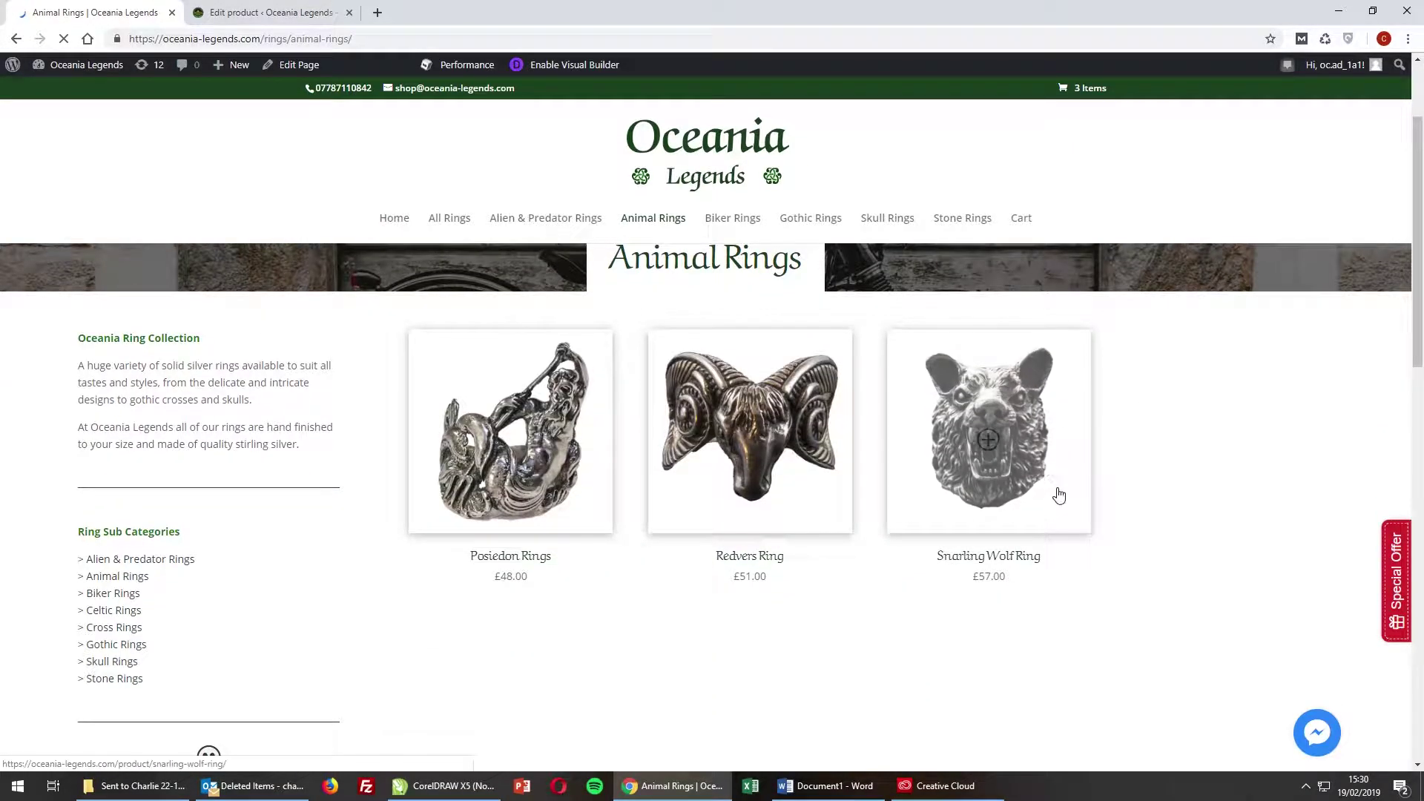
scroll(989, 415, "down", 1)
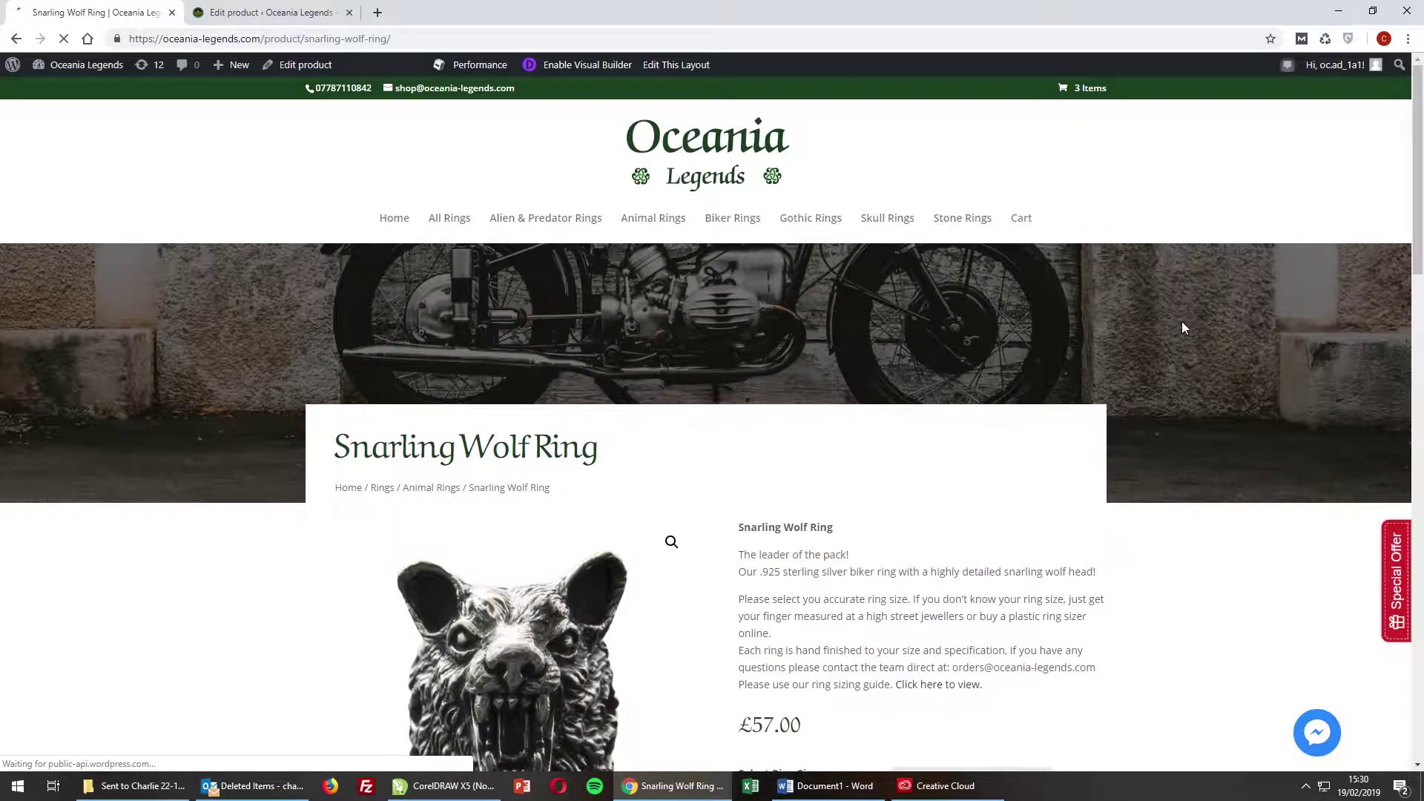
scroll(1184, 327, "down", 1)
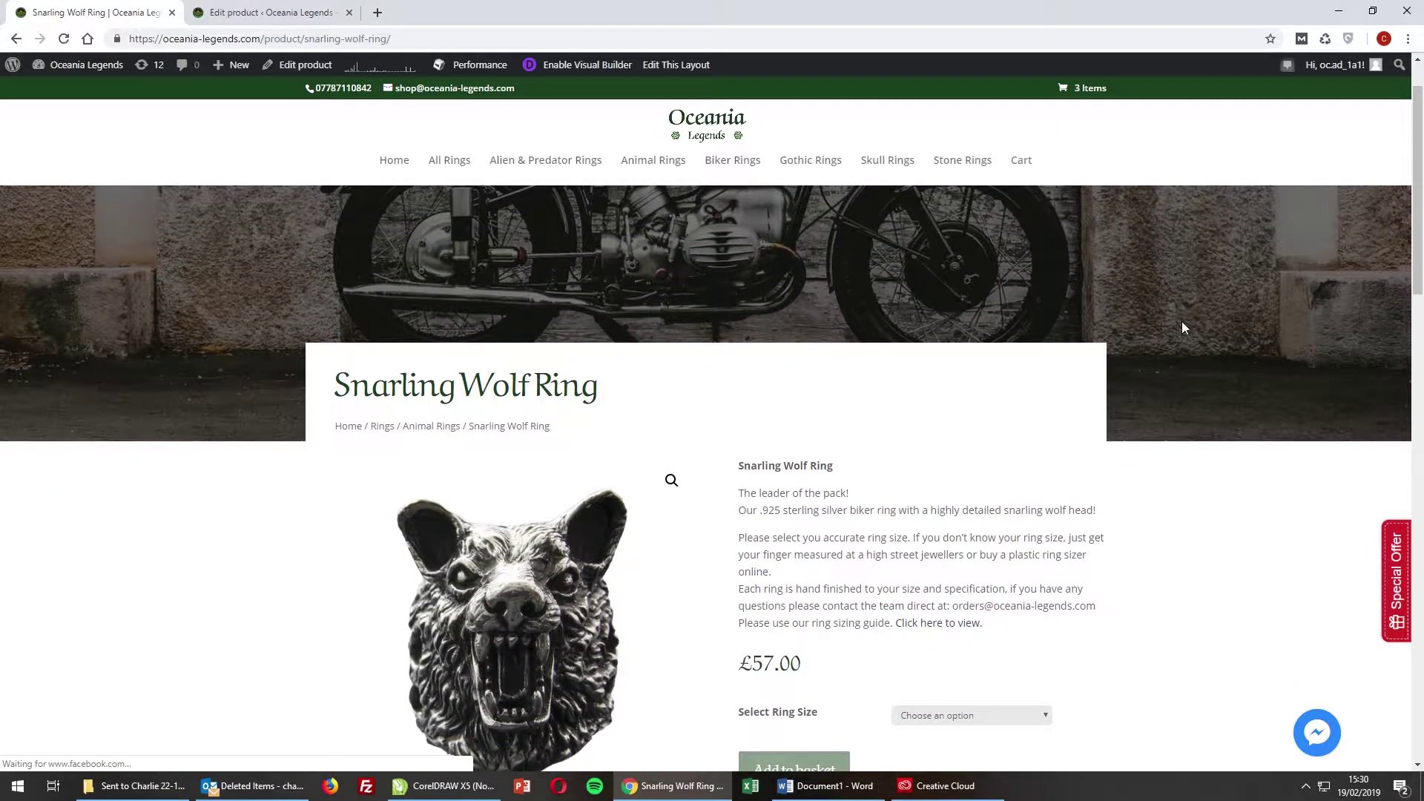
scroll(1184, 327, "down", 1)
scroll(1182, 326, "down", 2)
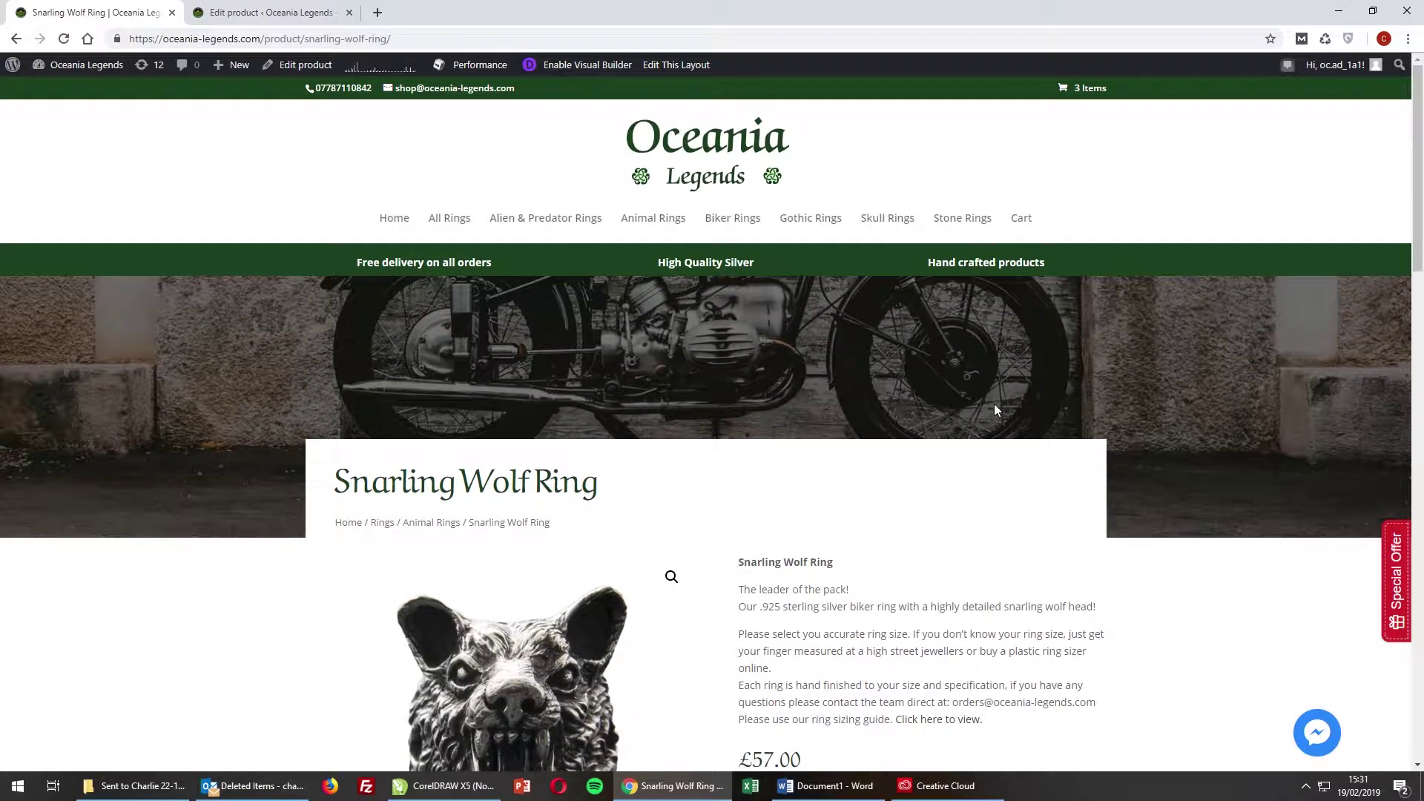
Pick ring size U in the Select Ring Size dropdown, then change it to Custom.
scroll(994, 403, "down", 3)
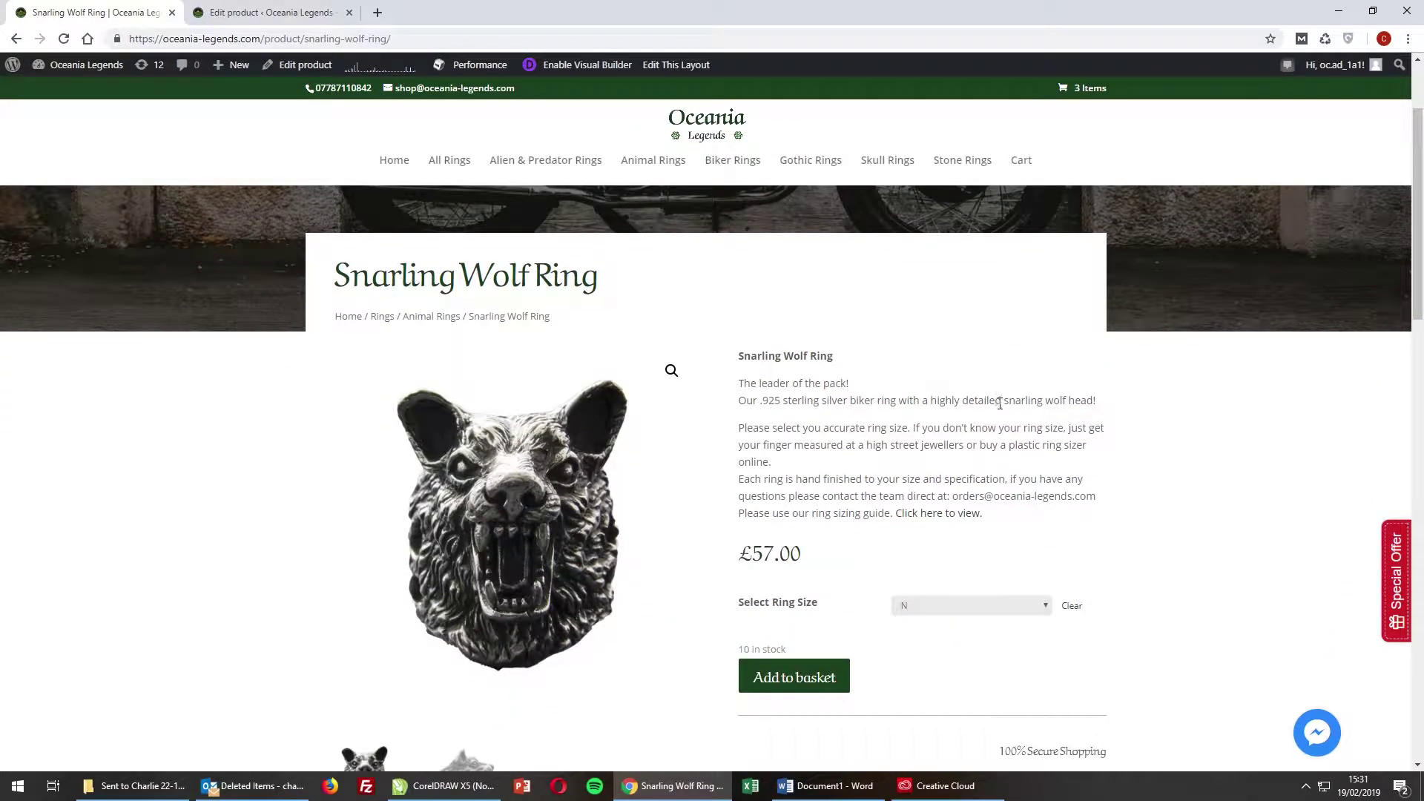
scroll(1000, 403, "up", 3)
scroll(717, 369, "down", 3)
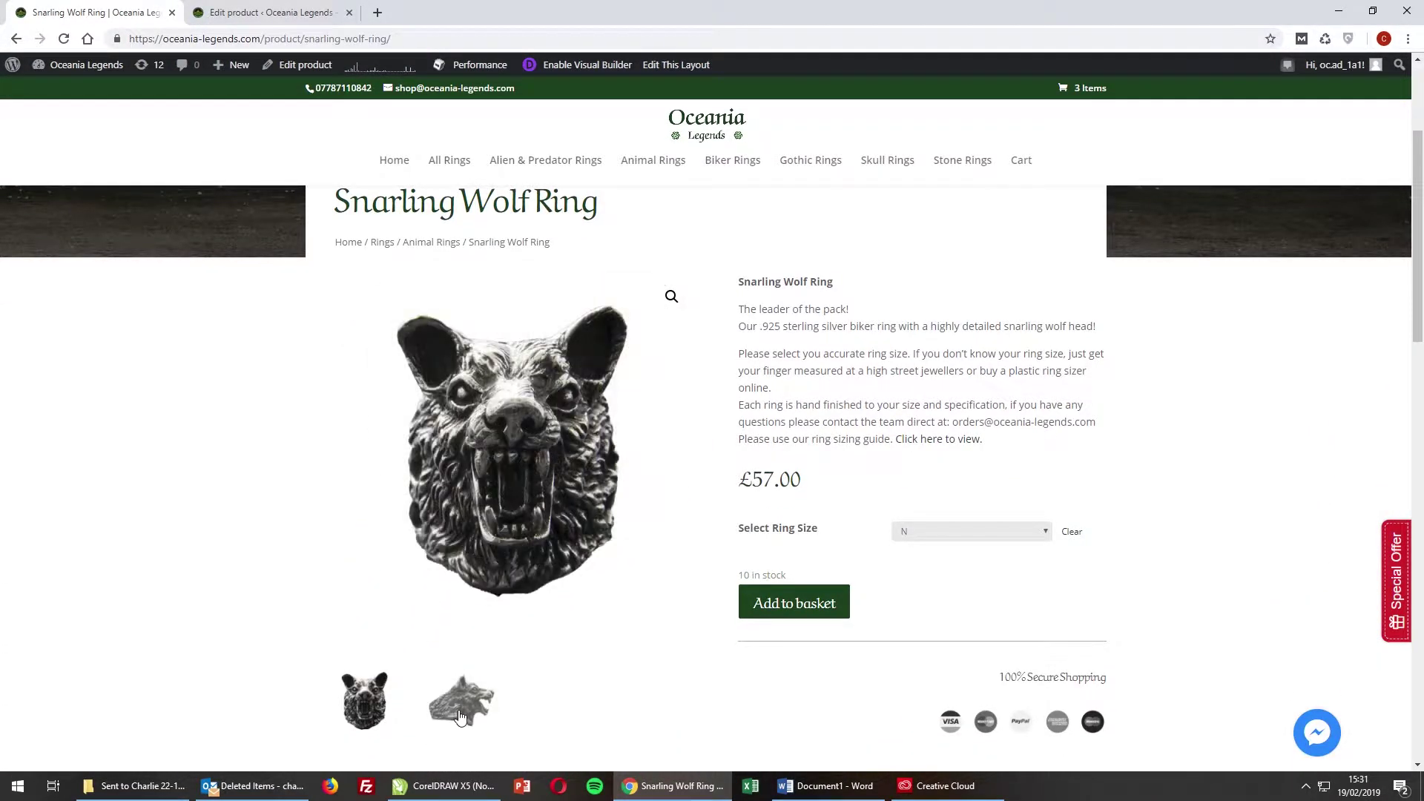
left_click(969, 533)
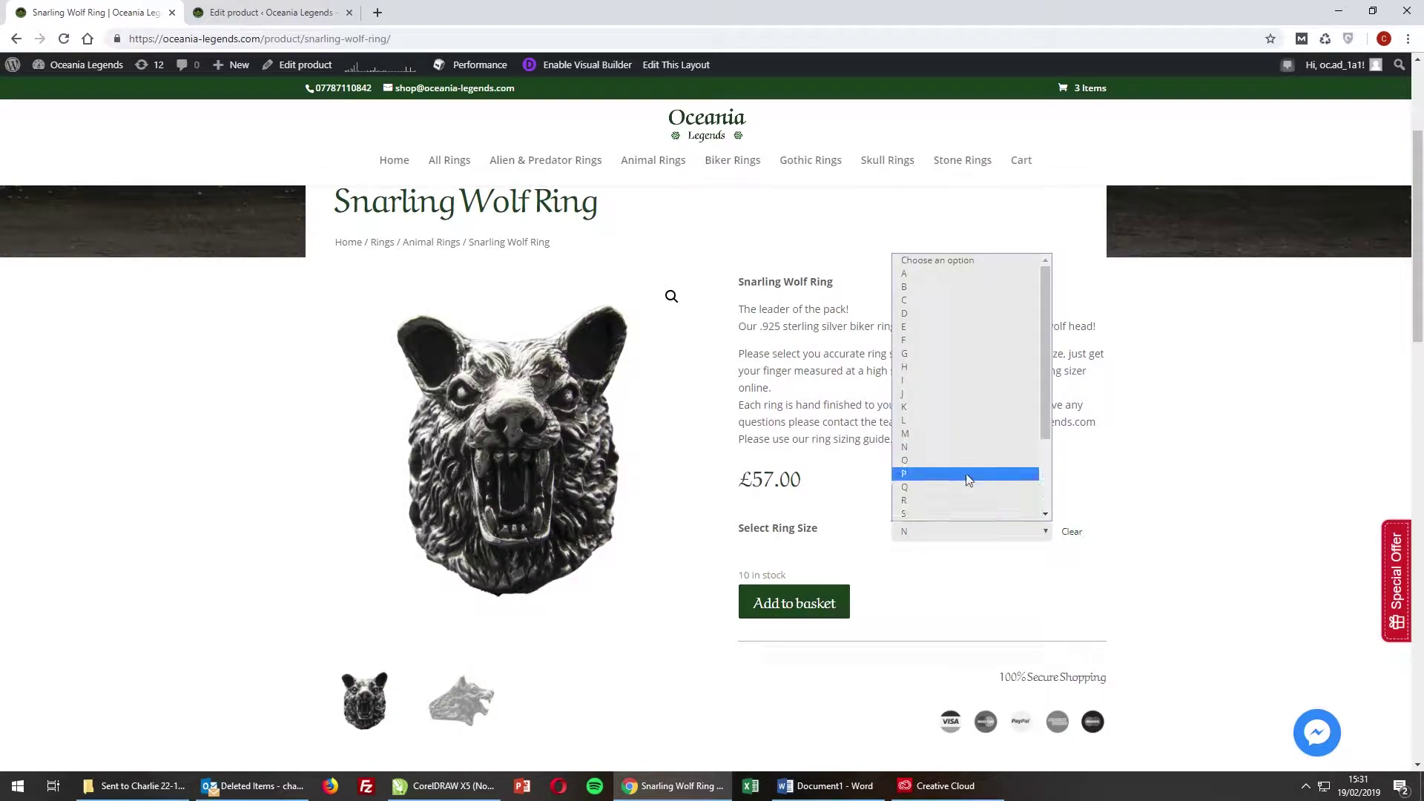
scroll(958, 439, "down", 3)
left_click(959, 438)
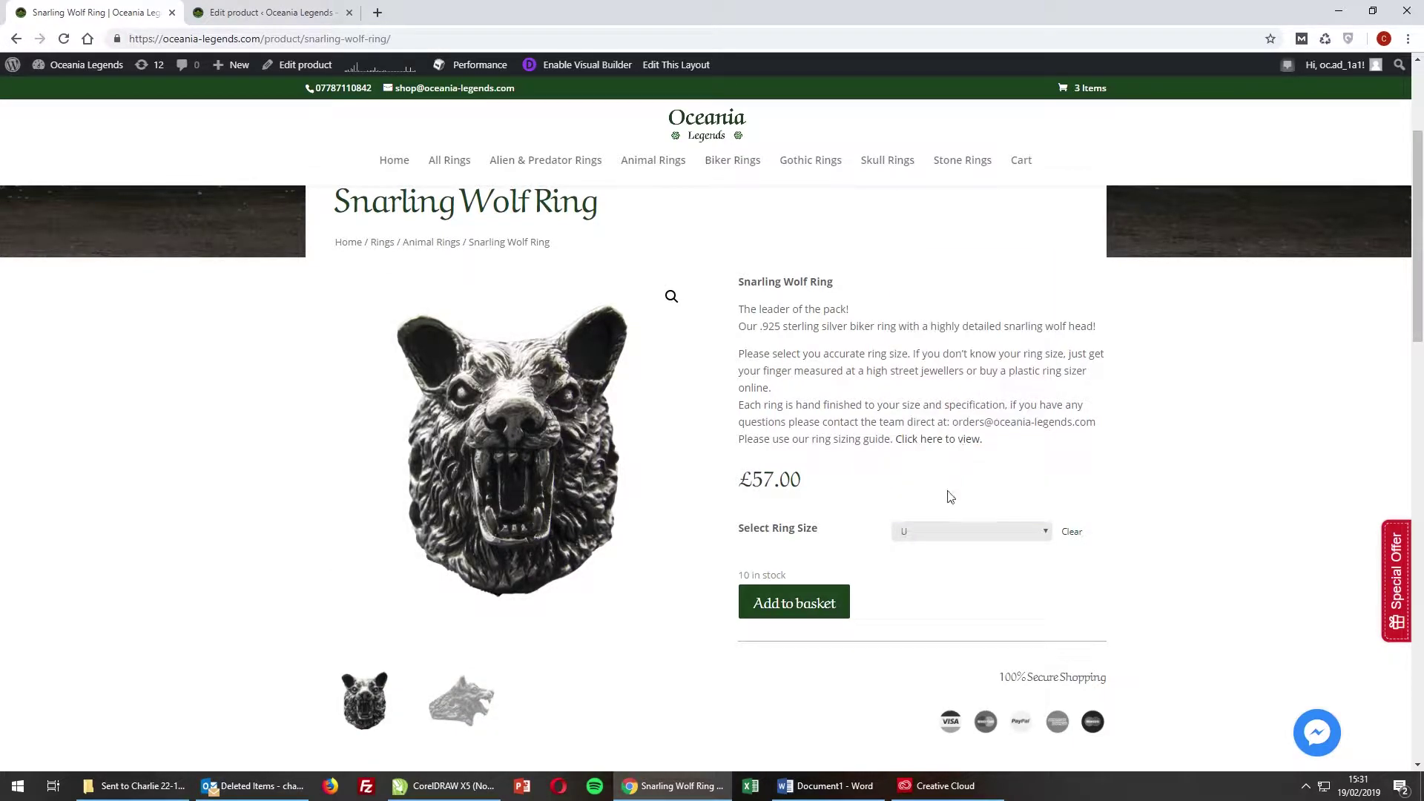
left_click(951, 527)
scroll(942, 478, "down", 2)
left_click(944, 514)
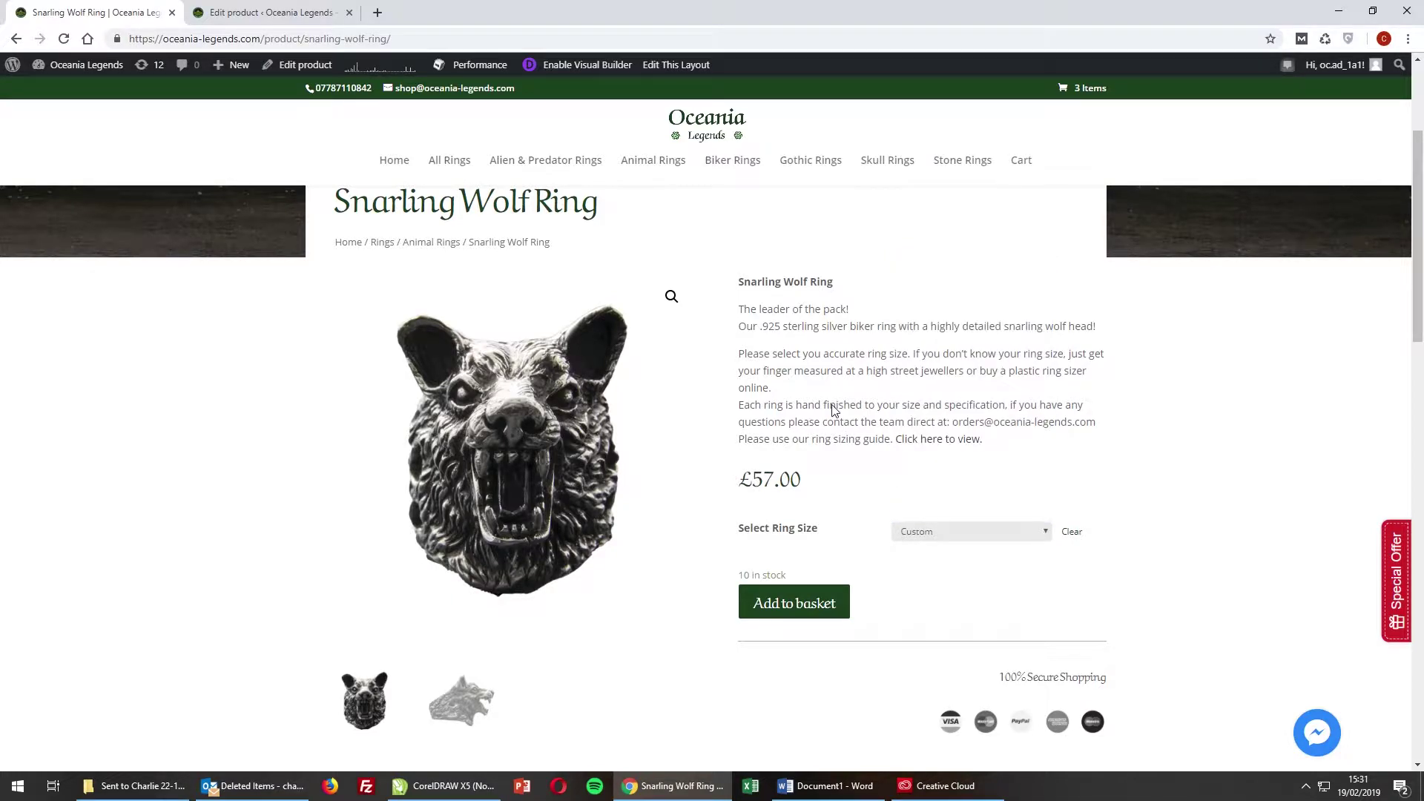